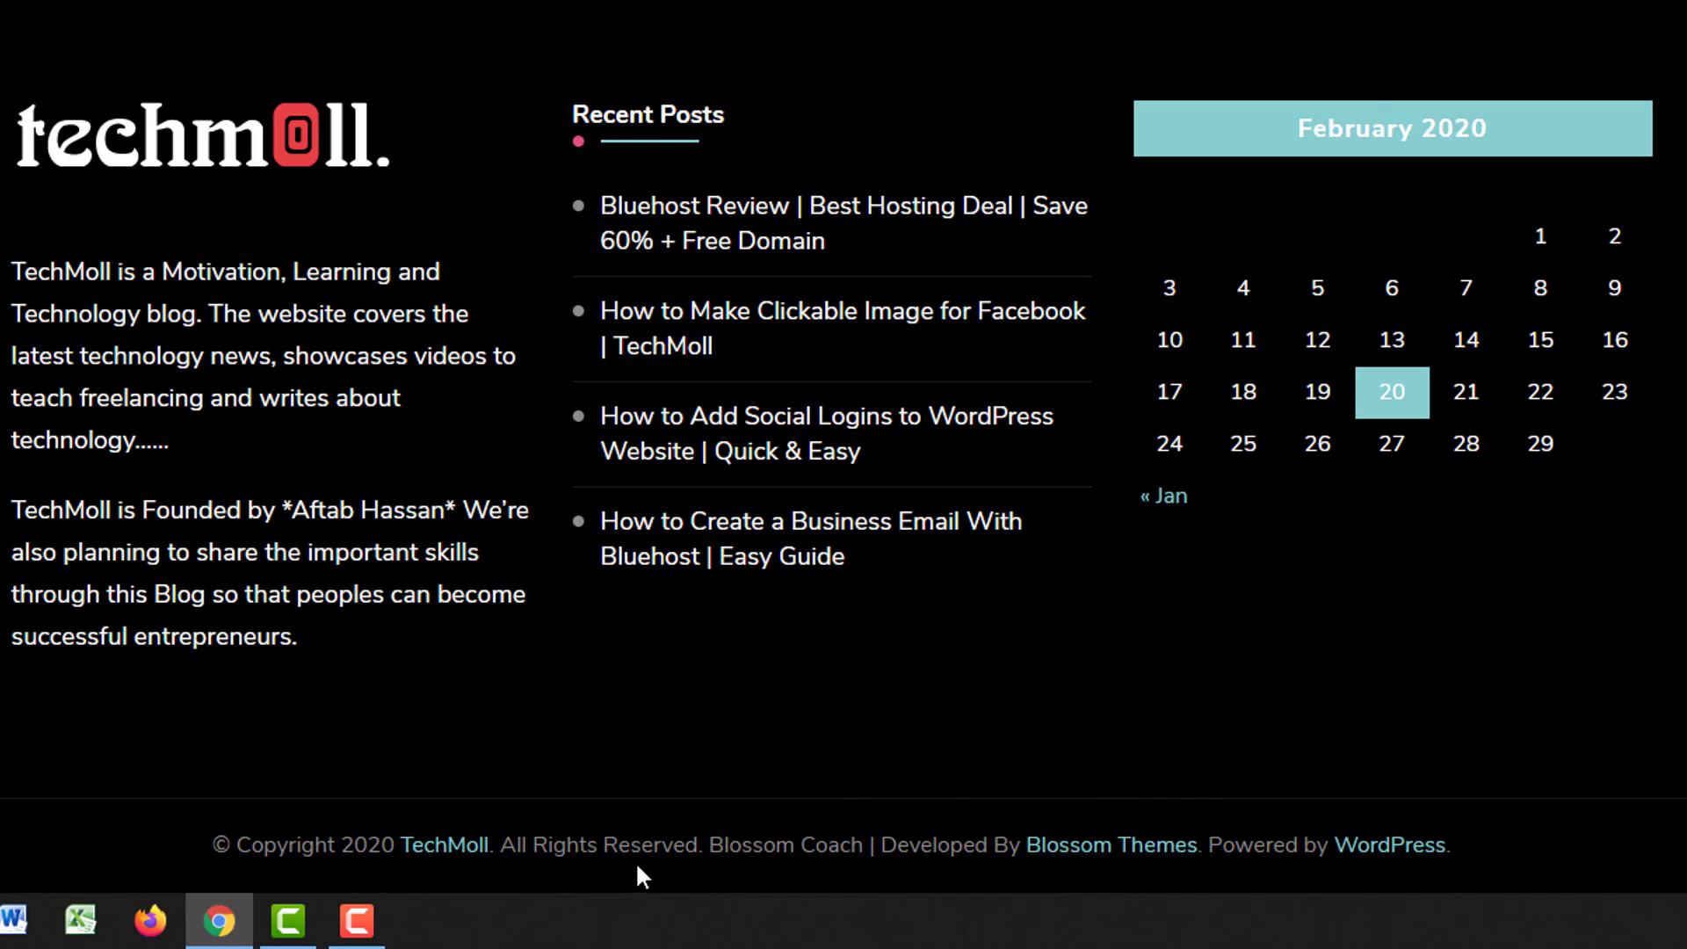
Step: Open the site customizer's Footer Settings and compare the Footer Copyright Text field with the copyright line in the previewed footer
left_click_drag(651, 846, 859, 845)
left_click(787, 846)
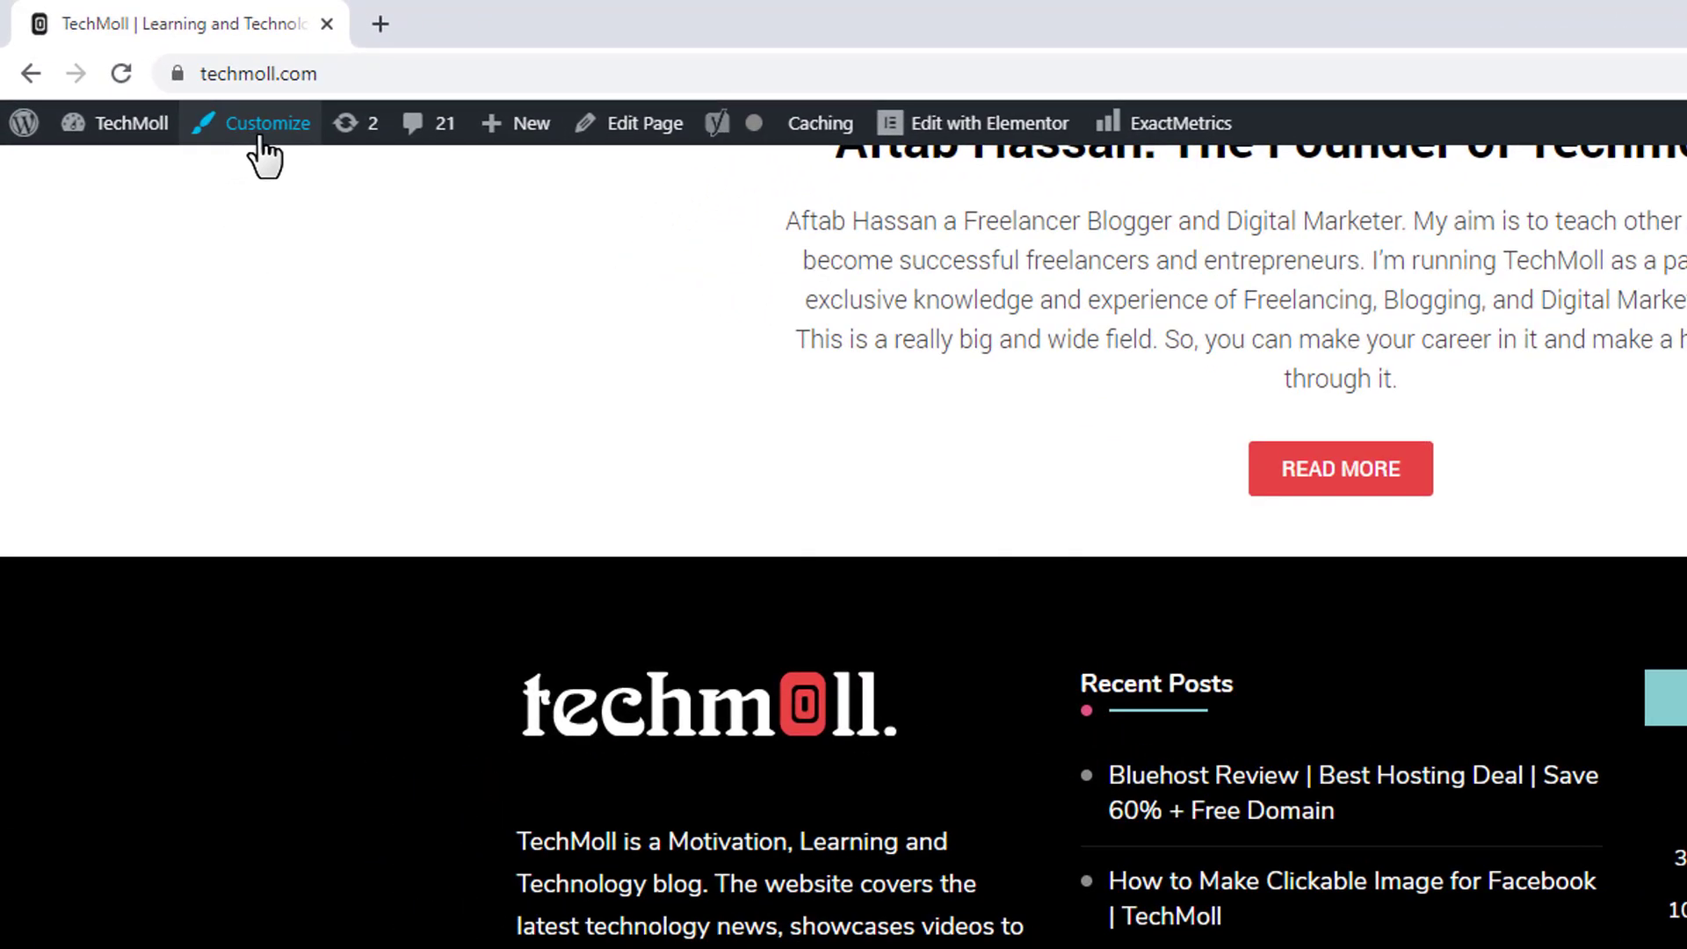
left_click(263, 136)
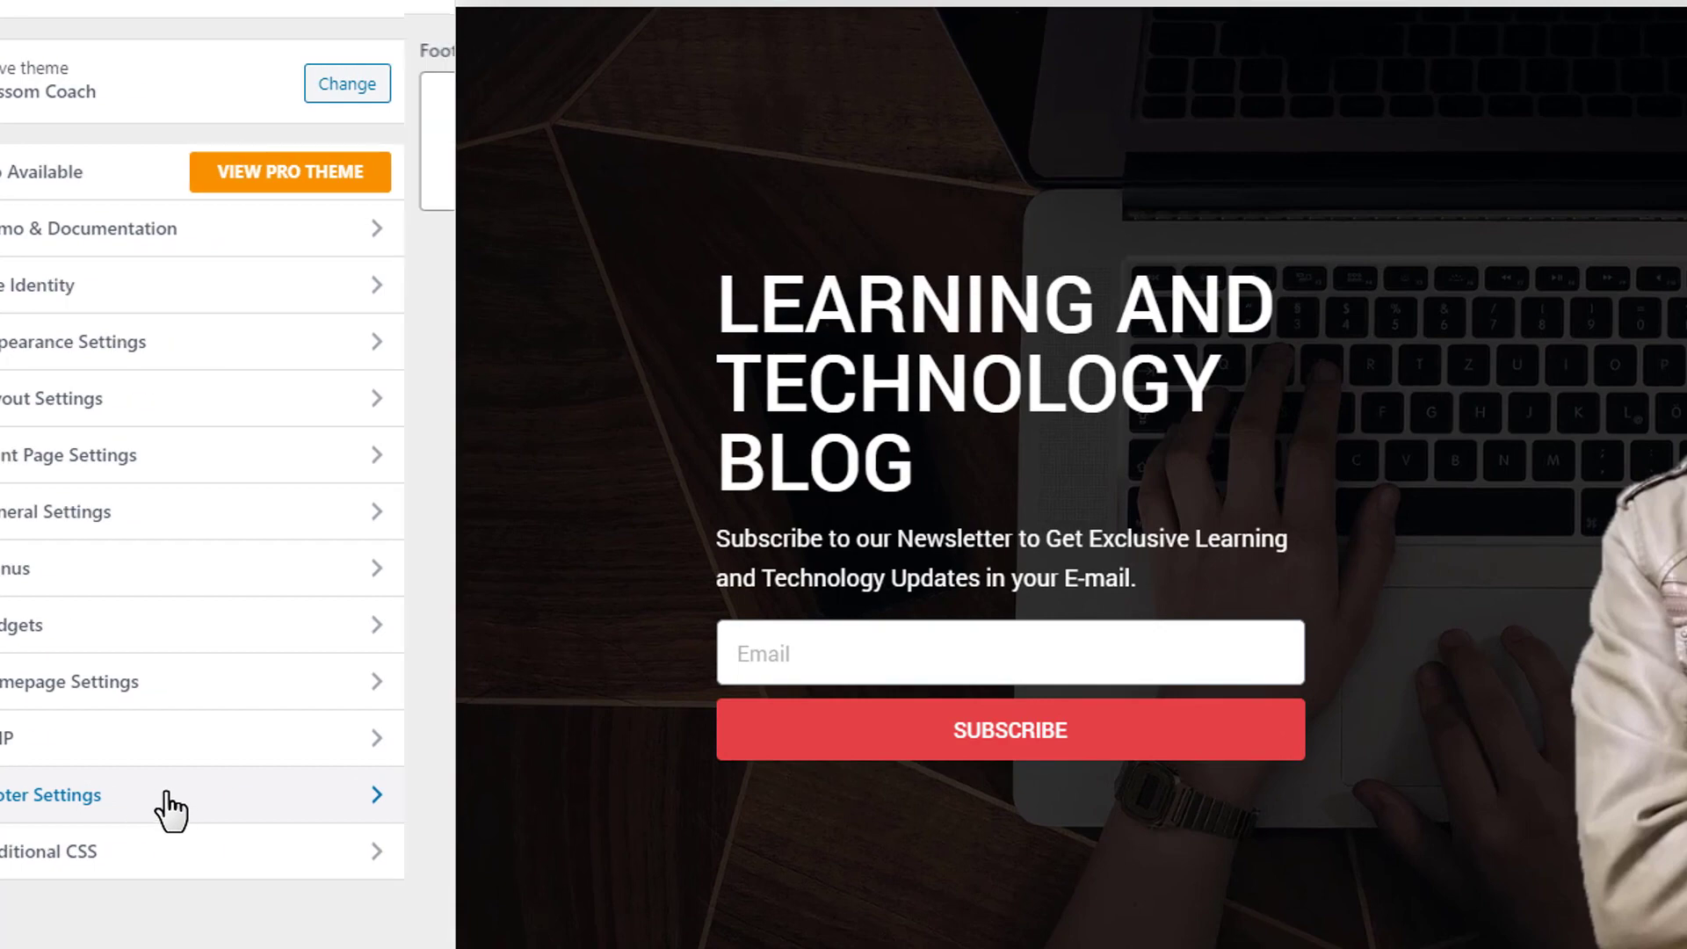
left_click(167, 795)
left_click(124, 350)
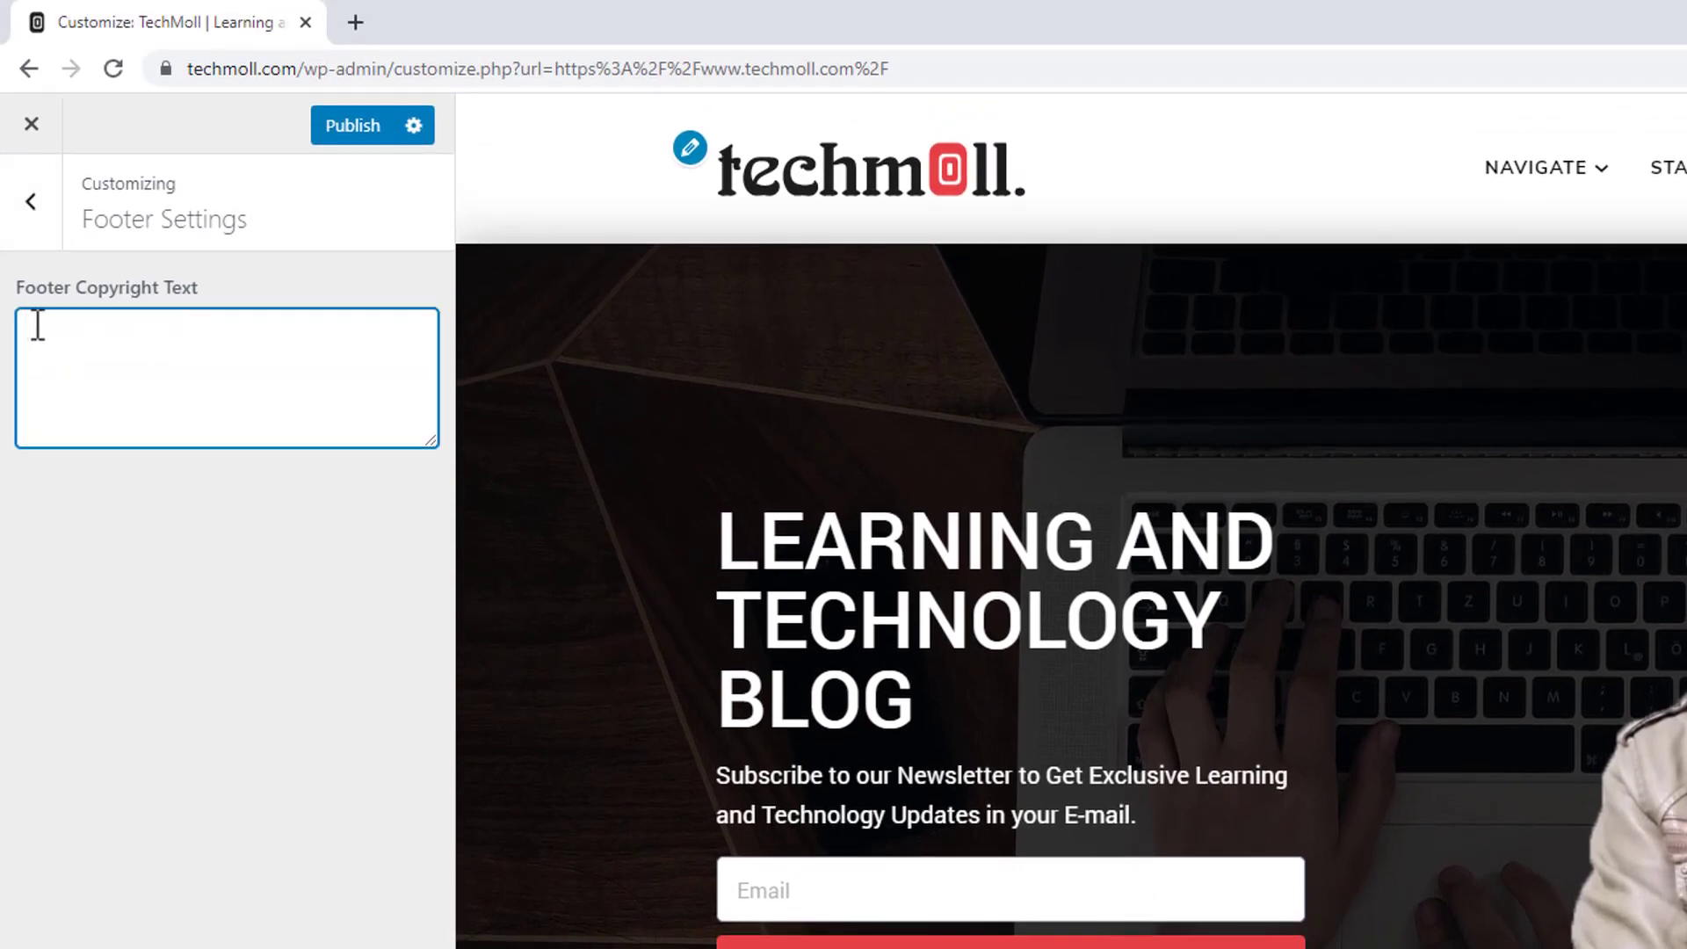
scroll(555, 657, "down", 20)
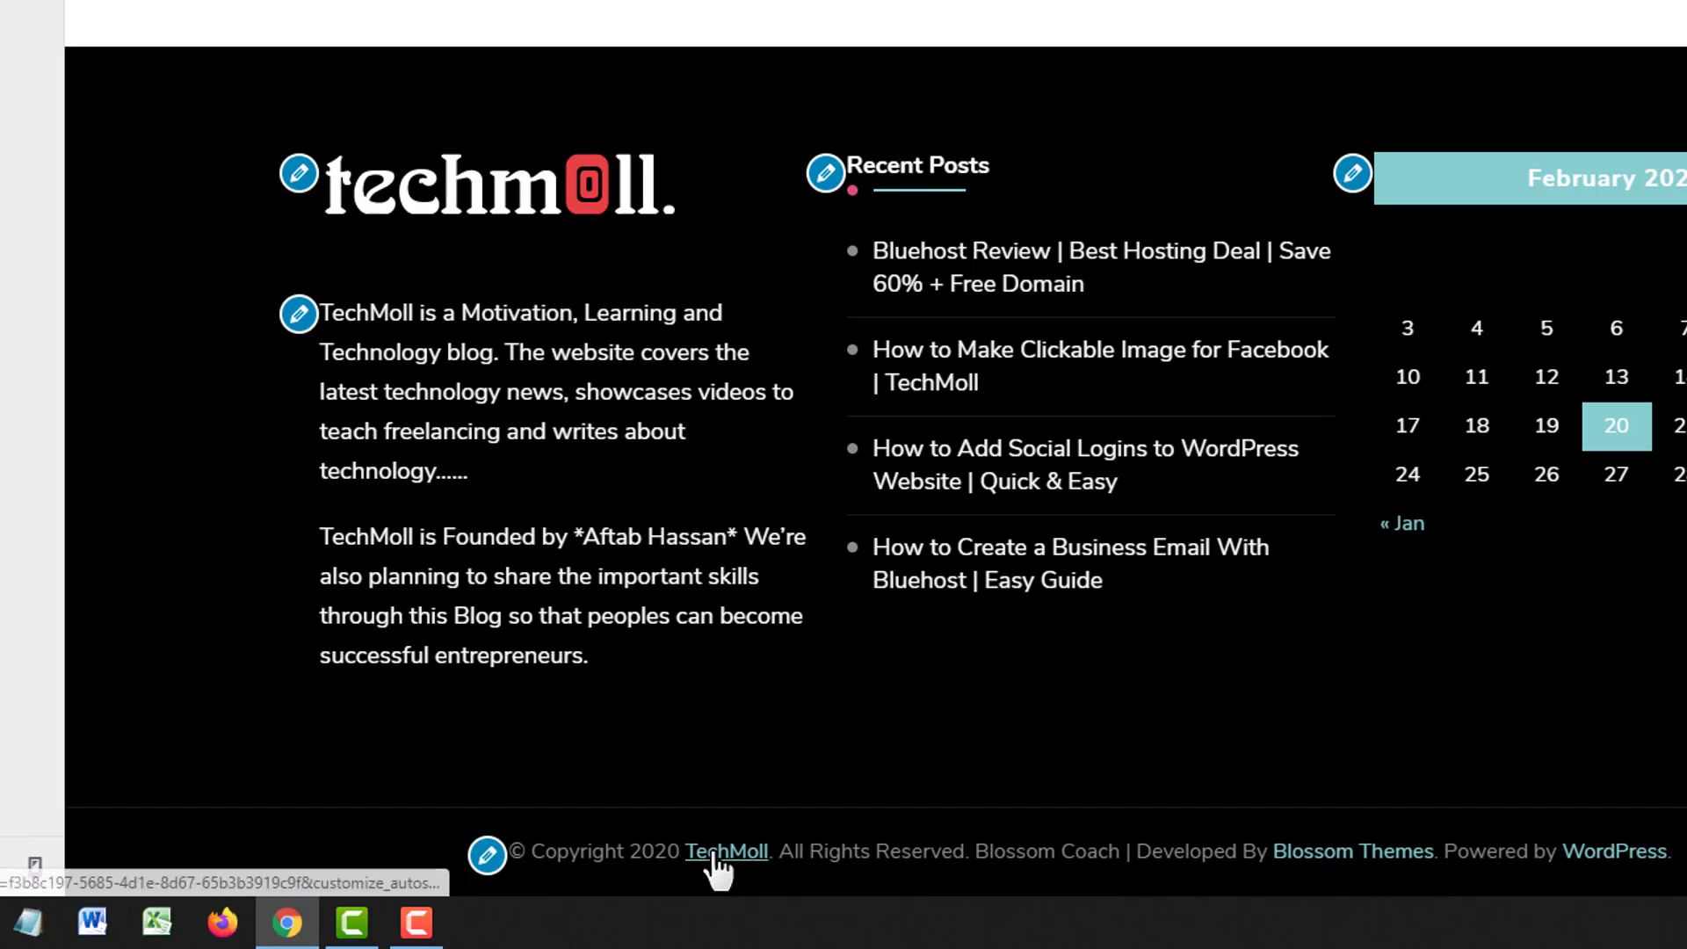
left_click_drag(531, 851, 776, 851)
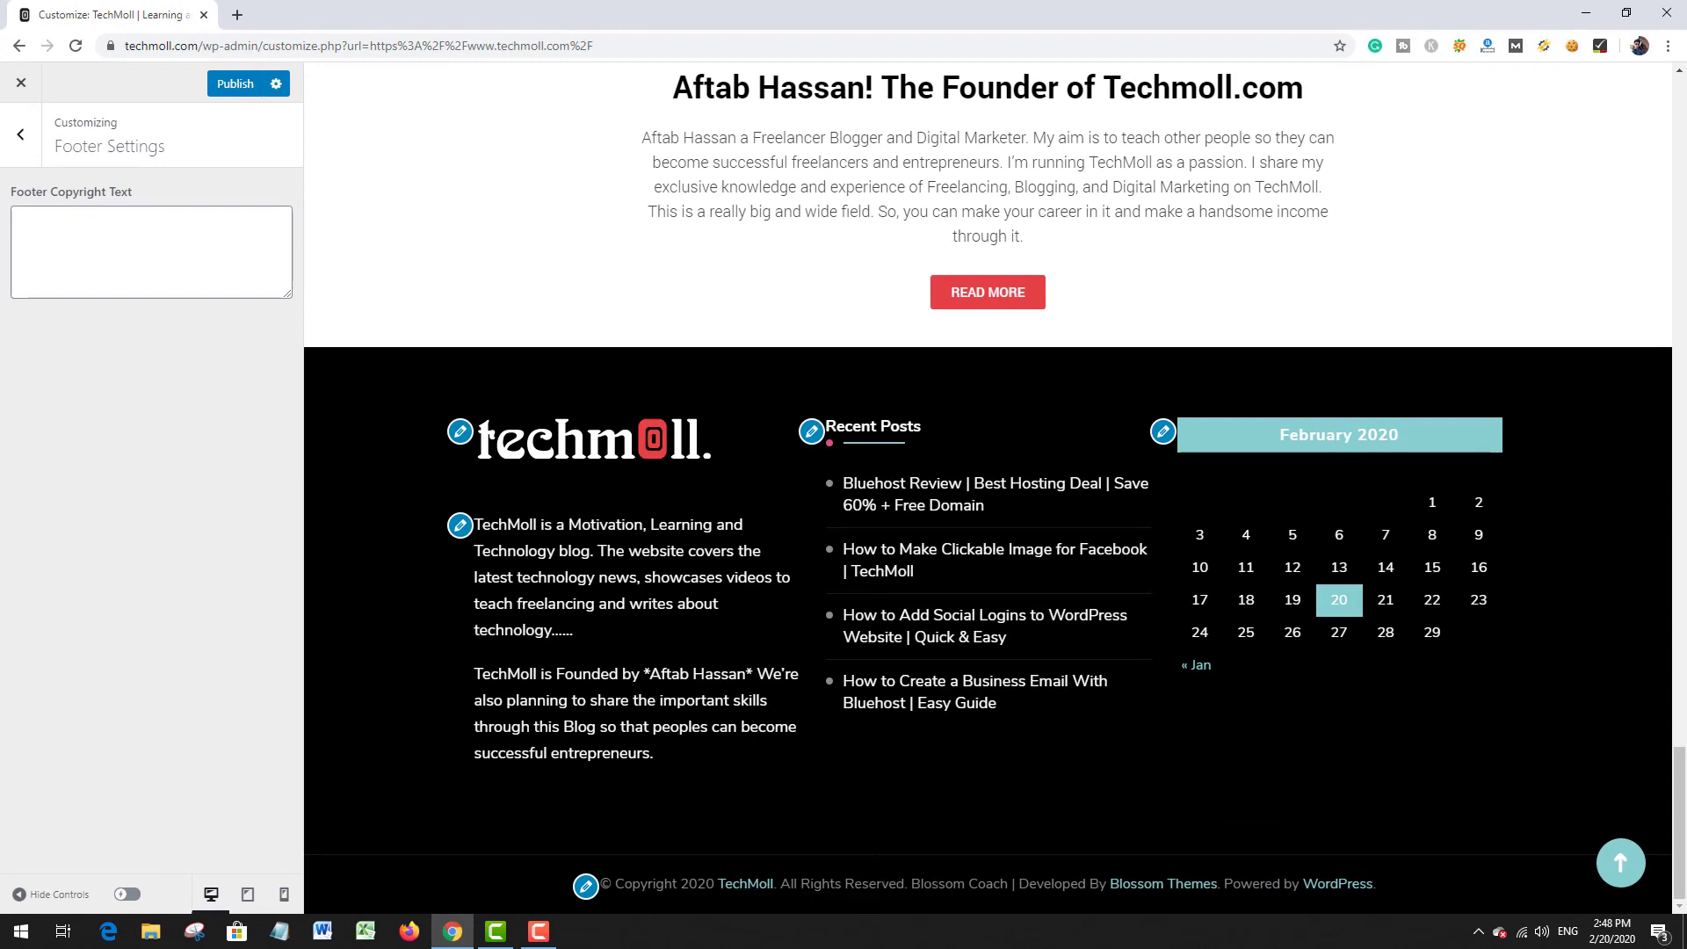
Step: Leave the customizer and open the page for adding new plugins from the TechMoll dashboard
left_click(20, 133)
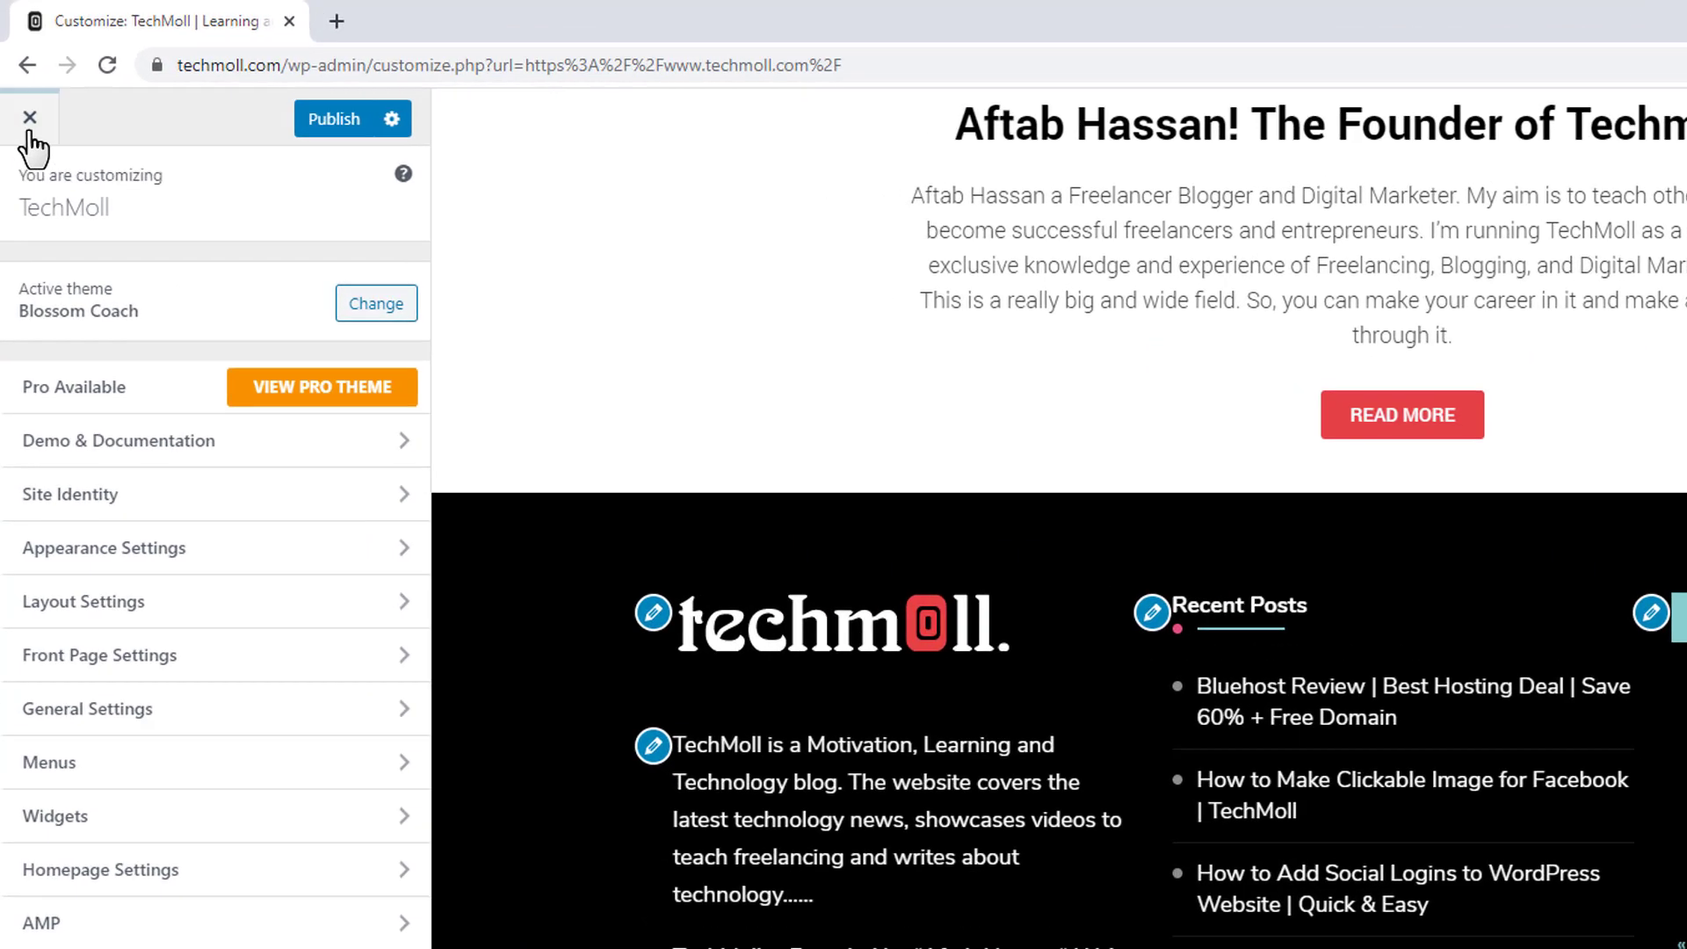
left_click(30, 130)
left_click(1320, 227)
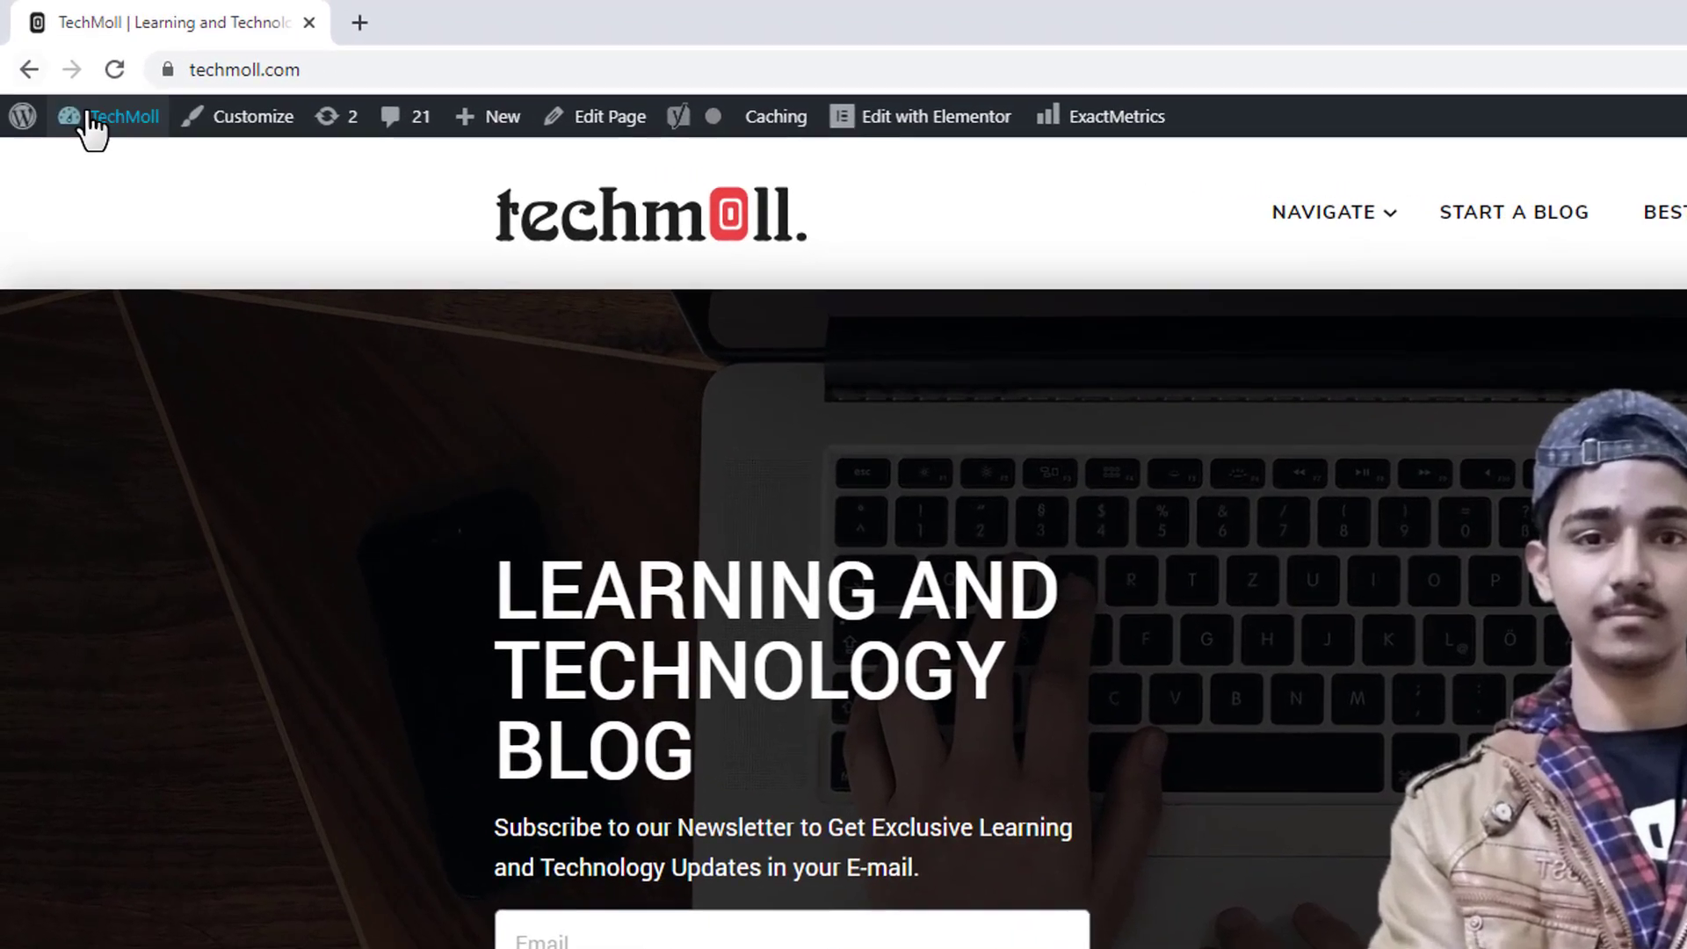
left_click(88, 118)
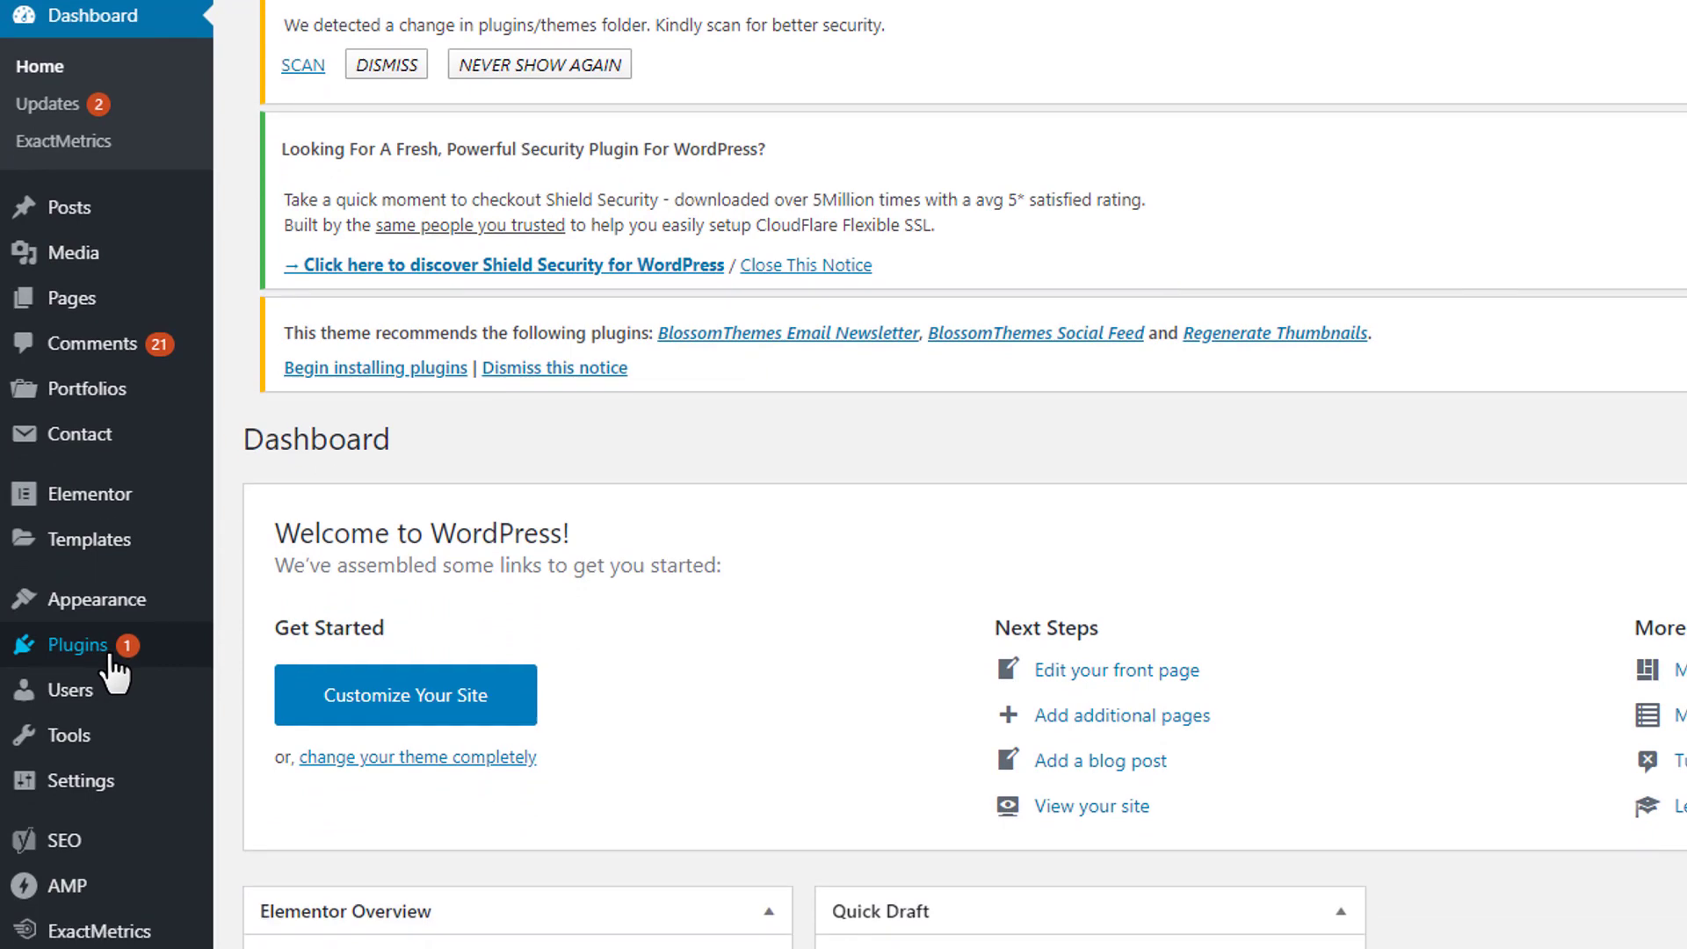
mouse_move(211, 813)
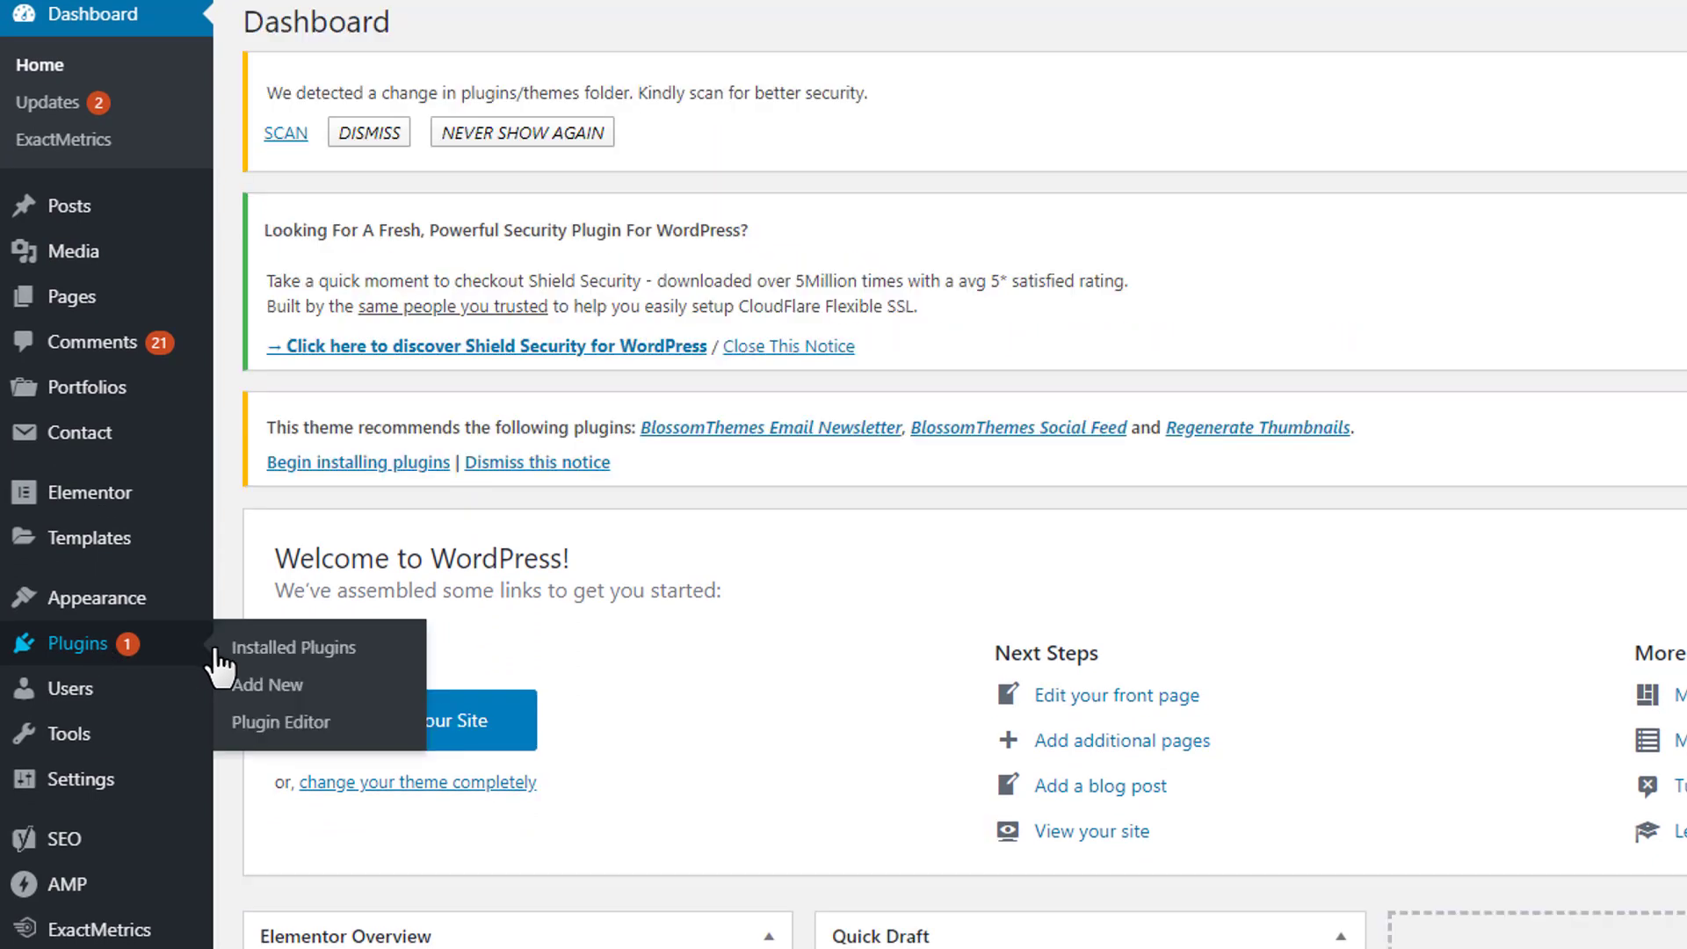
left_click(318, 681)
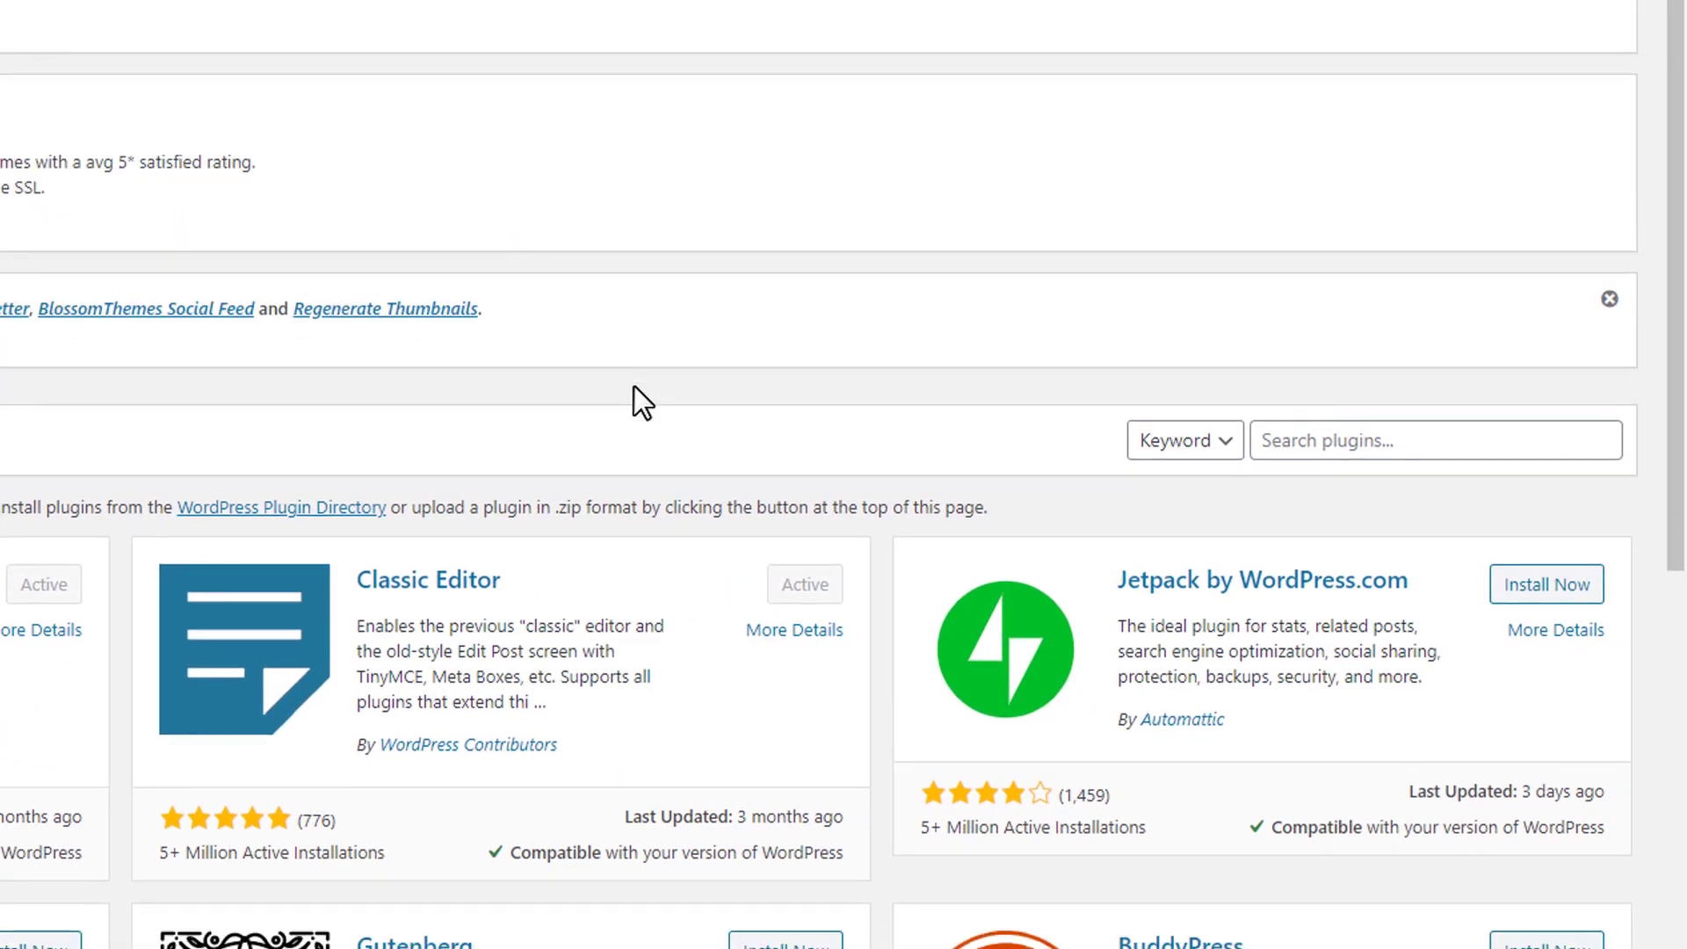
Step: Search the plugin directory for "real time"
scroll(640, 399, "down", 4)
left_click(1331, 72)
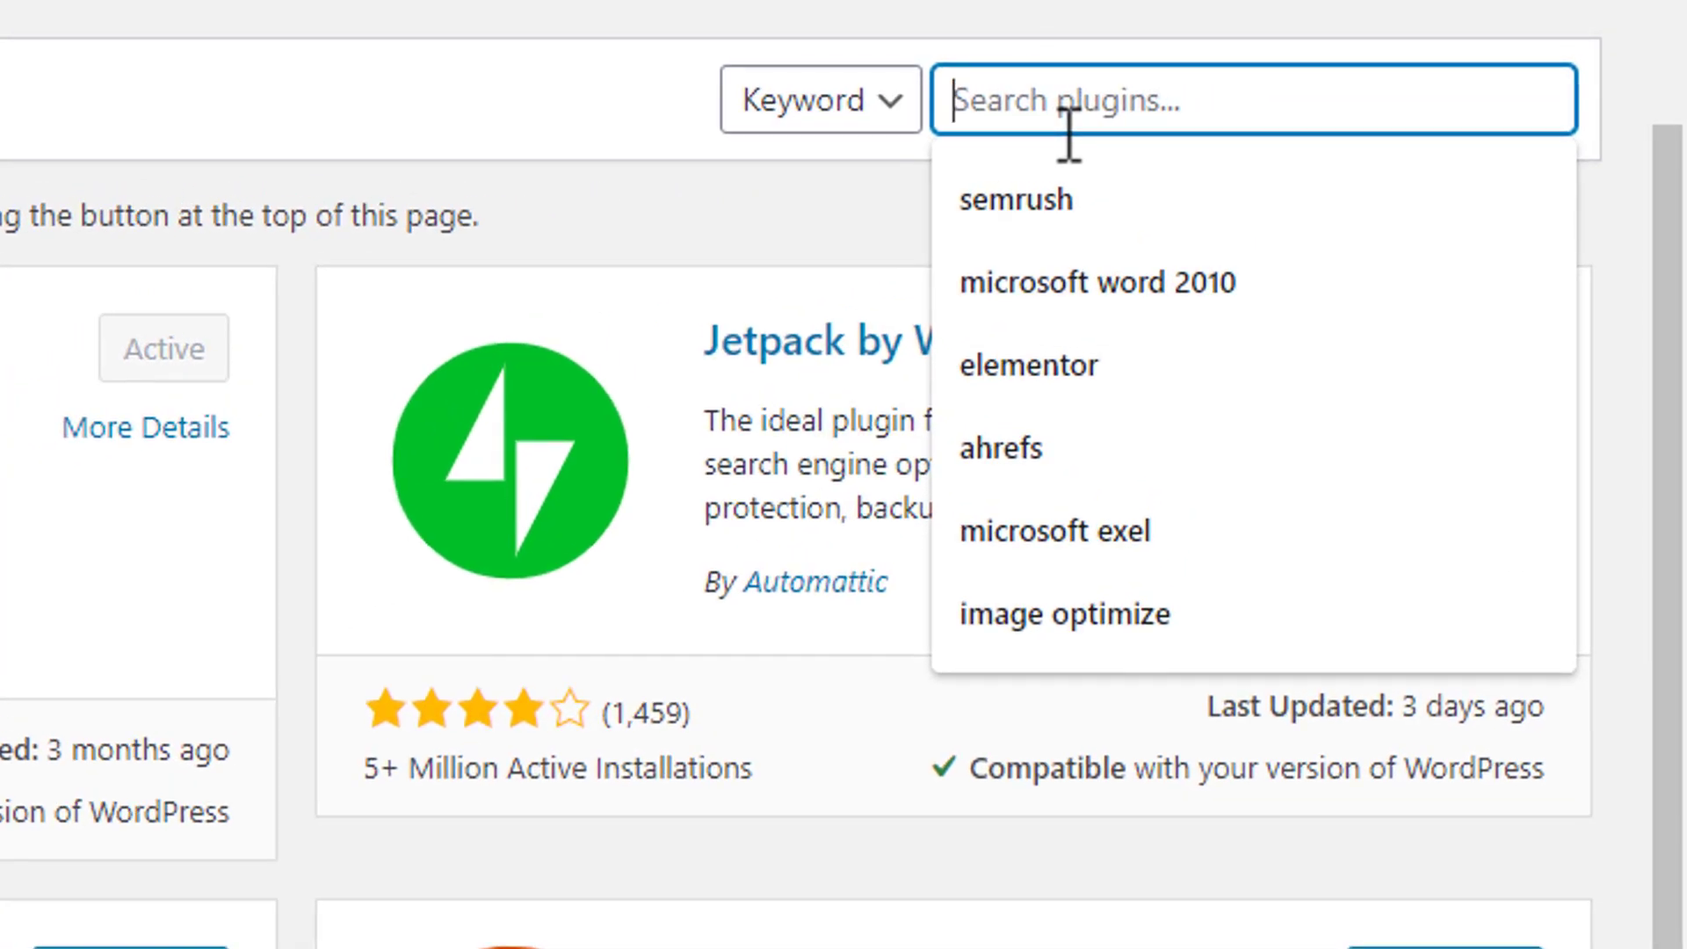
type("re")
key("Down")
key("Return")
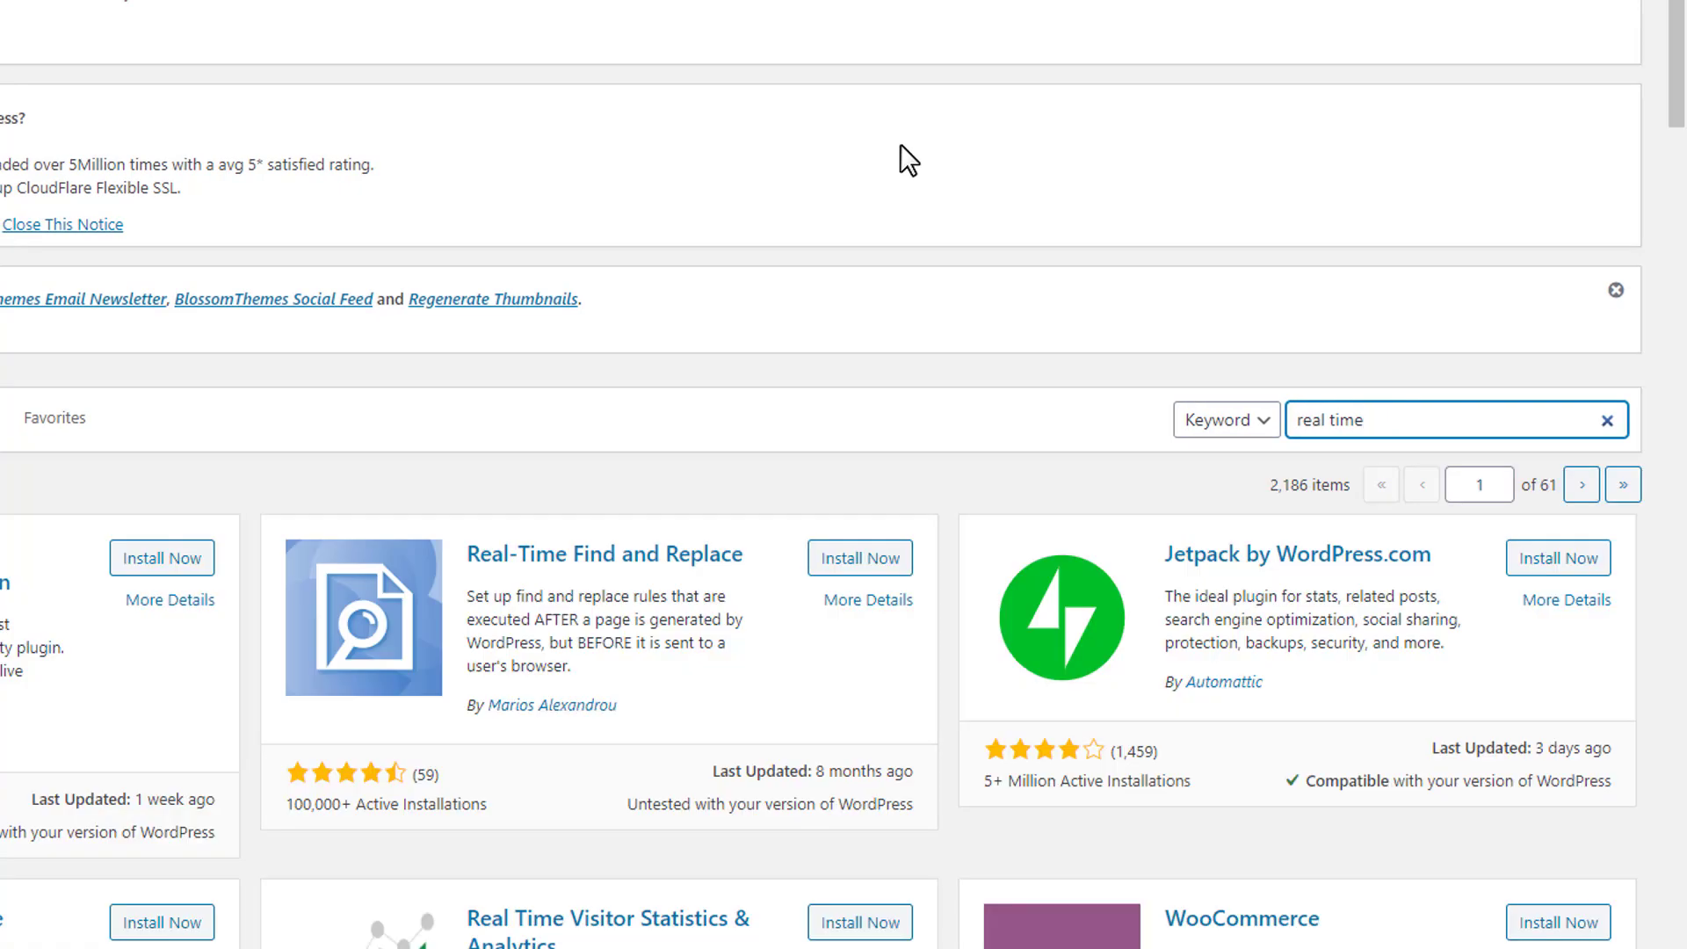
Step: Install and activate the Real-Time Find and Replace plugin
scroll(880, 204, "down", 1)
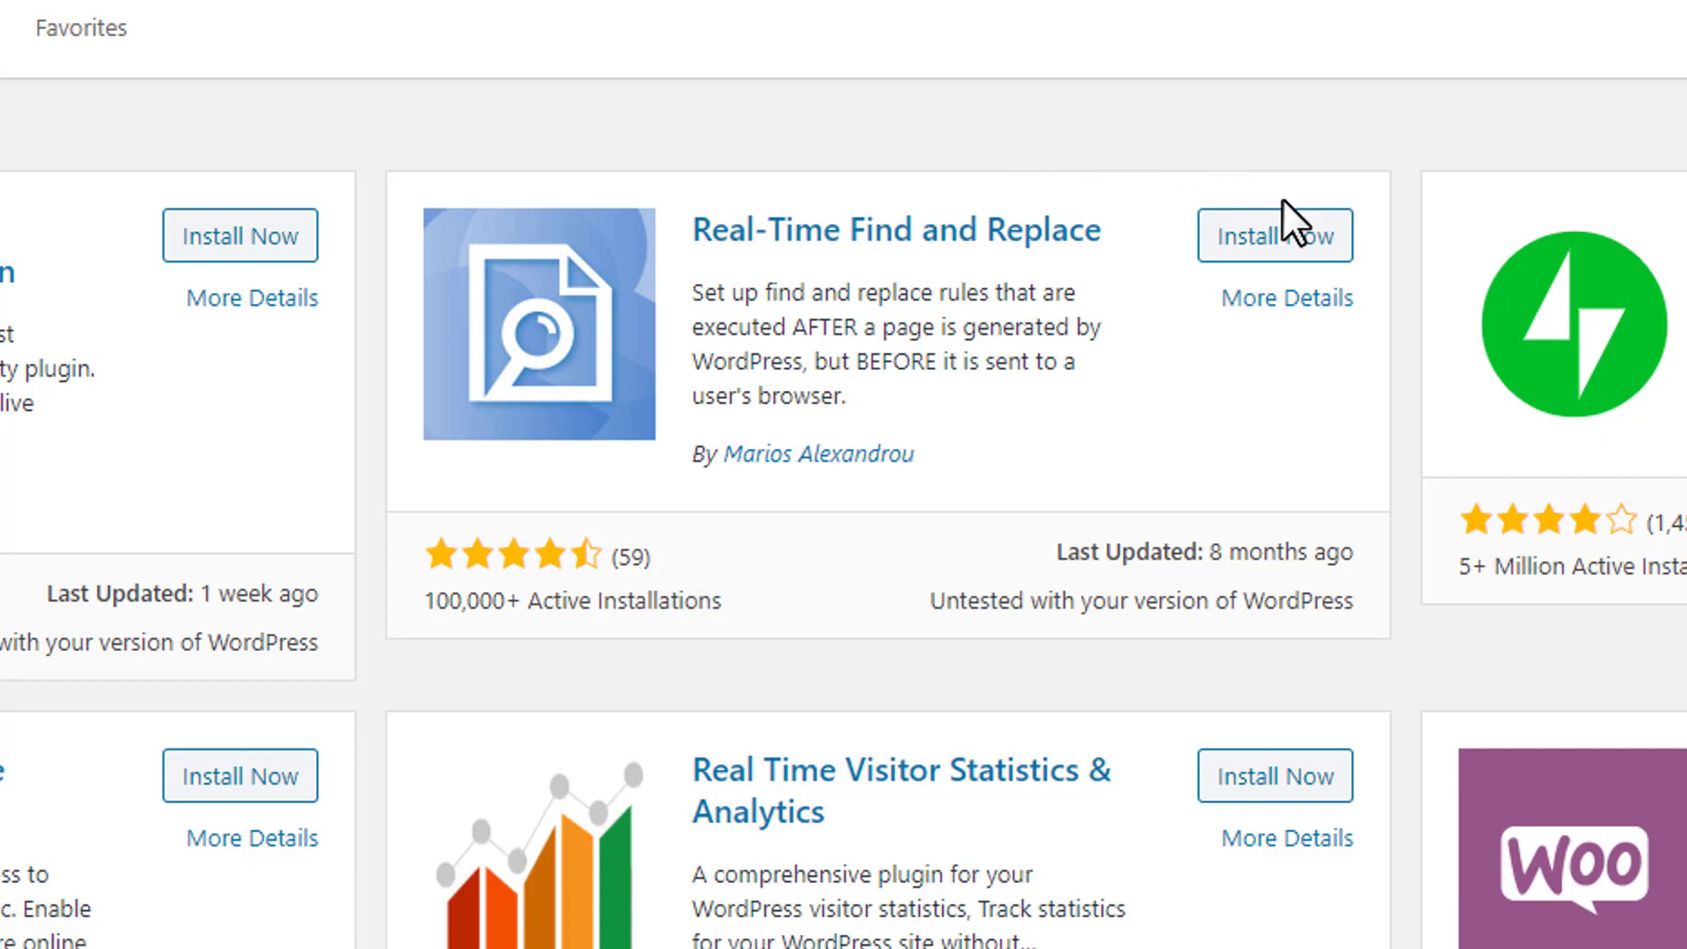
left_click(1285, 236)
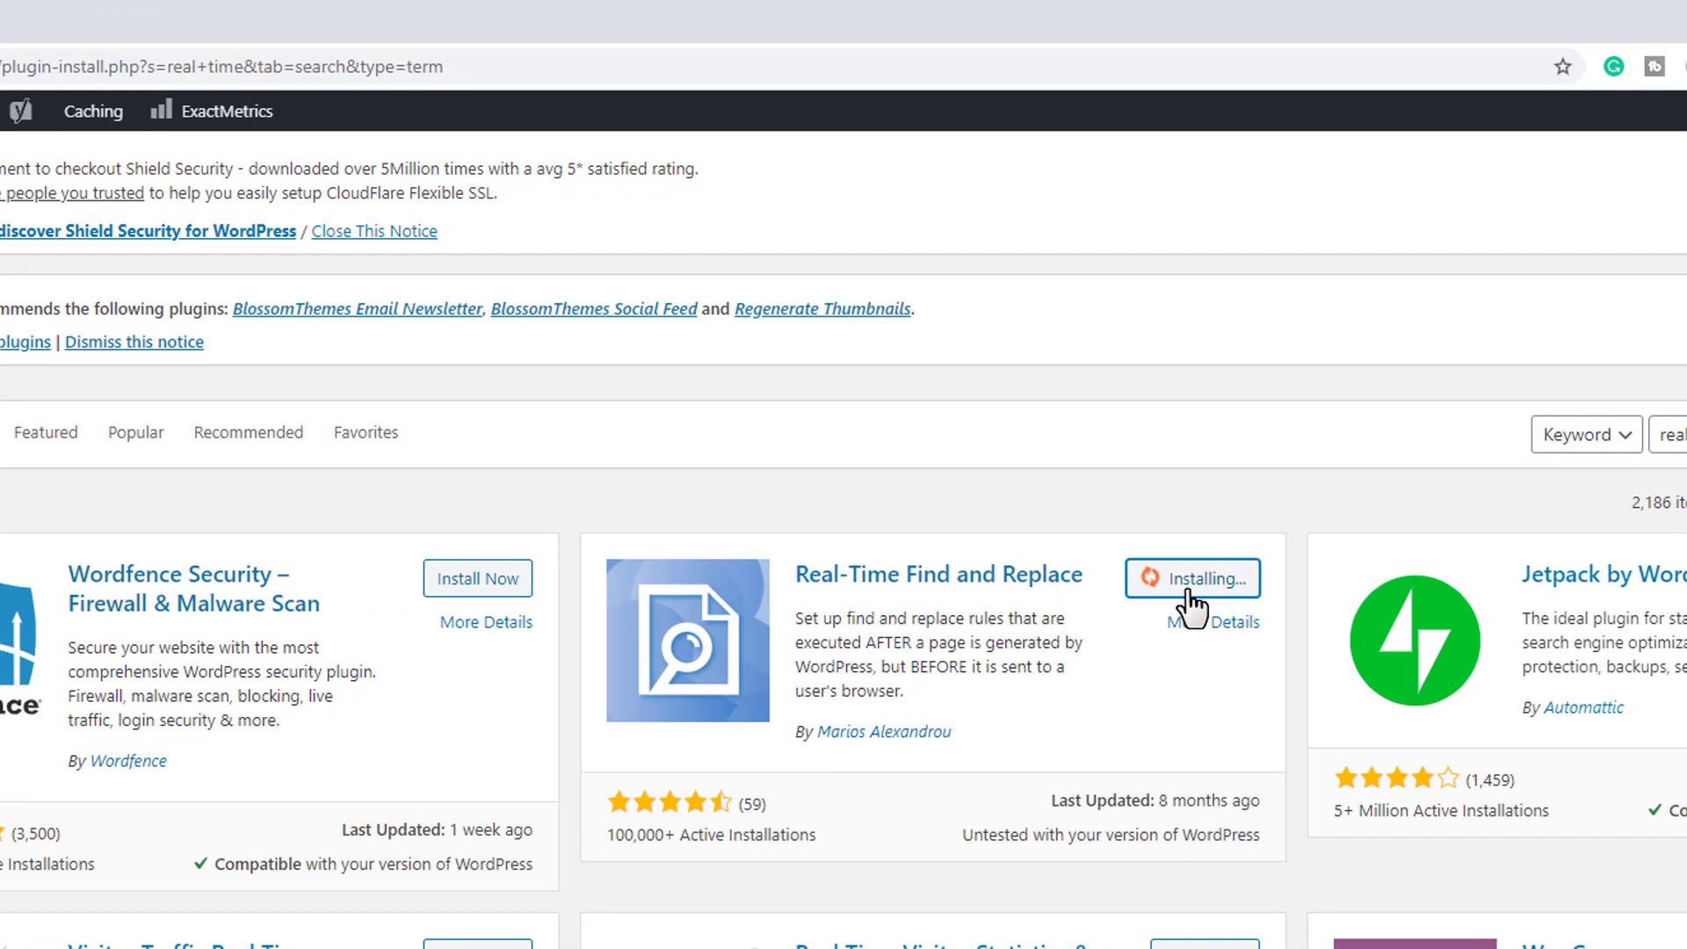
left_click(1197, 584)
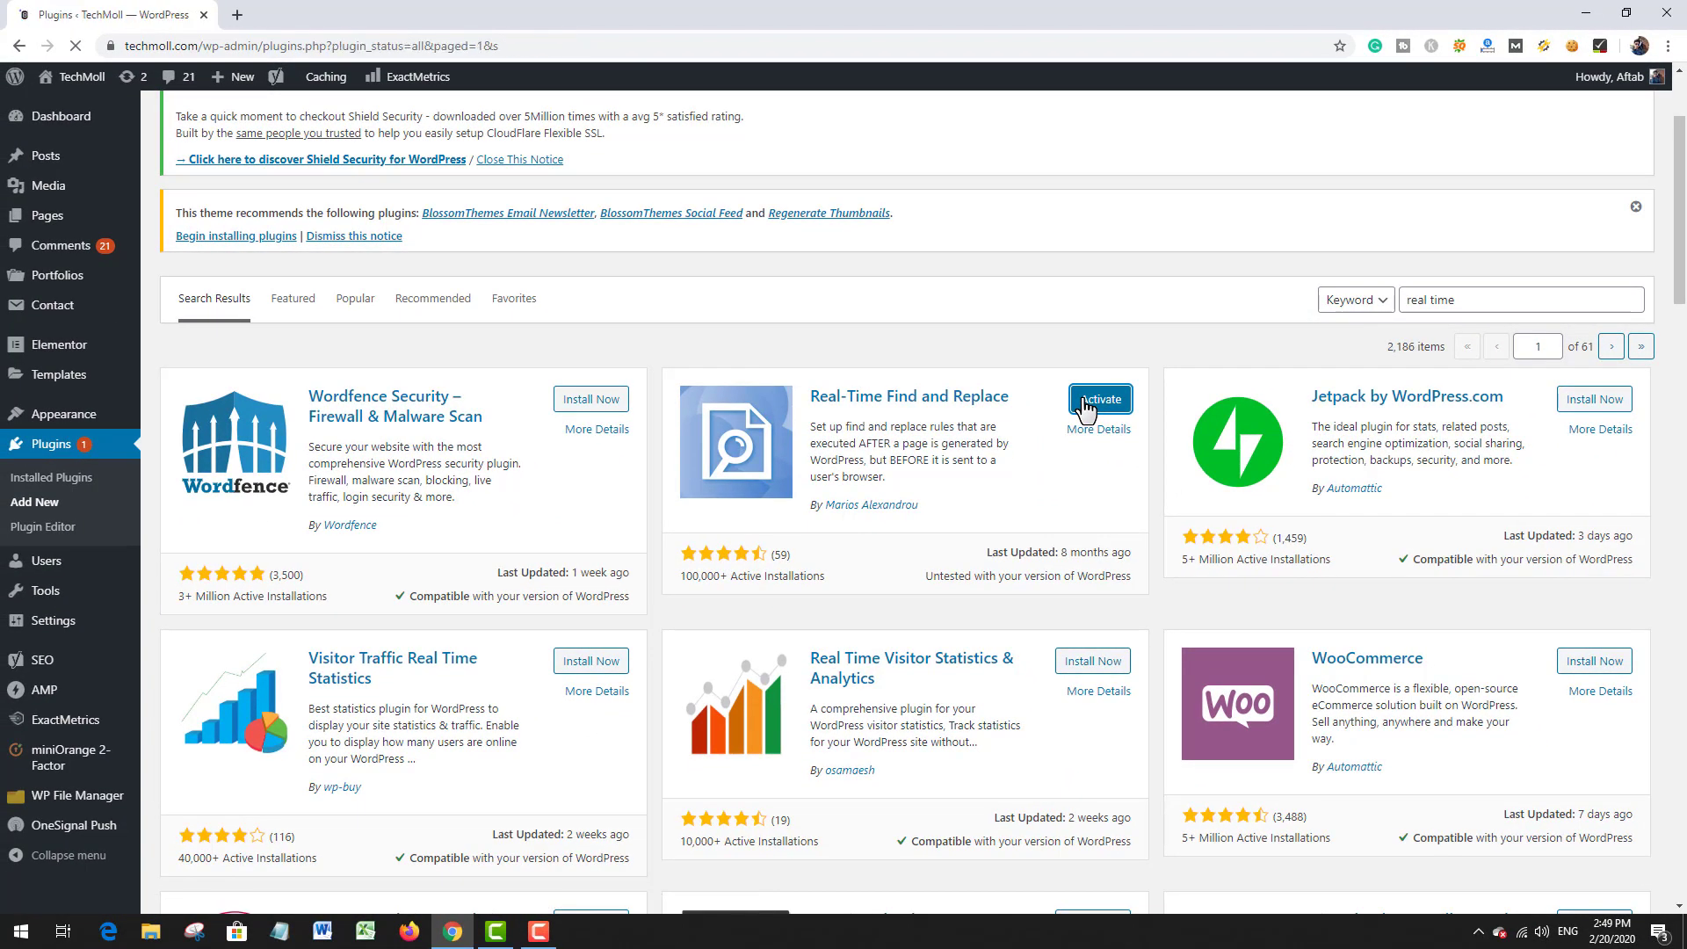
scroll(697, 350, "down", 5)
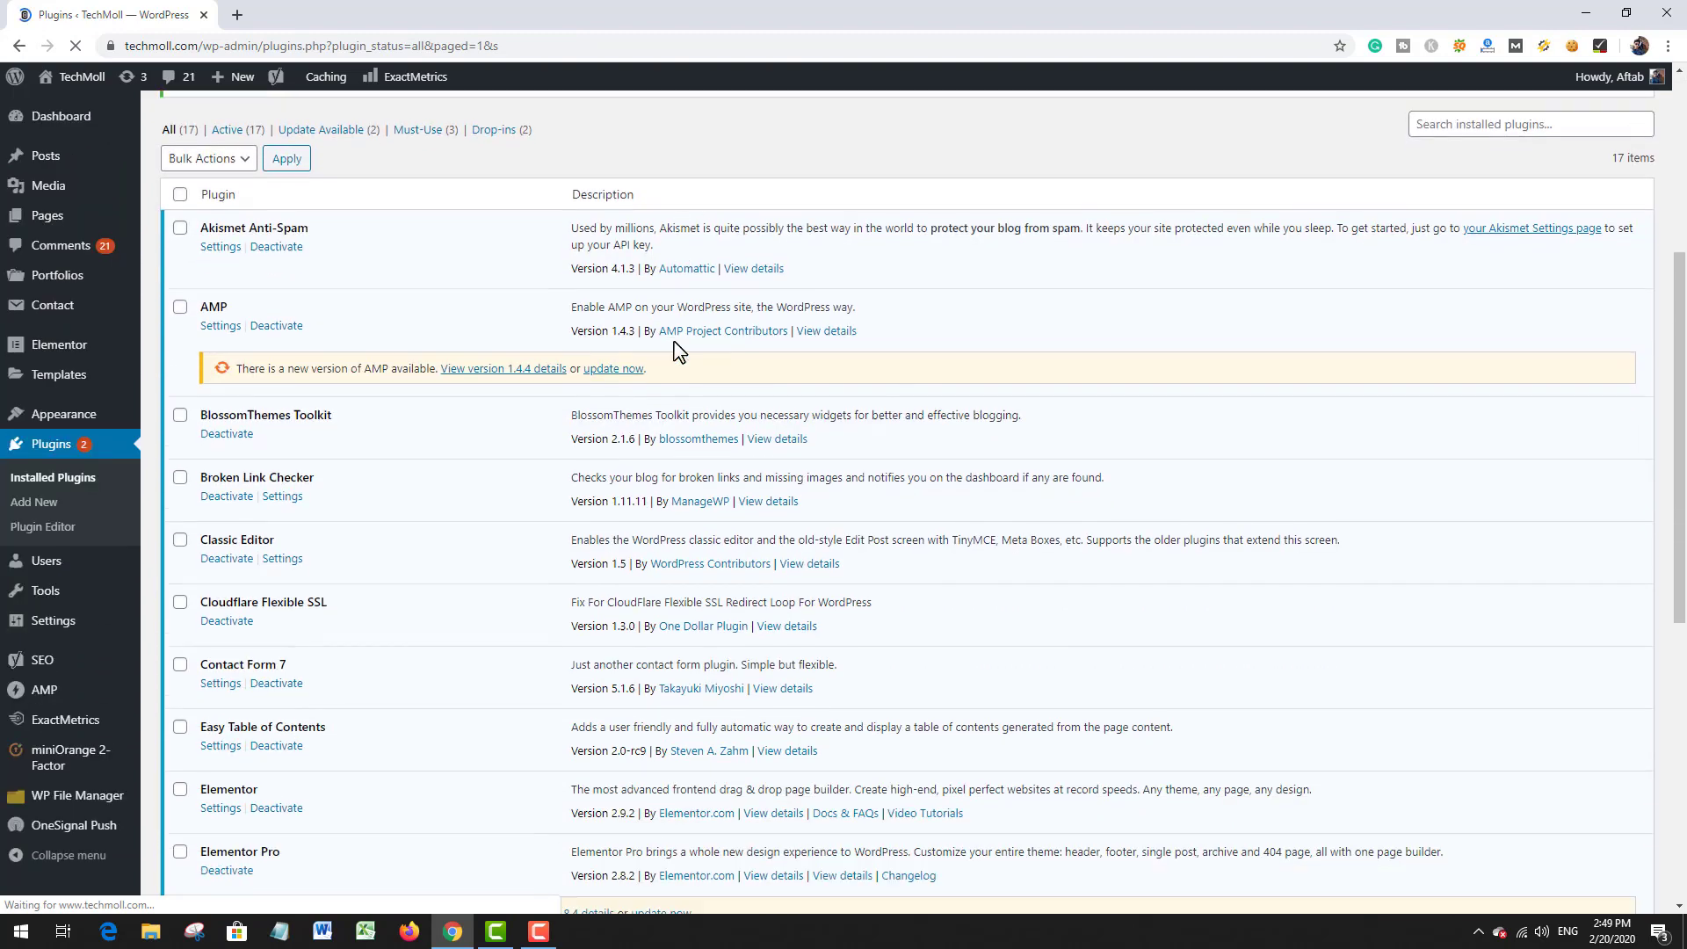
scroll(615, 363, "up", 5)
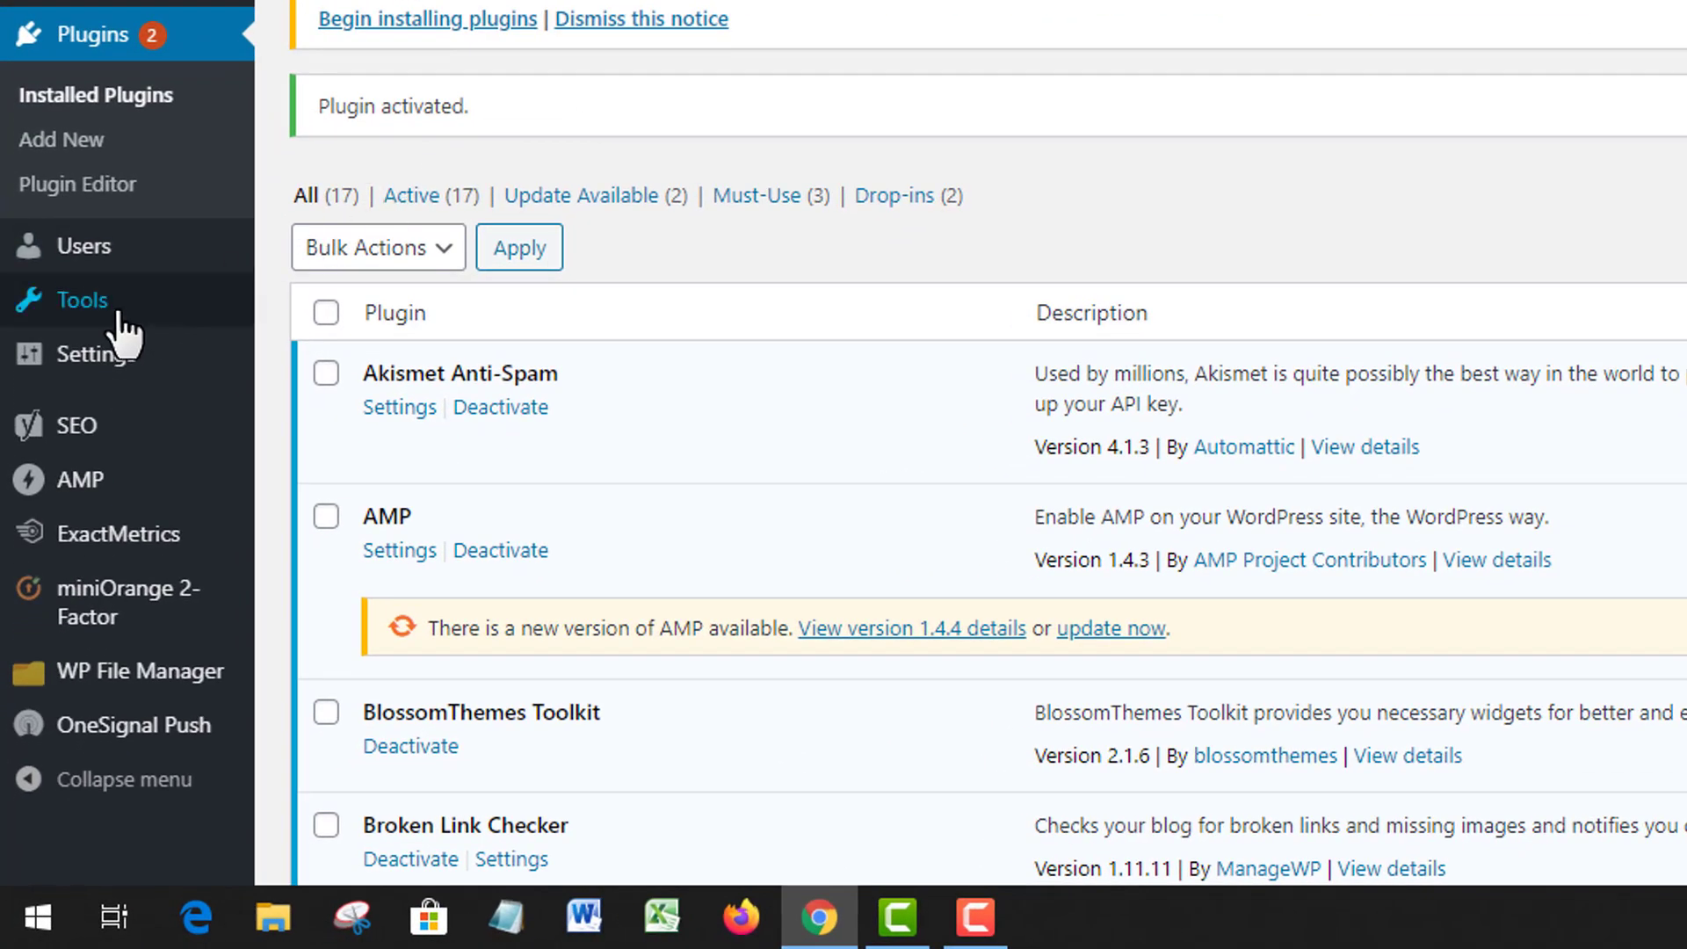
Step: Open the Real-Time Find and Replace tool and add one empty find-and-replace case
mouse_move(92, 473)
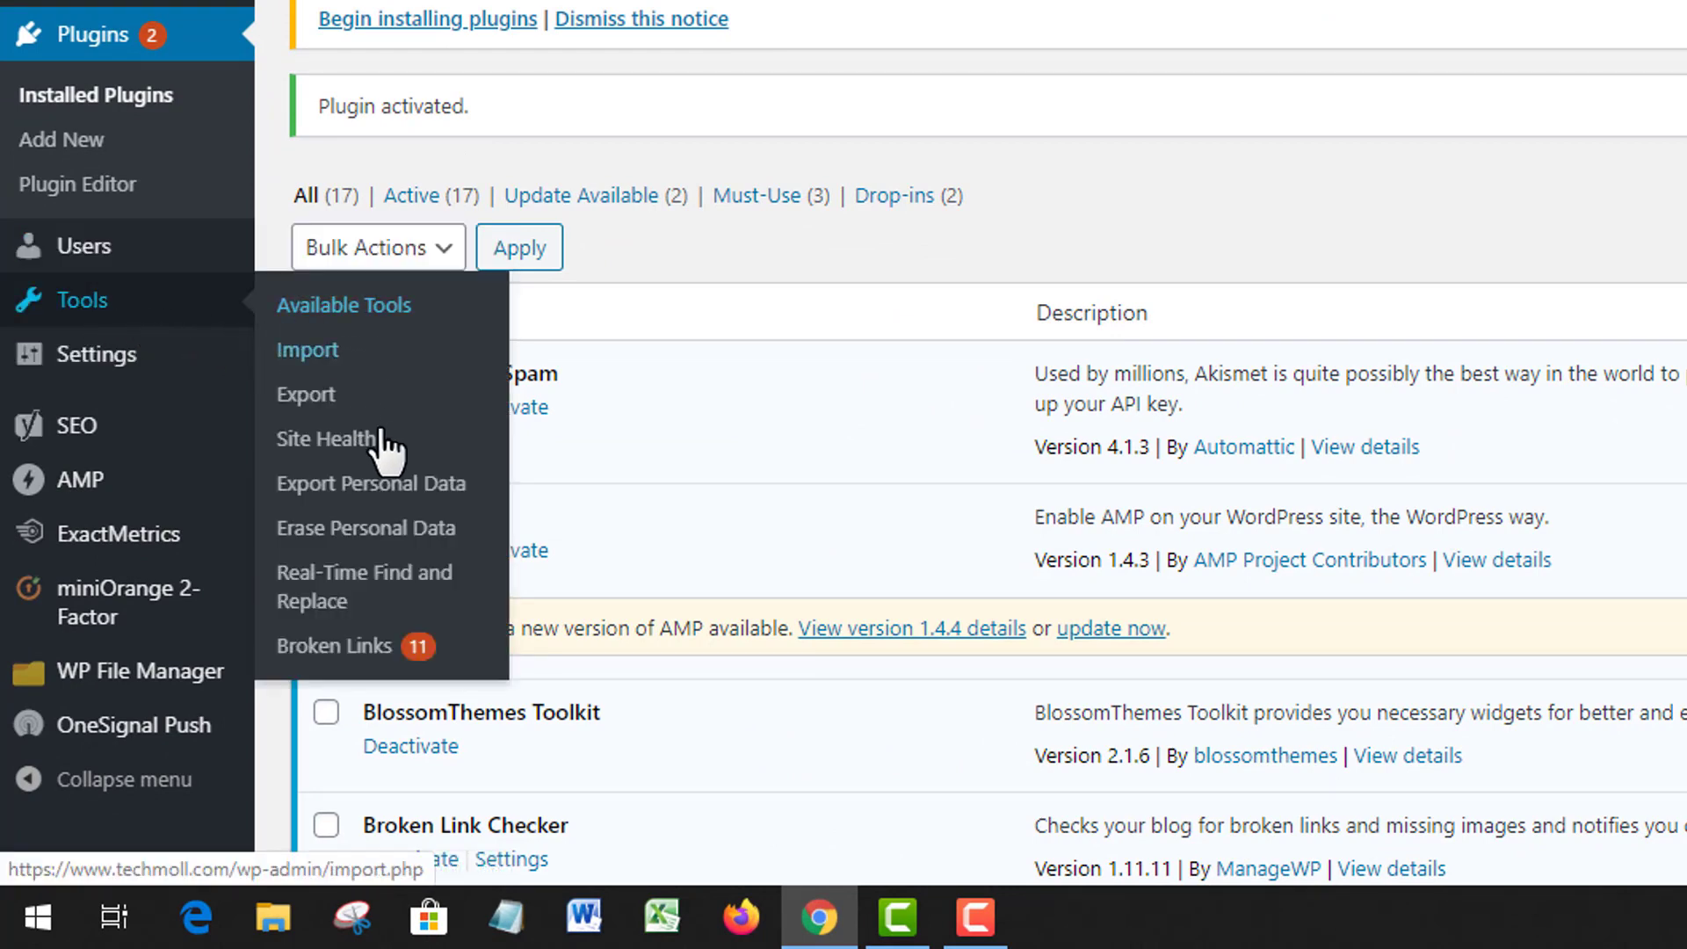
left_click(360, 594)
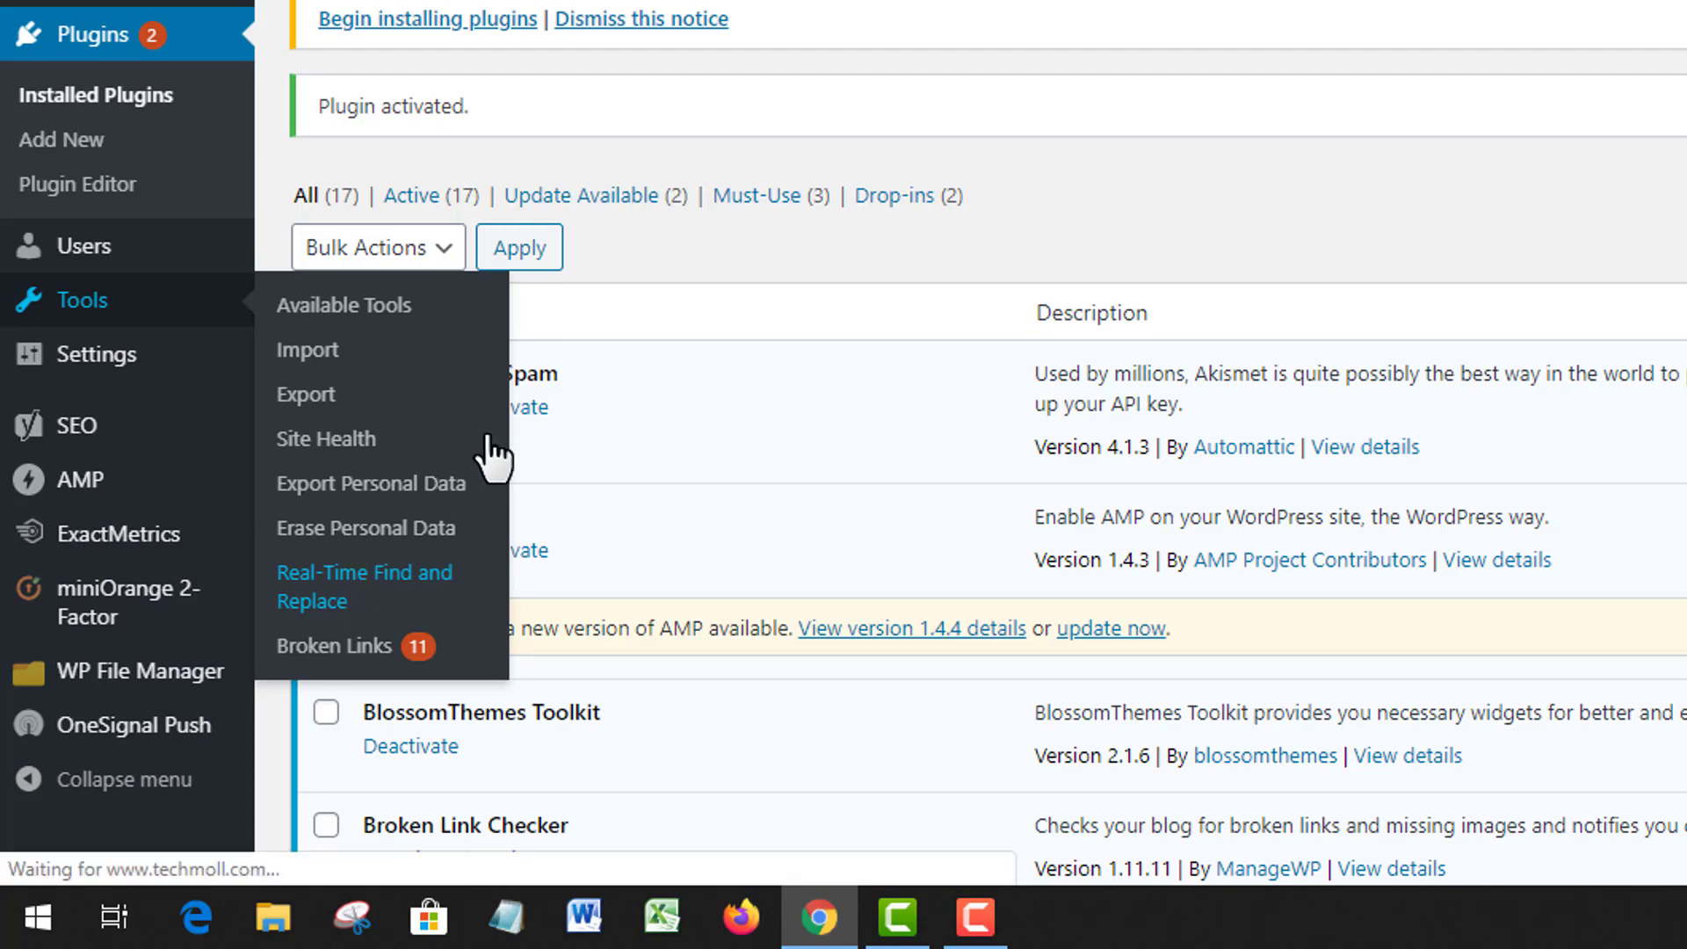
scroll(642, 340, "down", 2)
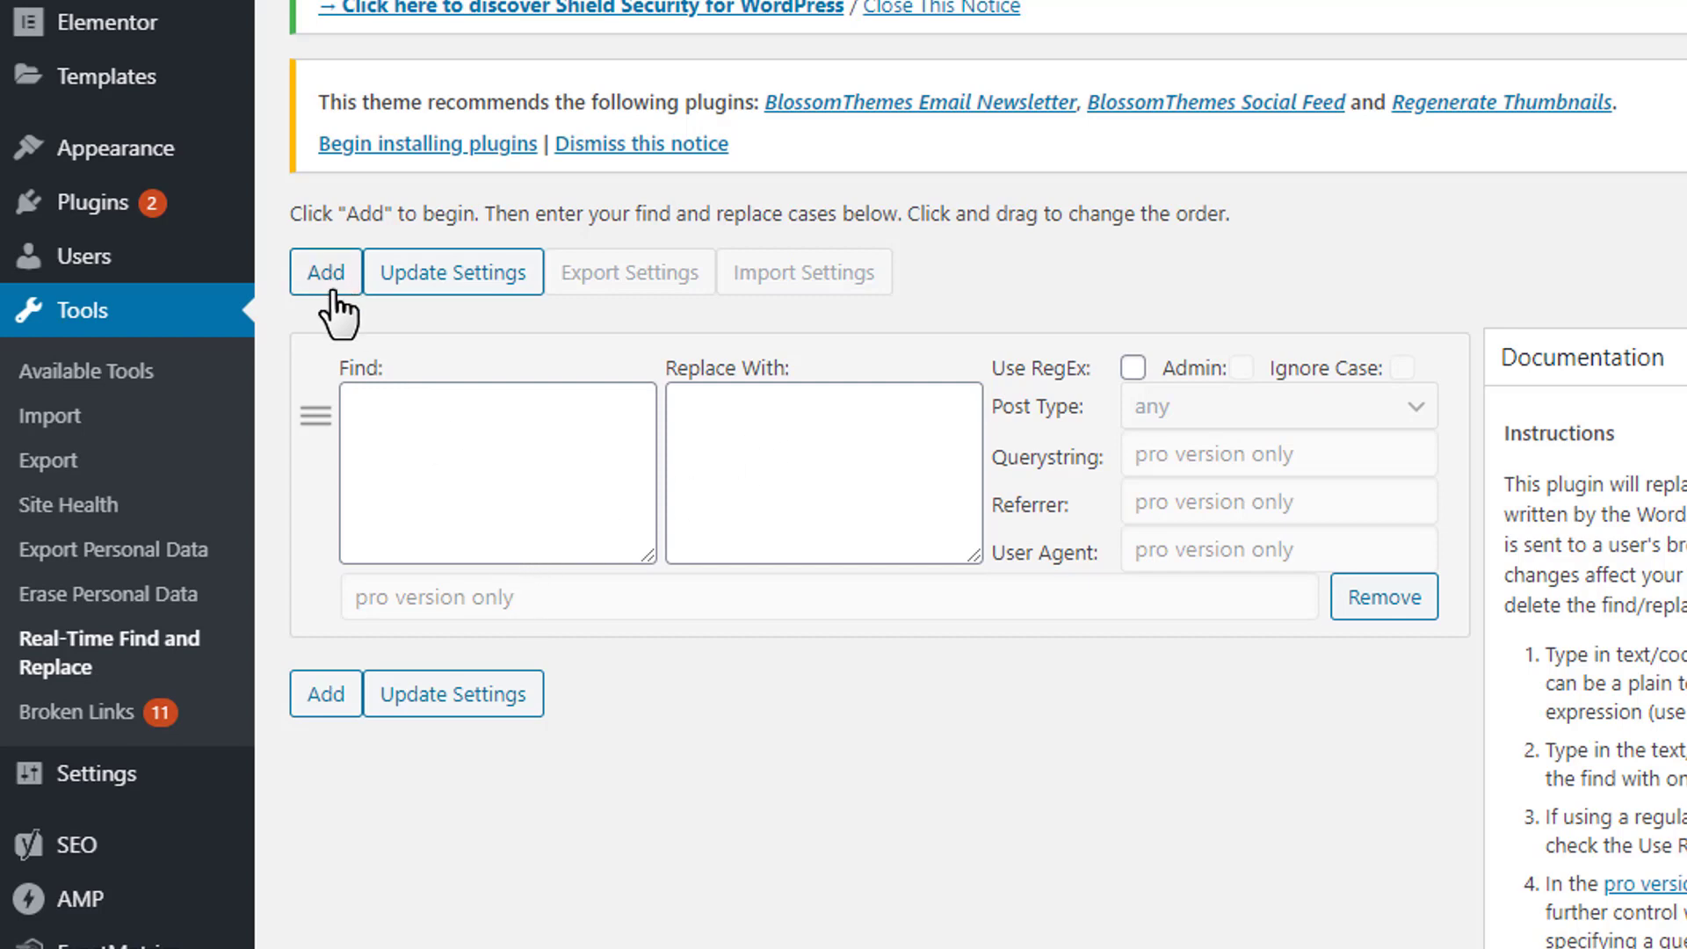
left_click(484, 467)
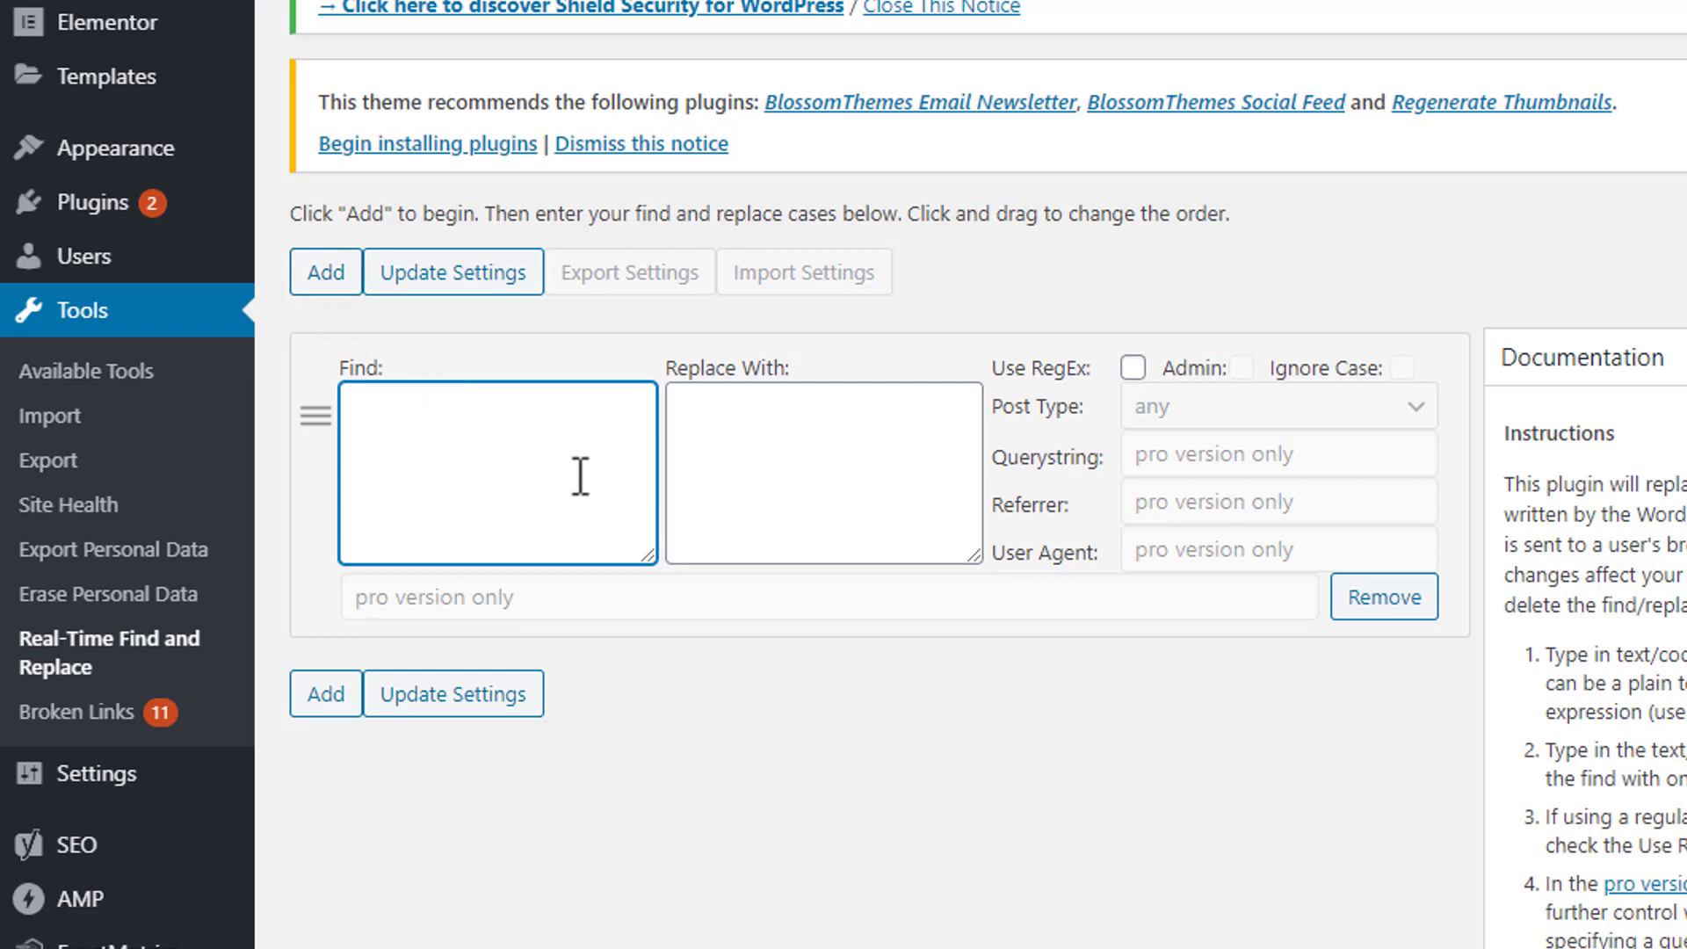
scroll(571, 475, "up", 2)
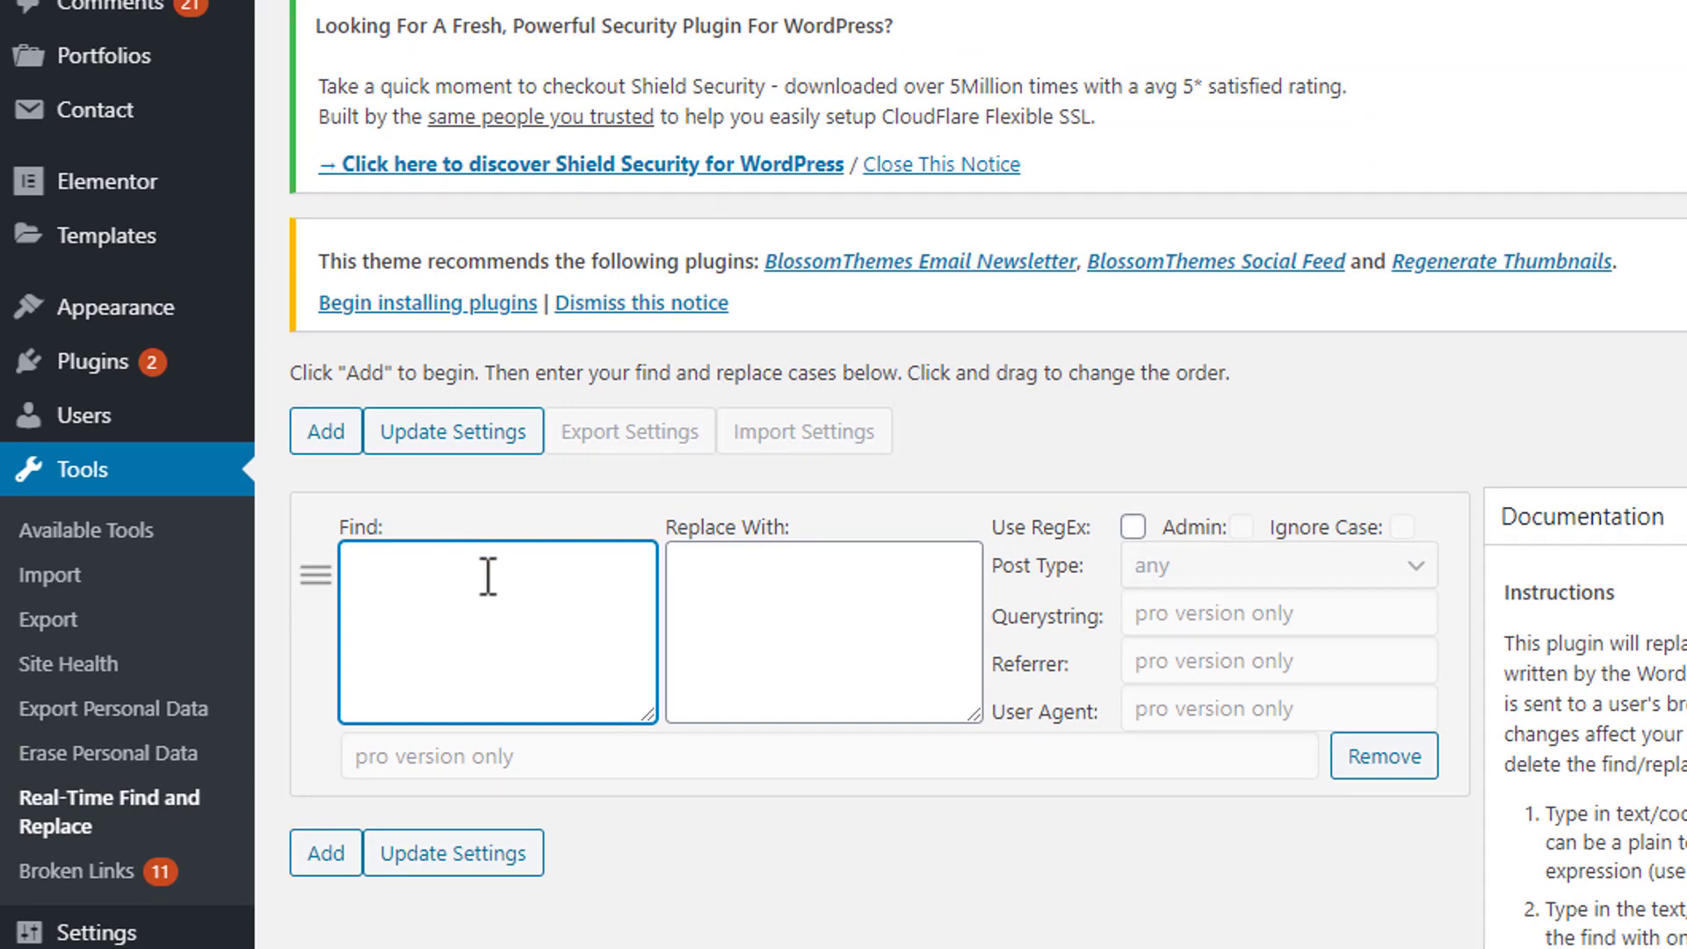
left_click(838, 595)
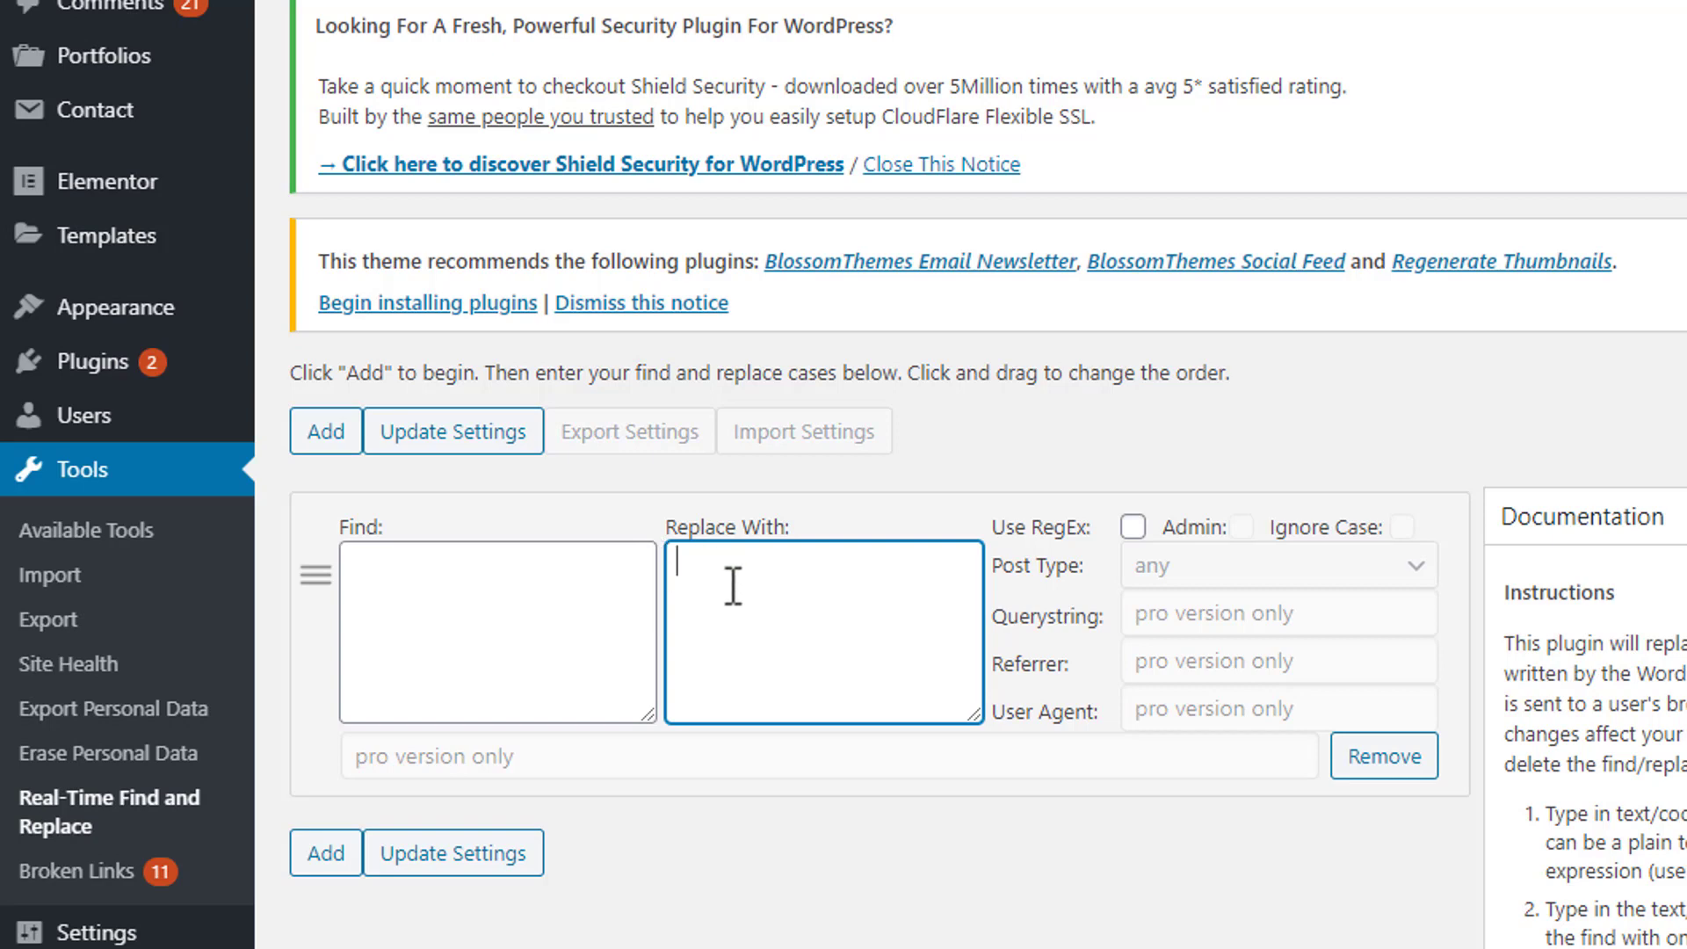
left_click(391, 593)
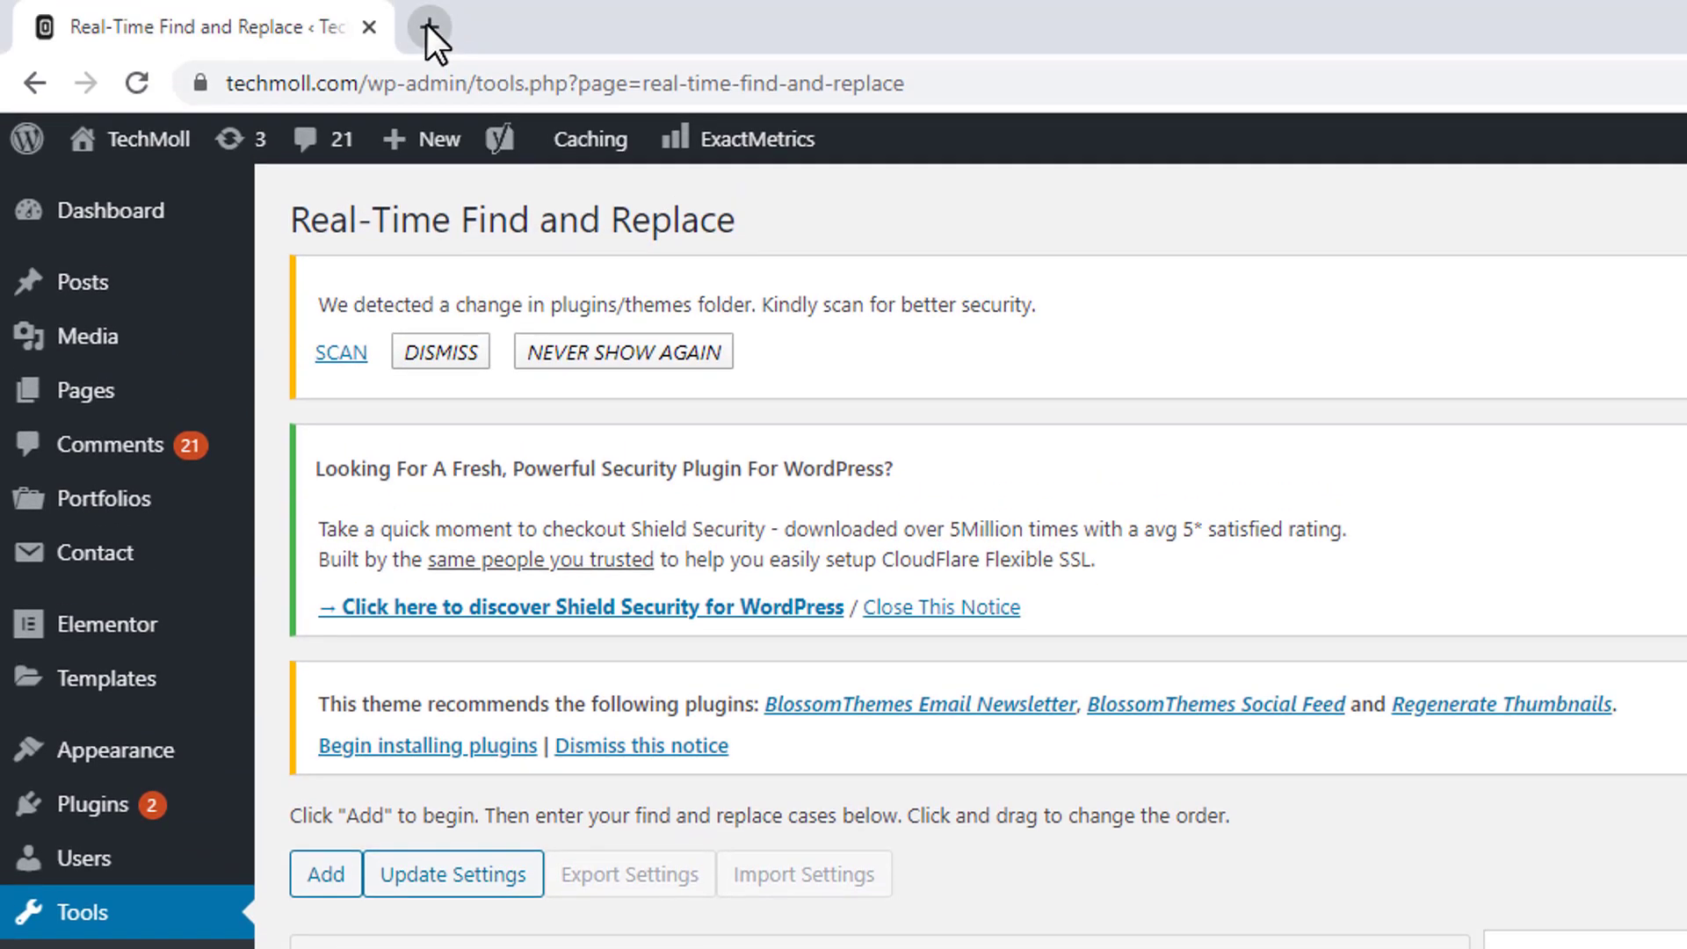
Step: Open the techmoll.com homepage in a new browser tab and display its page source
left_click(425, 25)
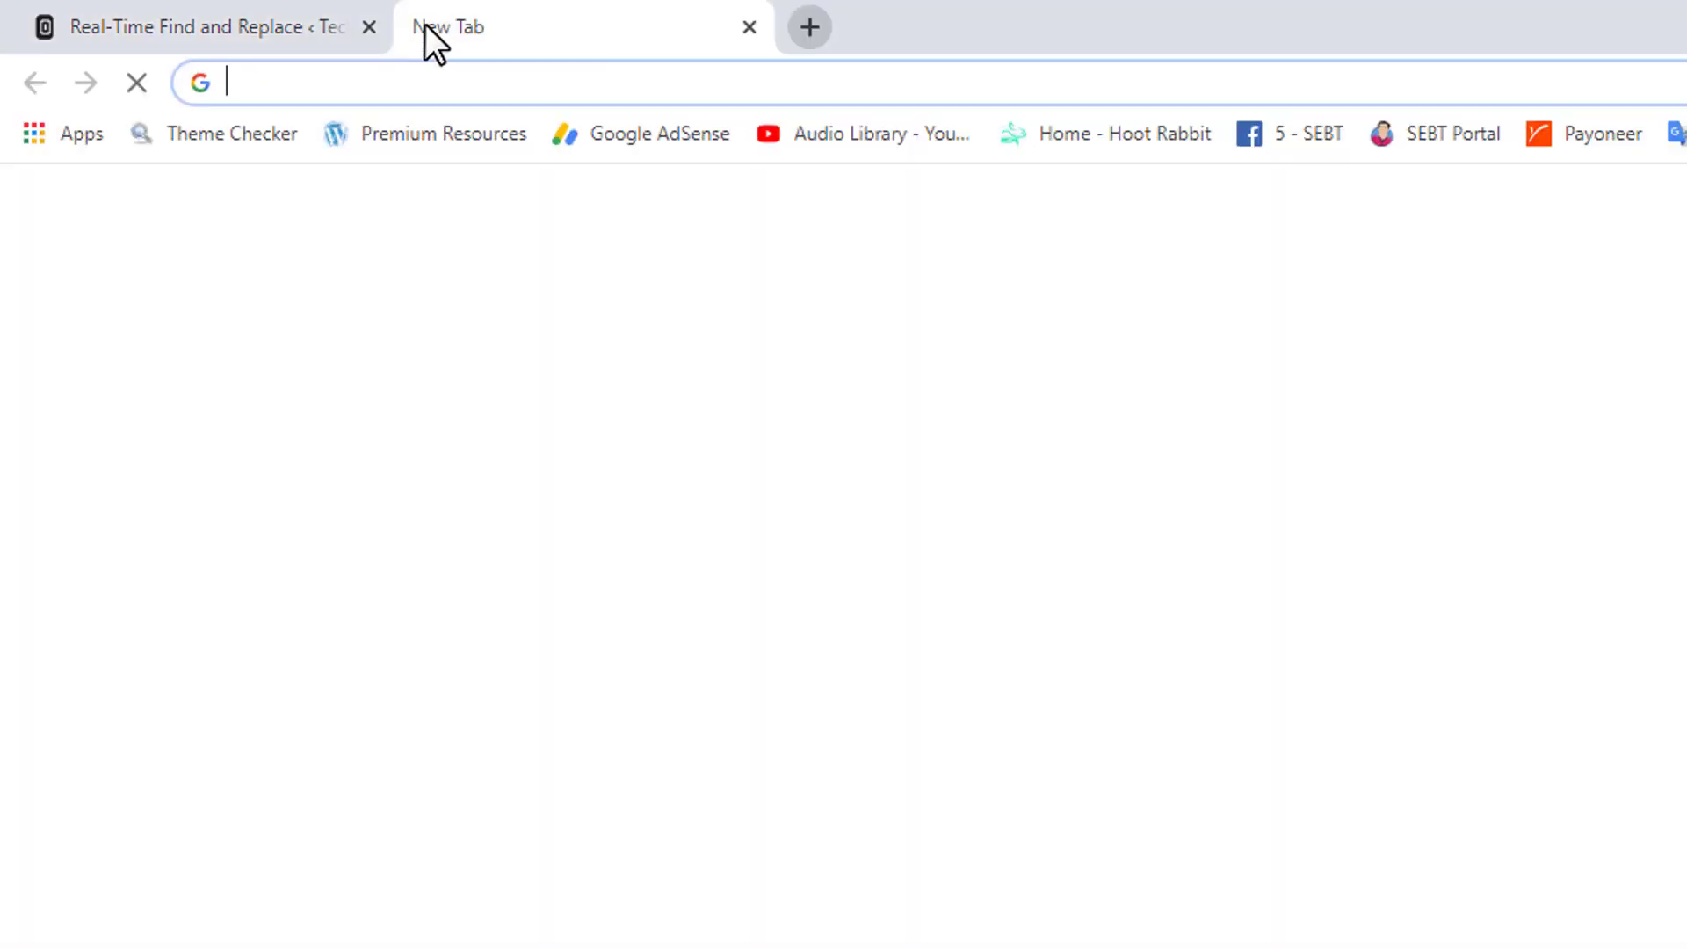
type("te")
key("Return")
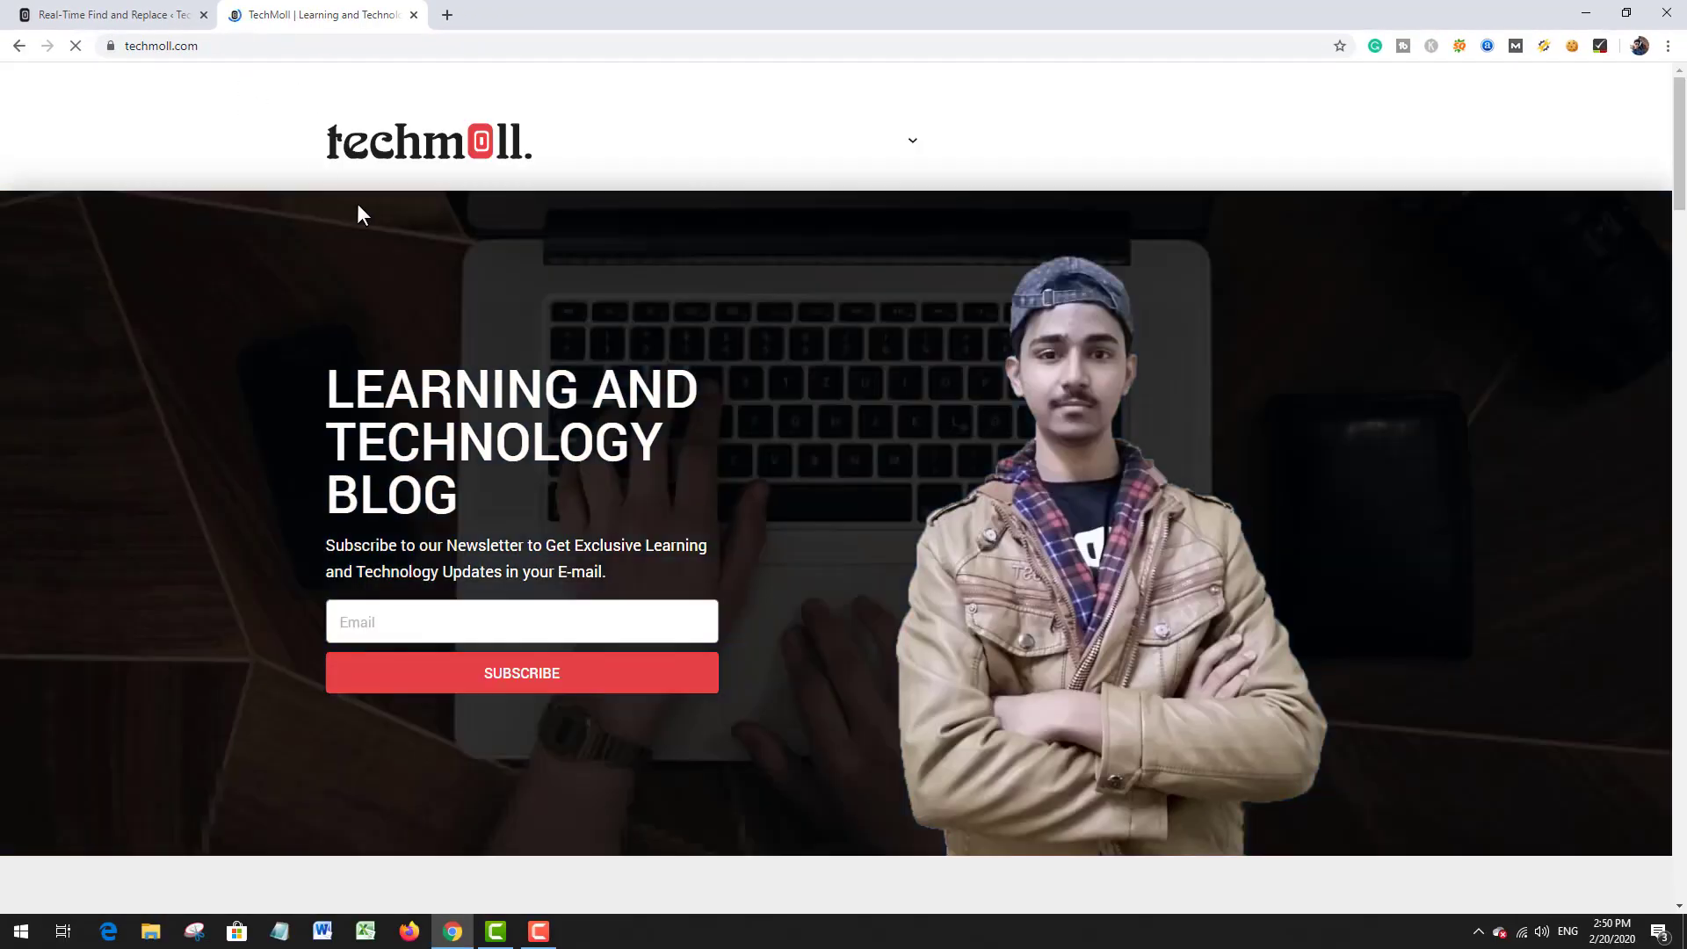
scroll(482, 321, "down", 10)
scroll(489, 323, "down", 20)
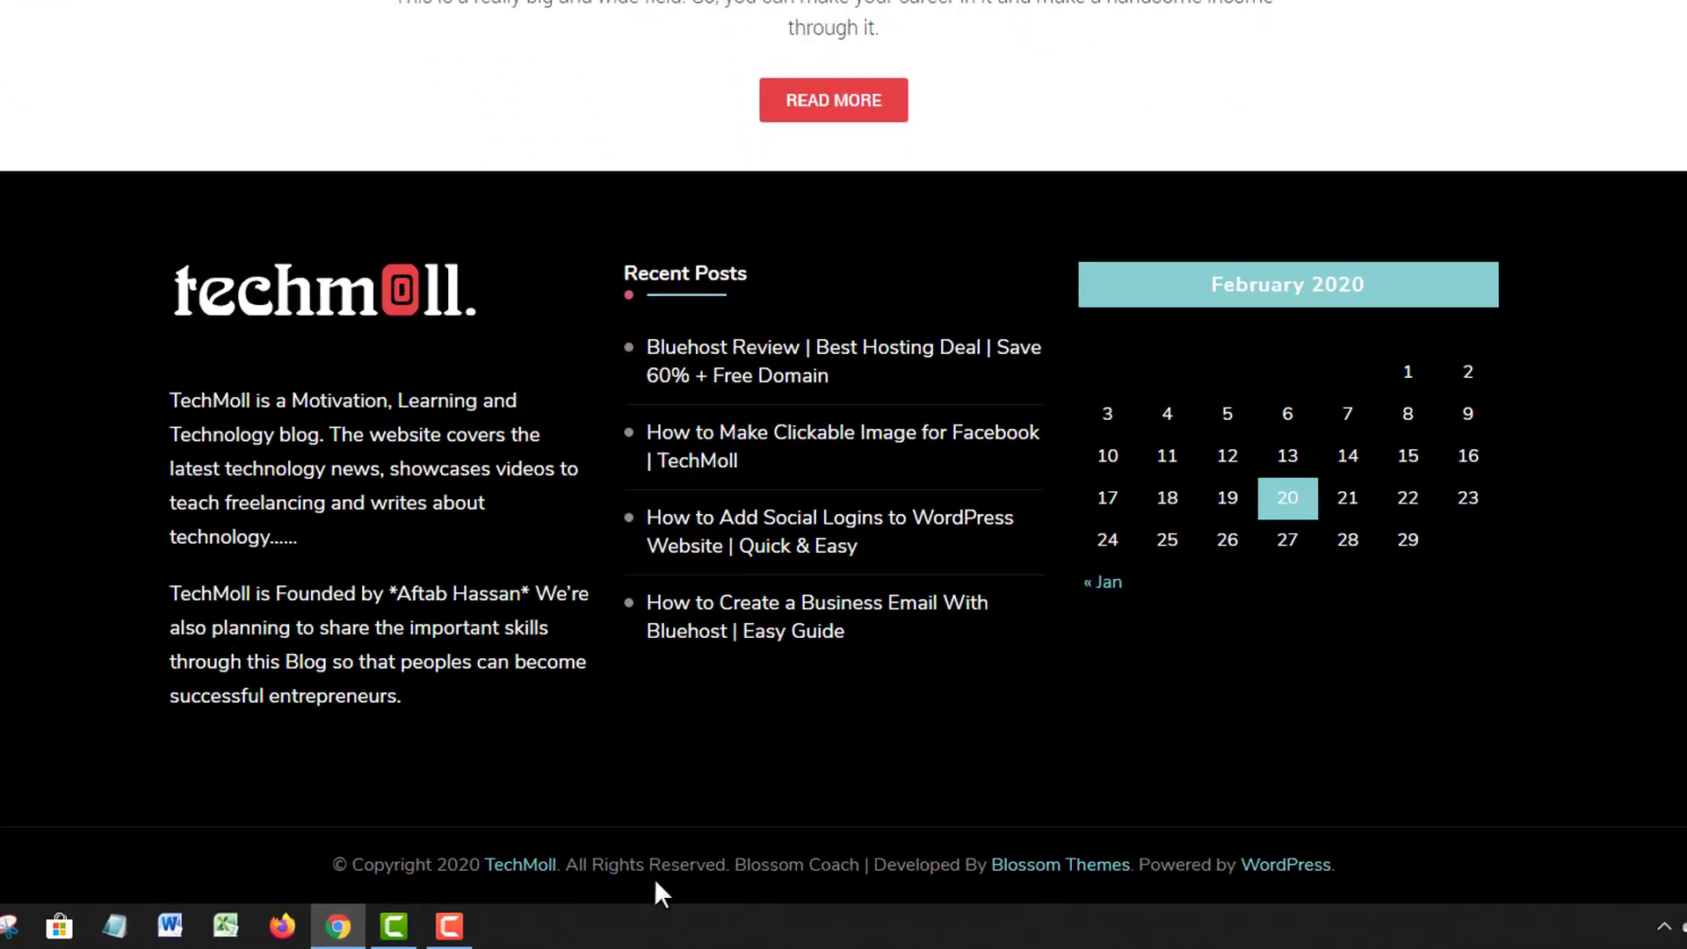
right_click(654, 878)
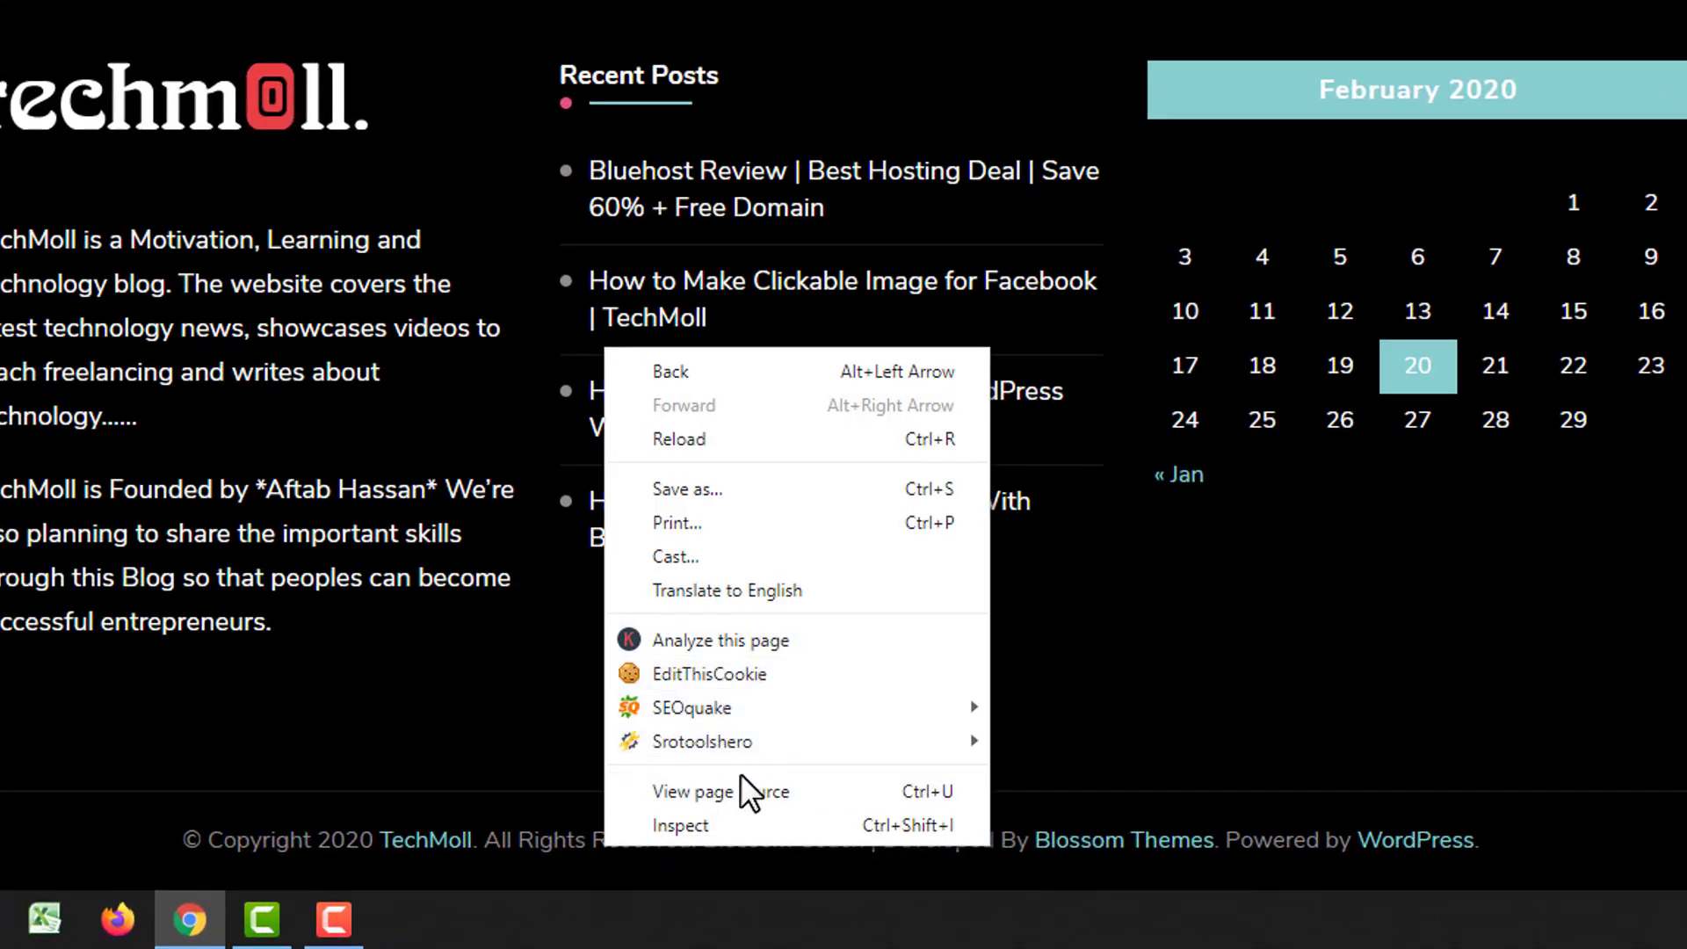
left_click(736, 789)
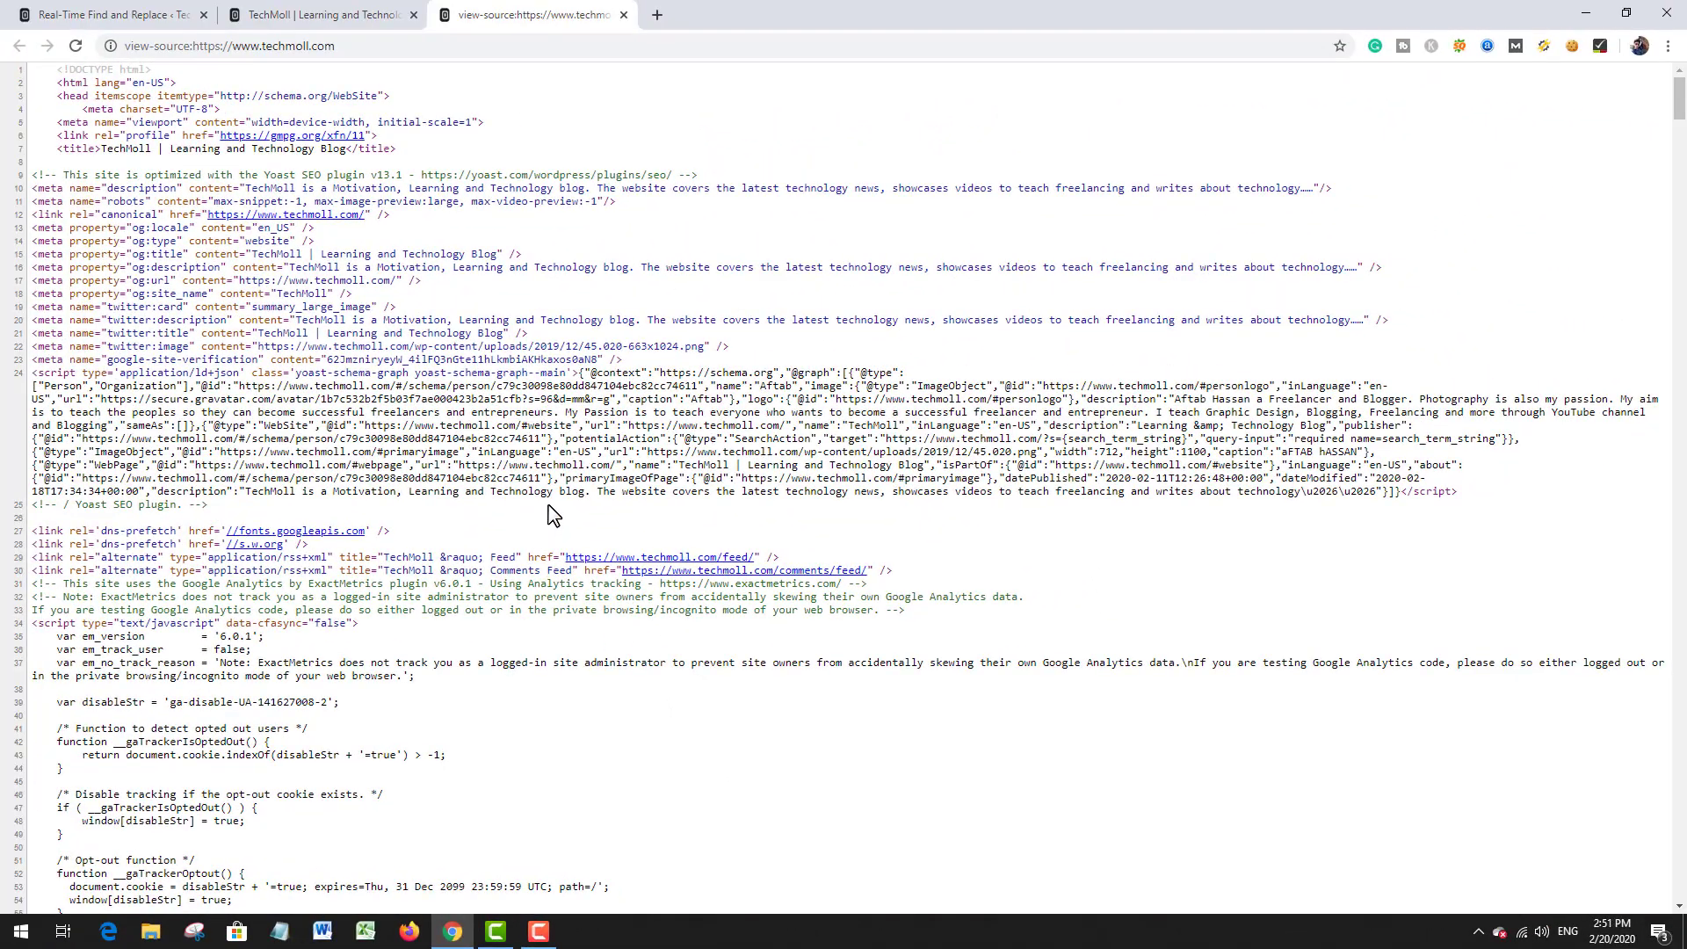
Step: Search the homepage's source code for "copy" to locate the footer copyright markup
scroll(550, 497, "down", 4)
scroll(550, 497, "up", 4)
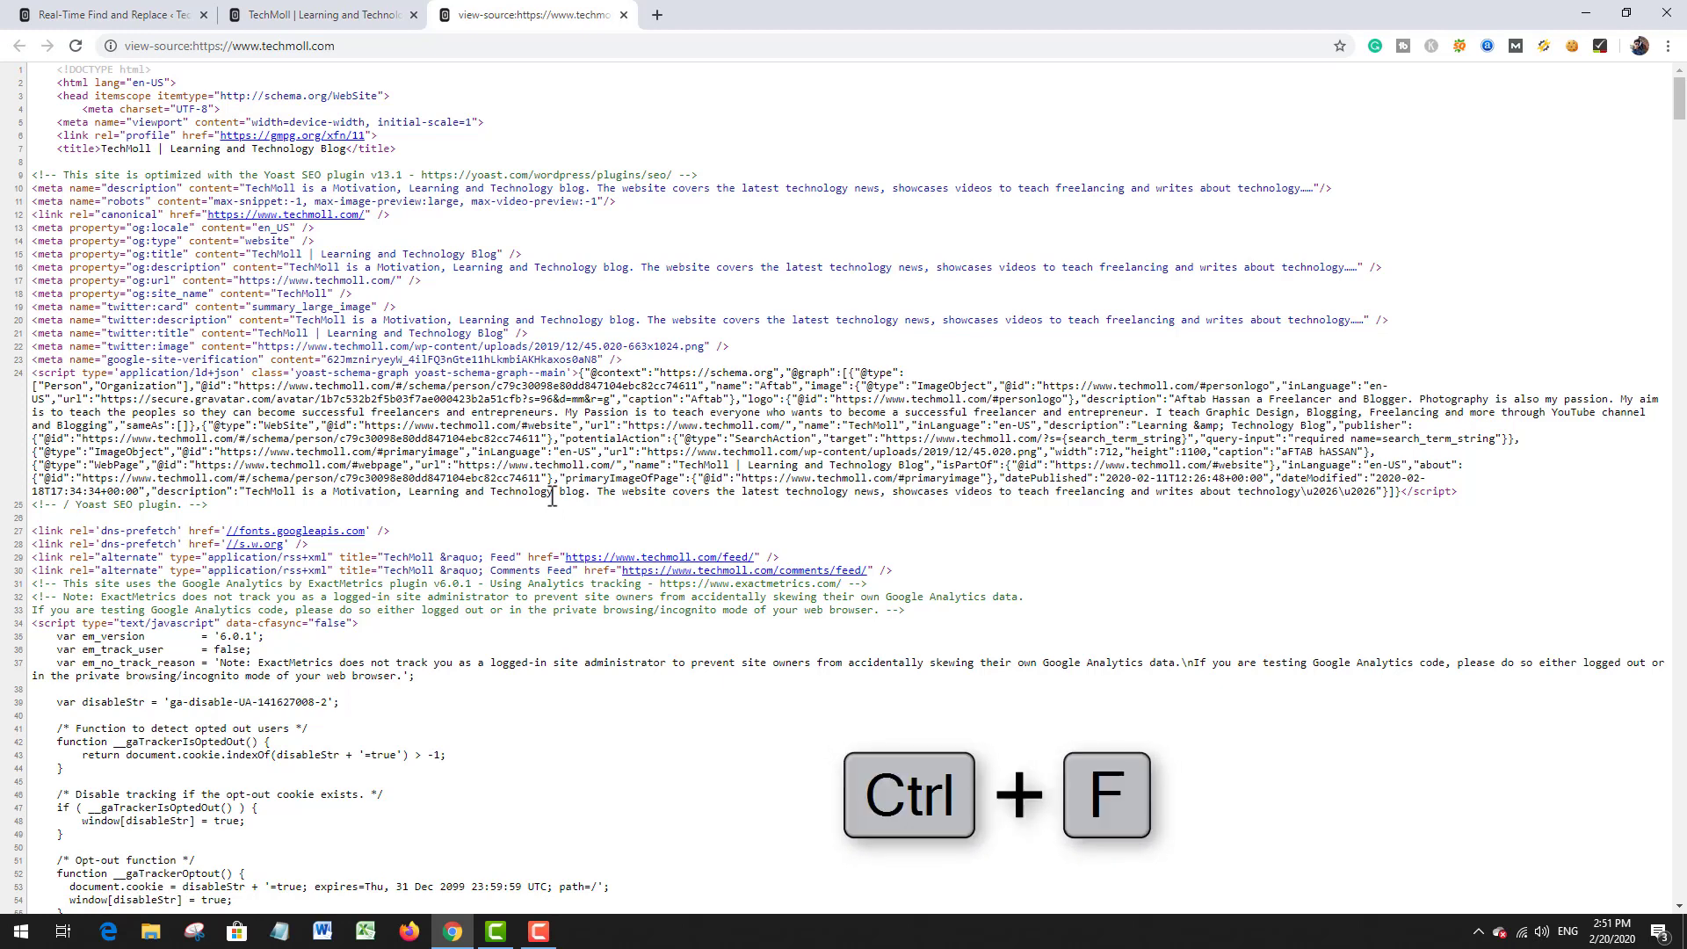
key("ctrl+f")
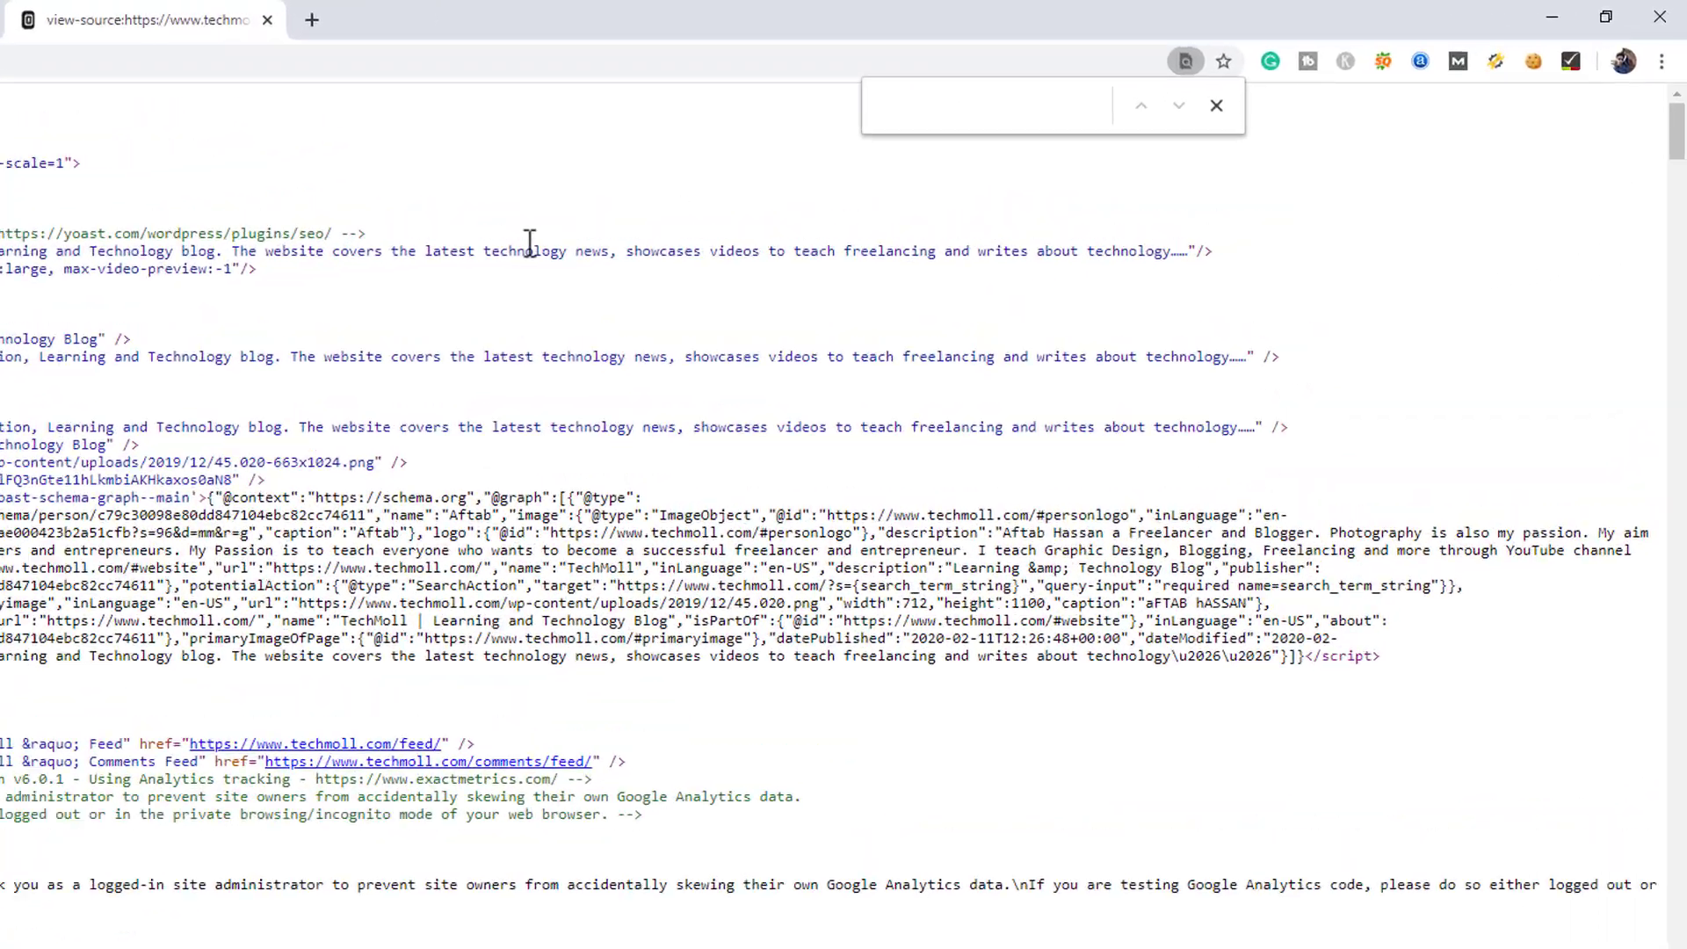
type("copy")
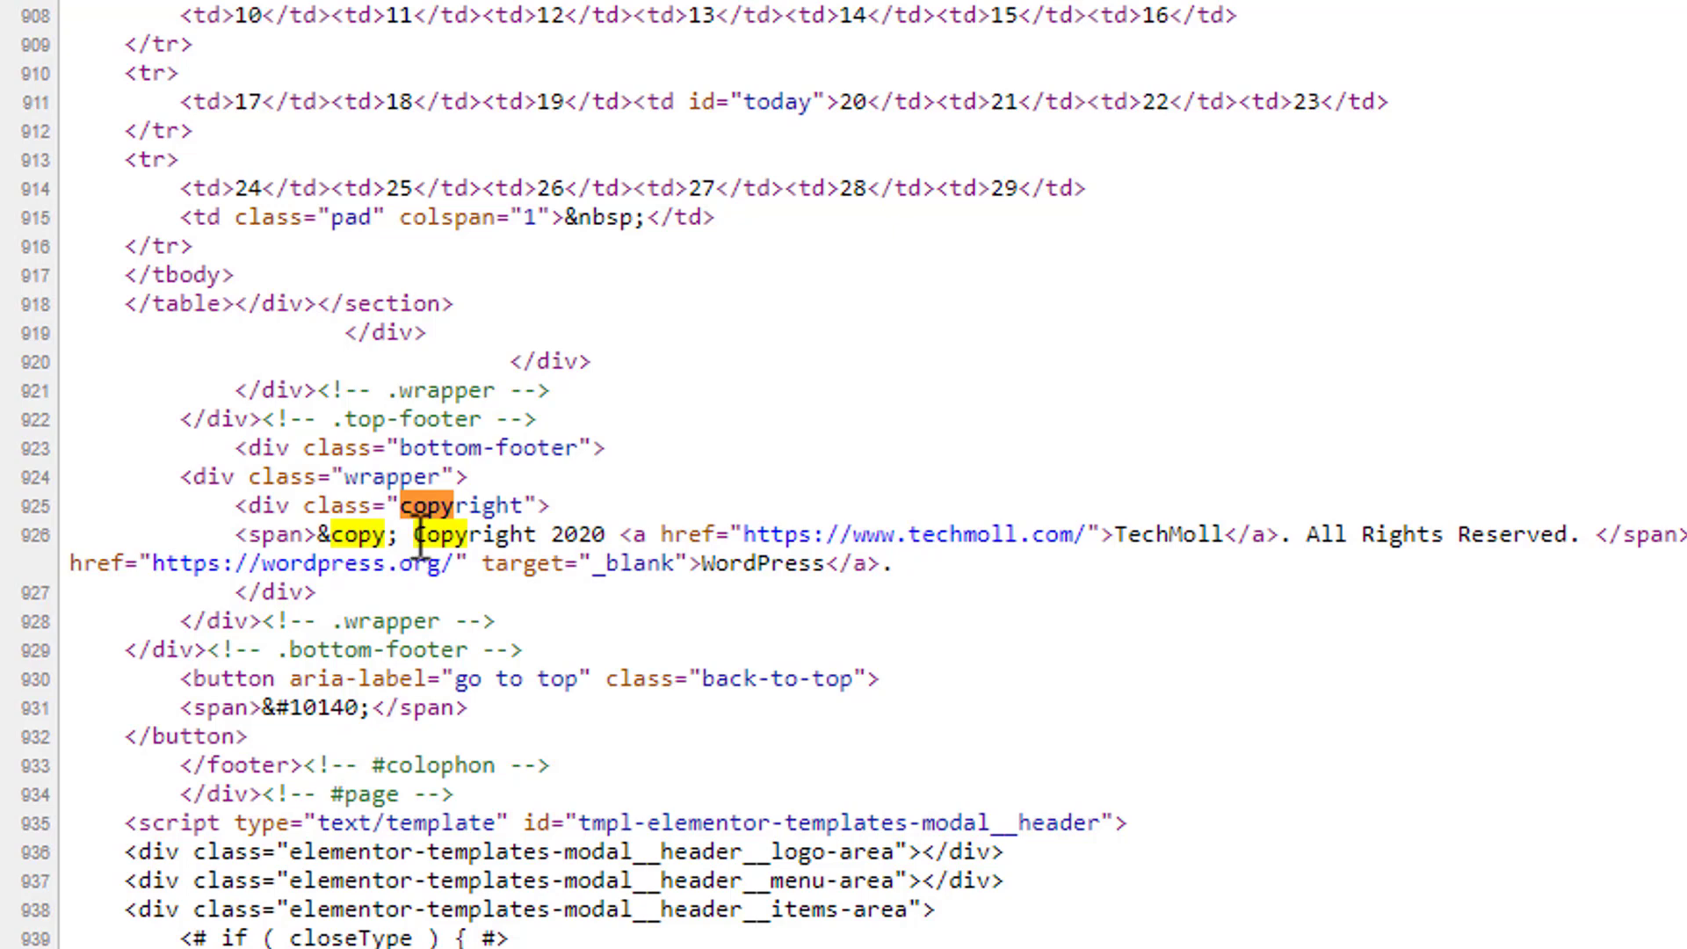
Step: Copy the footer credit code from "Copyright 2020" through the end of the WordPress link in the page source
left_click_drag(415, 535, 450, 516)
left_click(474, 528)
left_click_drag(414, 536, 905, 573)
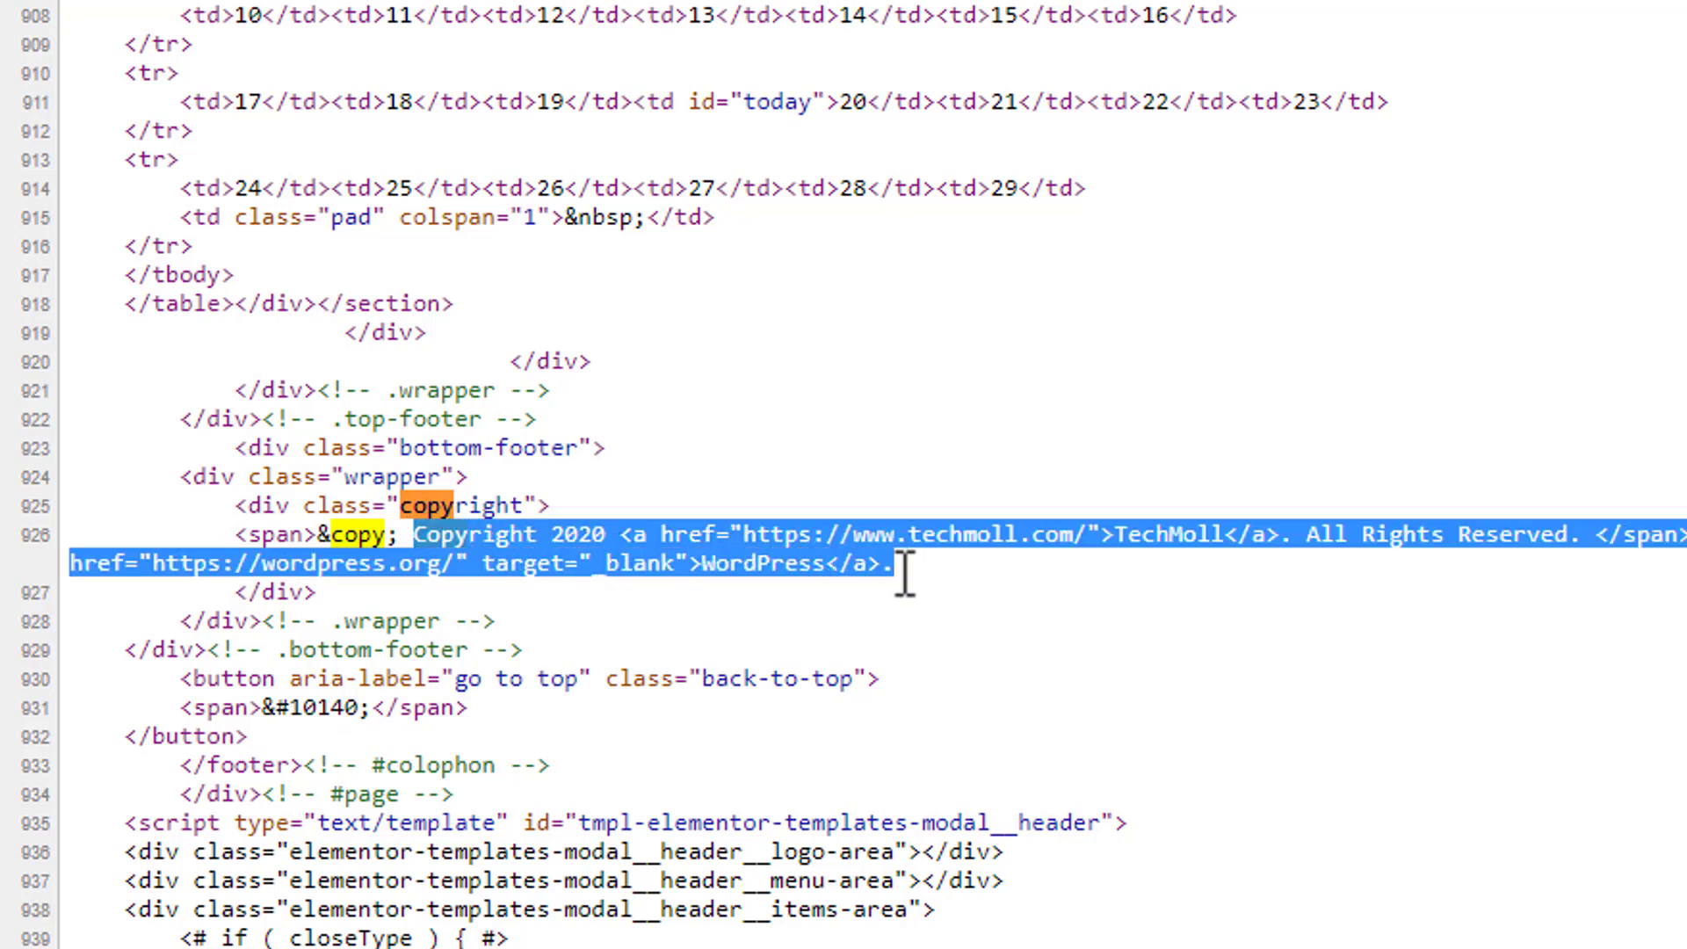
right_click(849, 553)
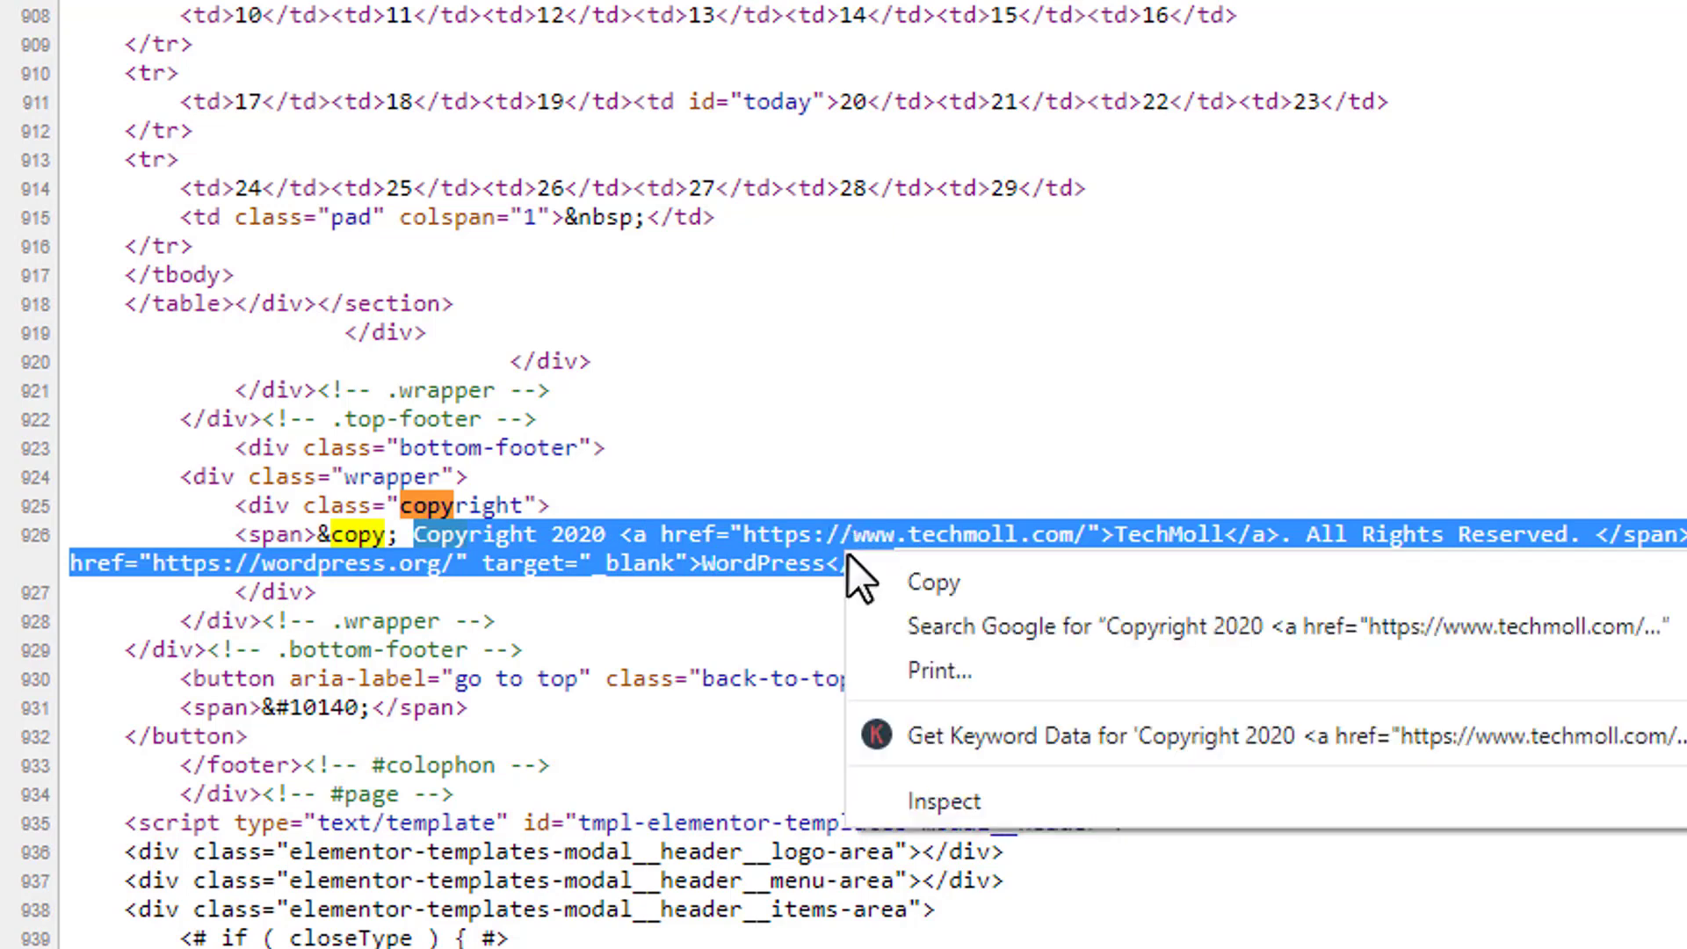
left_click(991, 583)
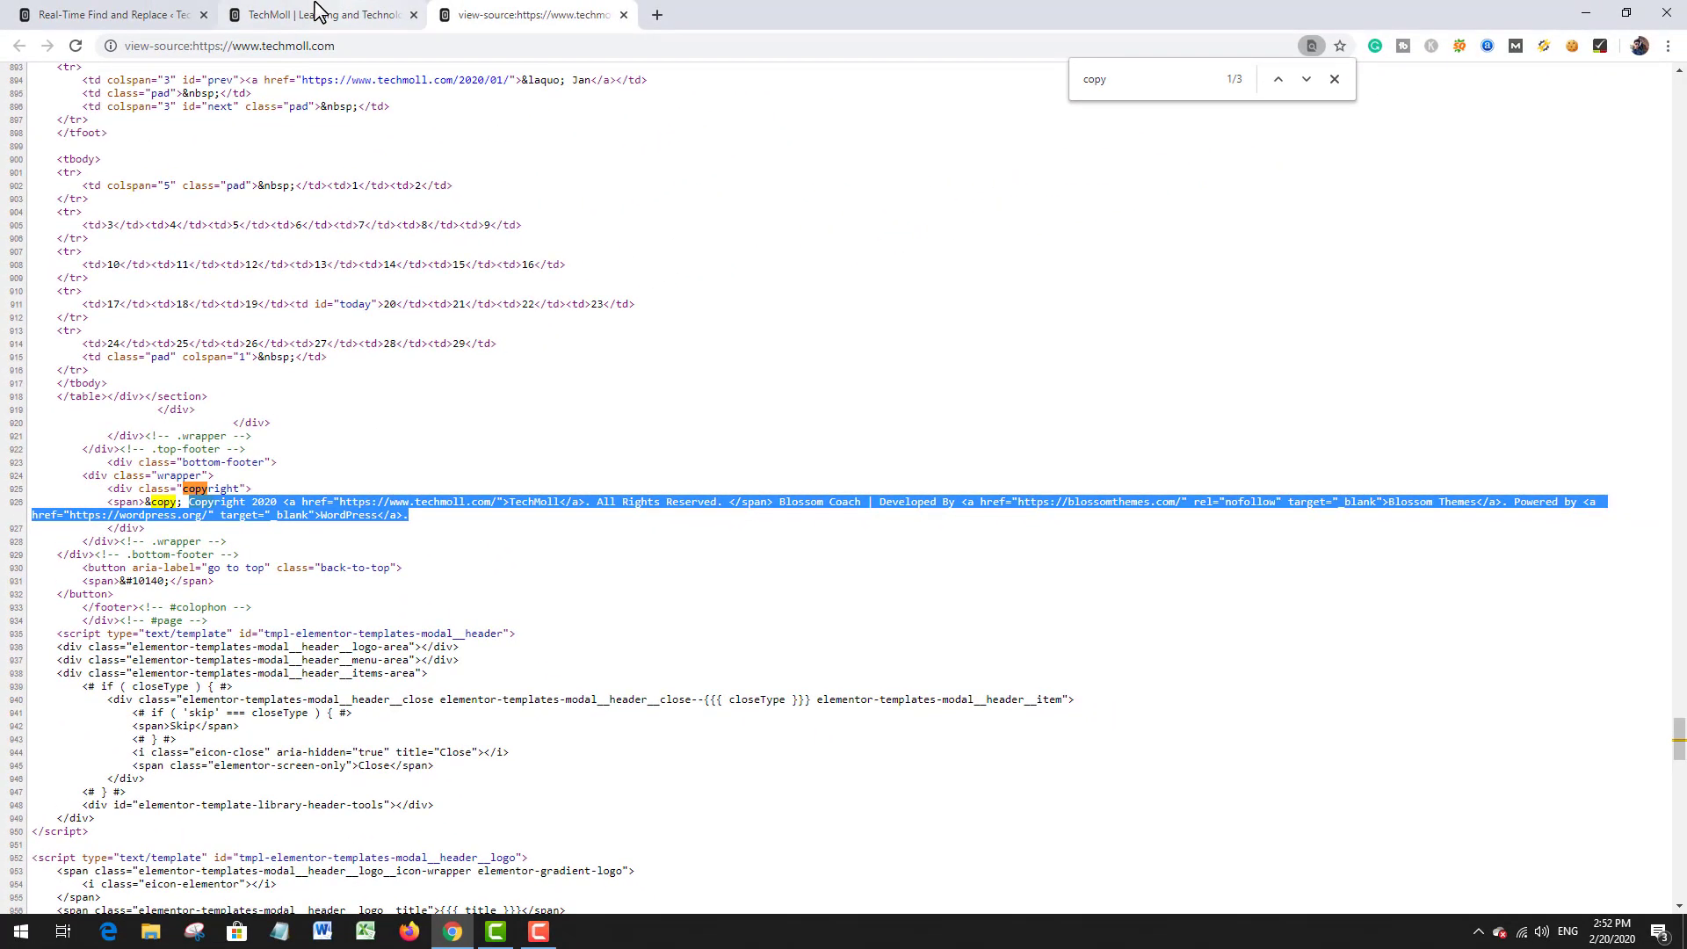
Step: Paste the copied footer credit code into the Find field of the empty find-and-replace case
left_click(350, 16)
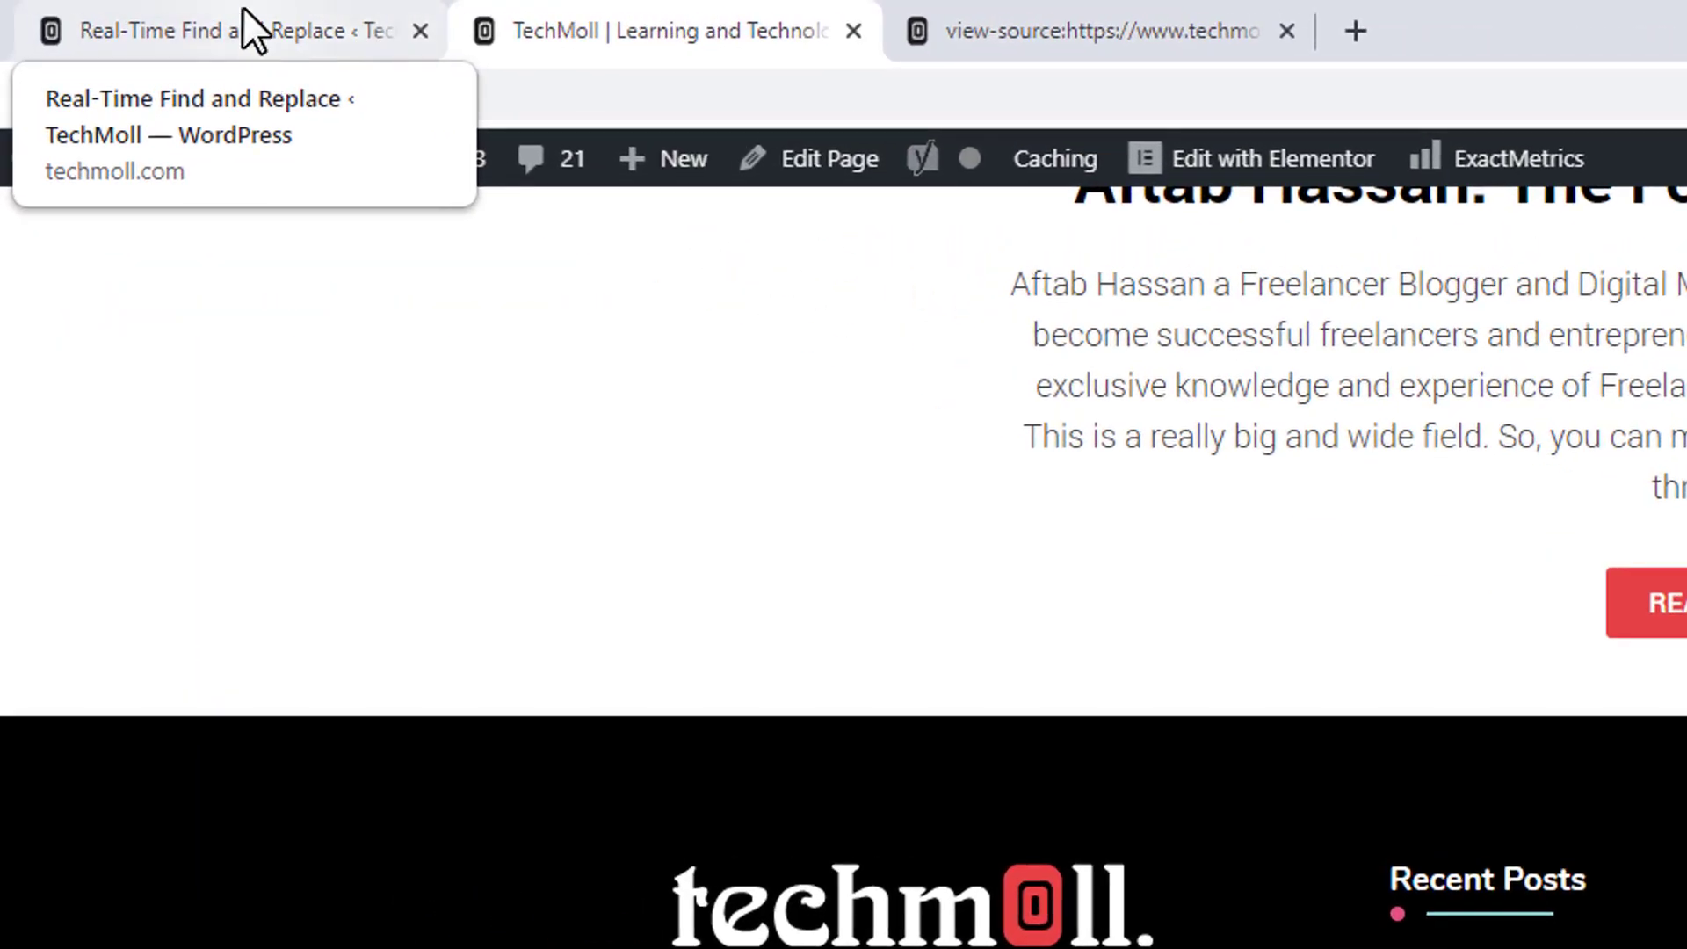
left_click(244, 11)
scroll(584, 332, "down", 3)
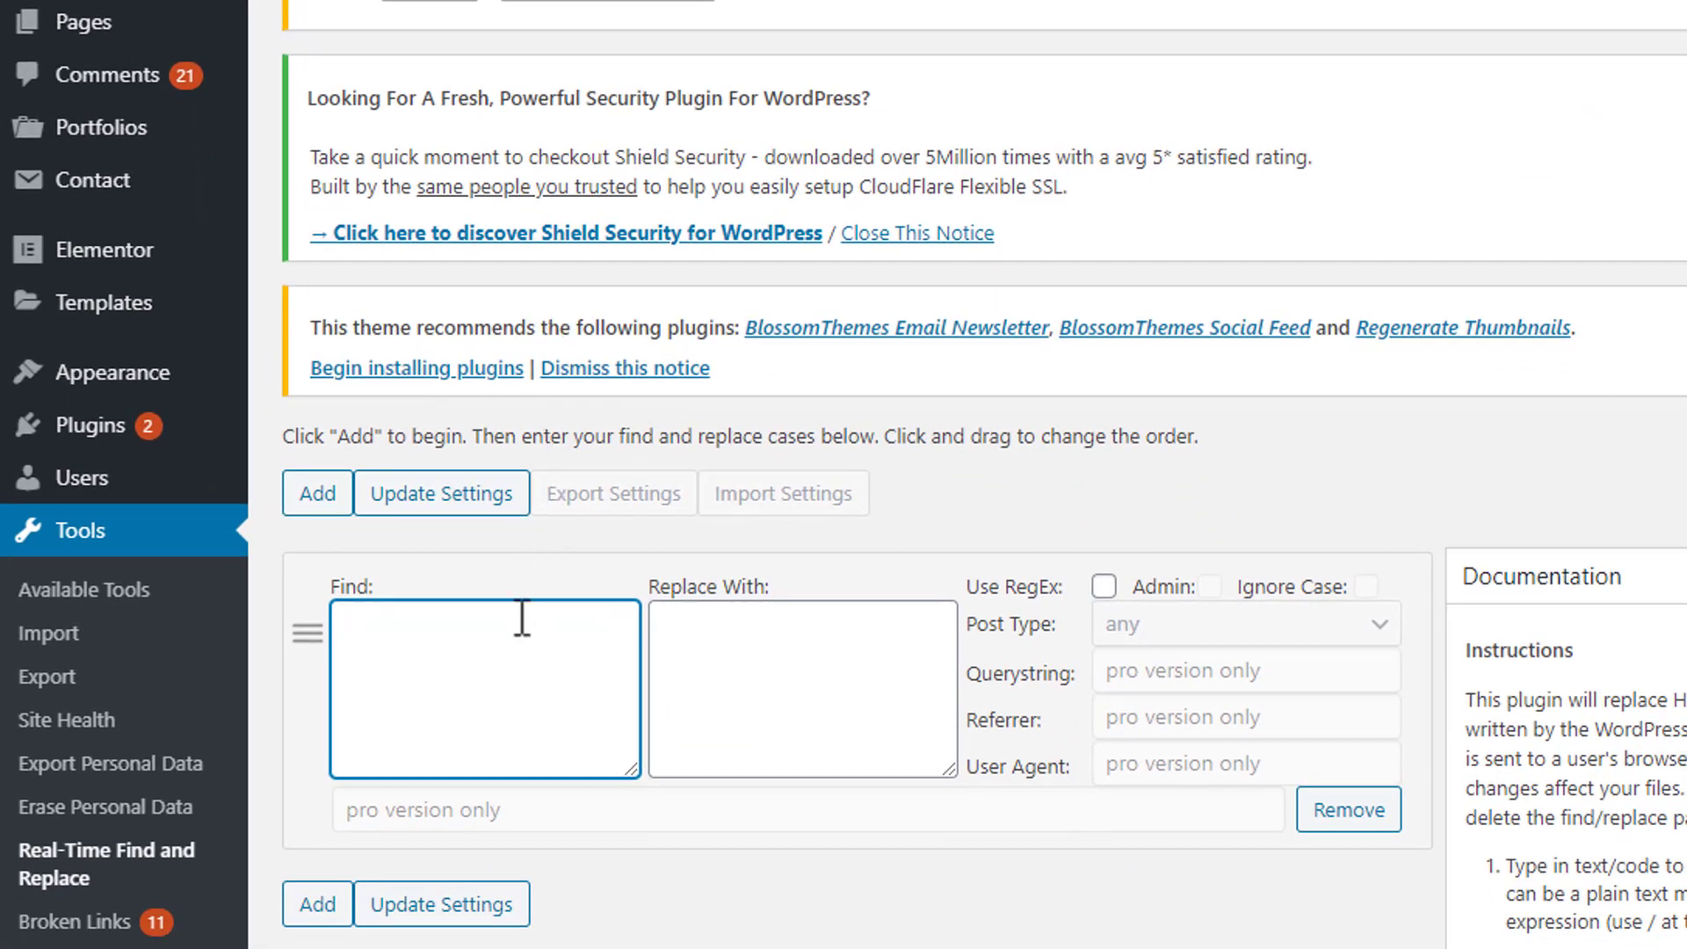
right_click(391, 627)
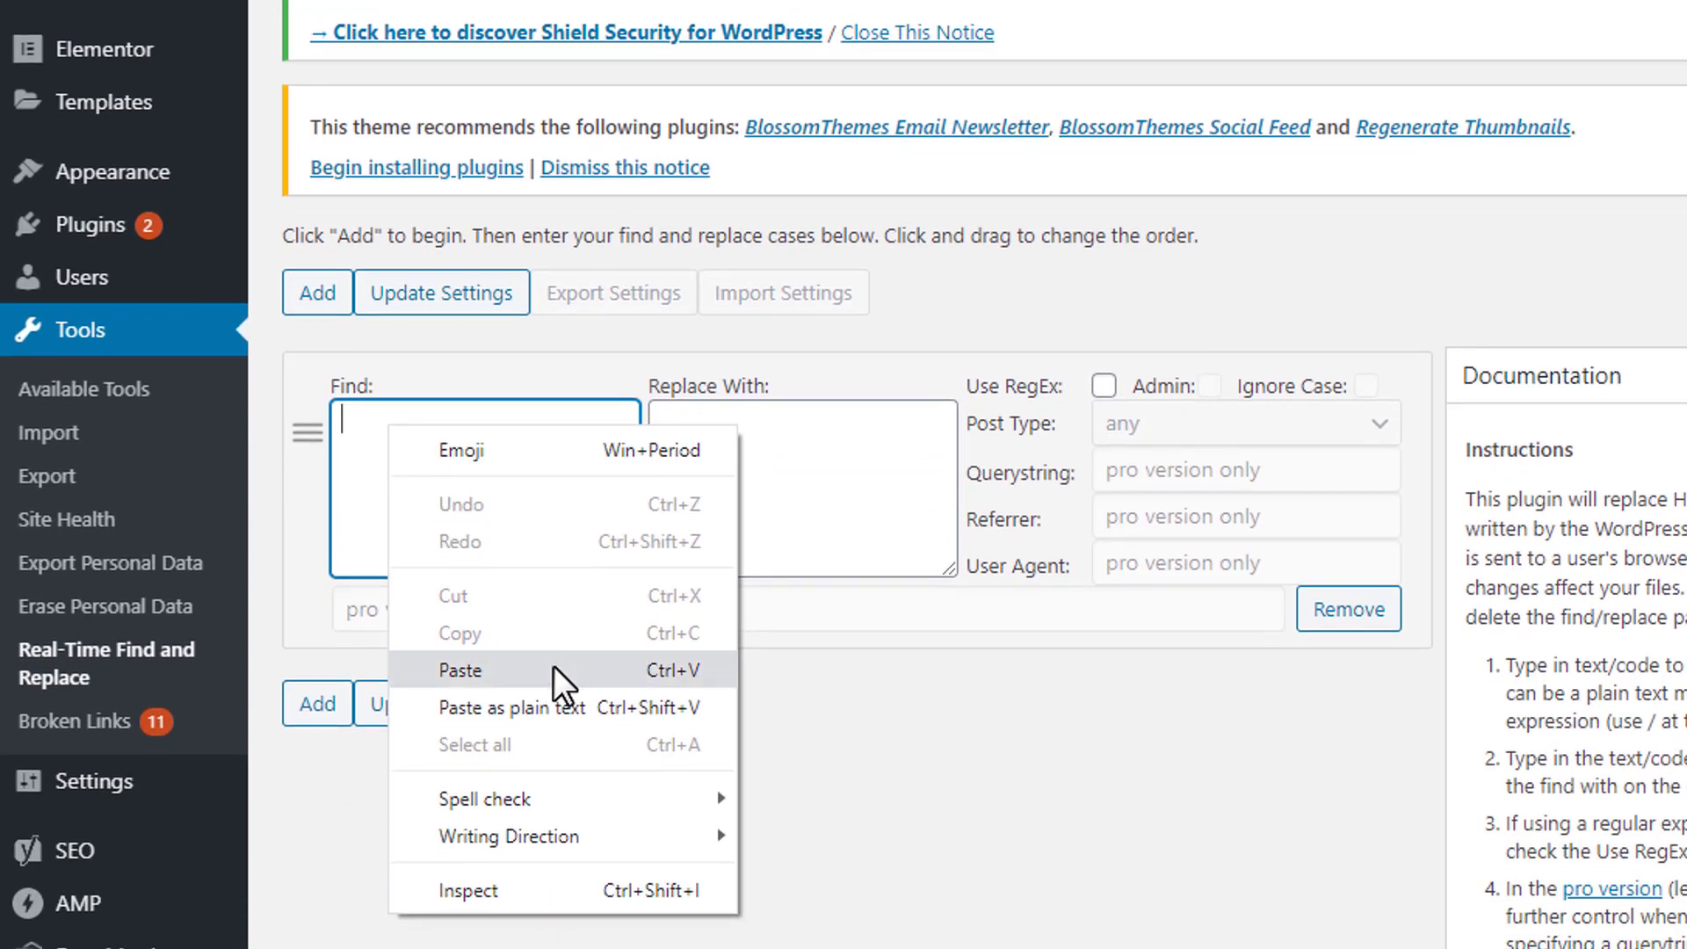
left_click(554, 667)
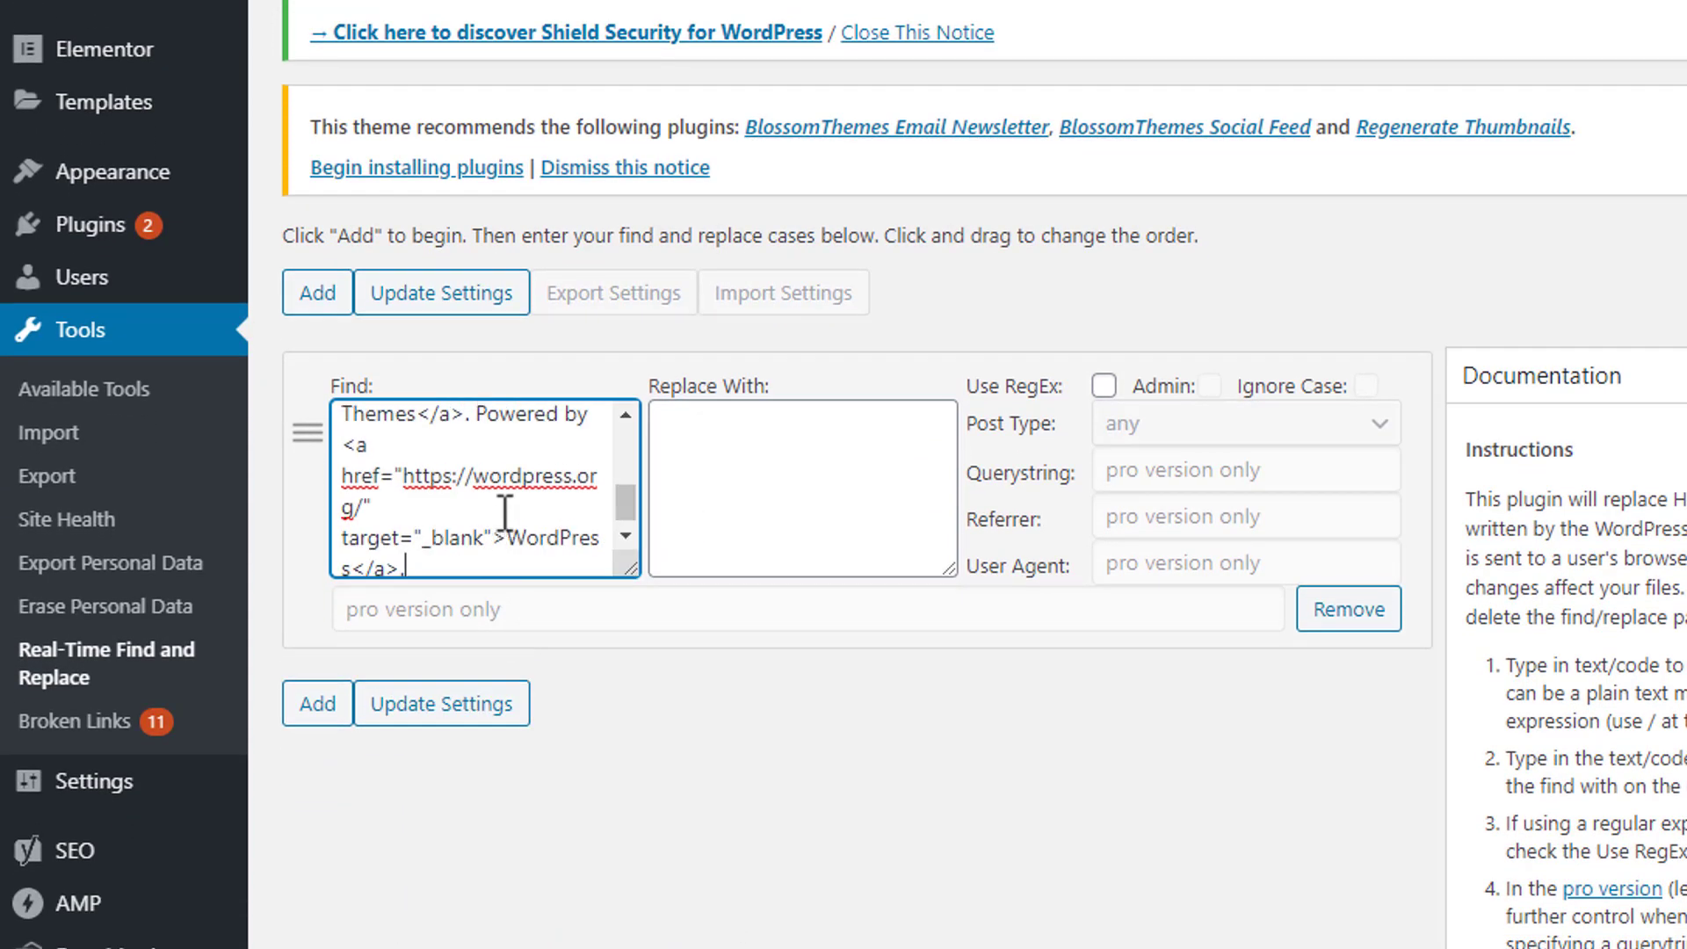
scroll(505, 515, "up", 3)
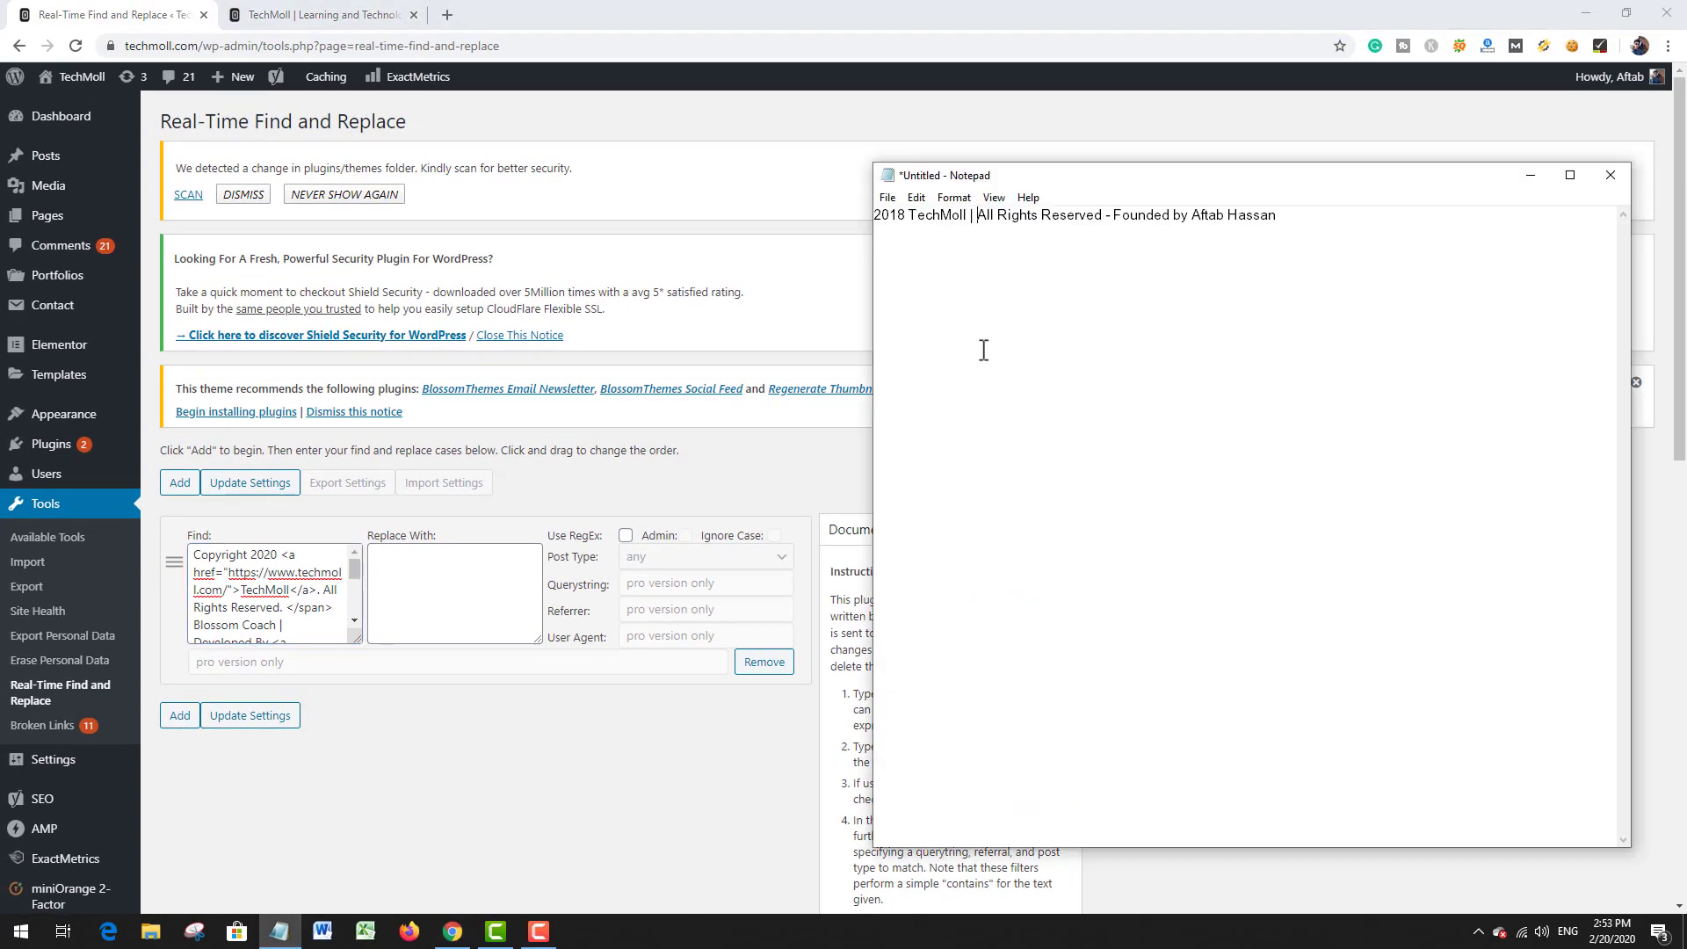
Step: Copy the whole "2018 TechMoll | All Rights Reserved" credit line from the Notepad note and close Notepad without saving
left_click(980, 218)
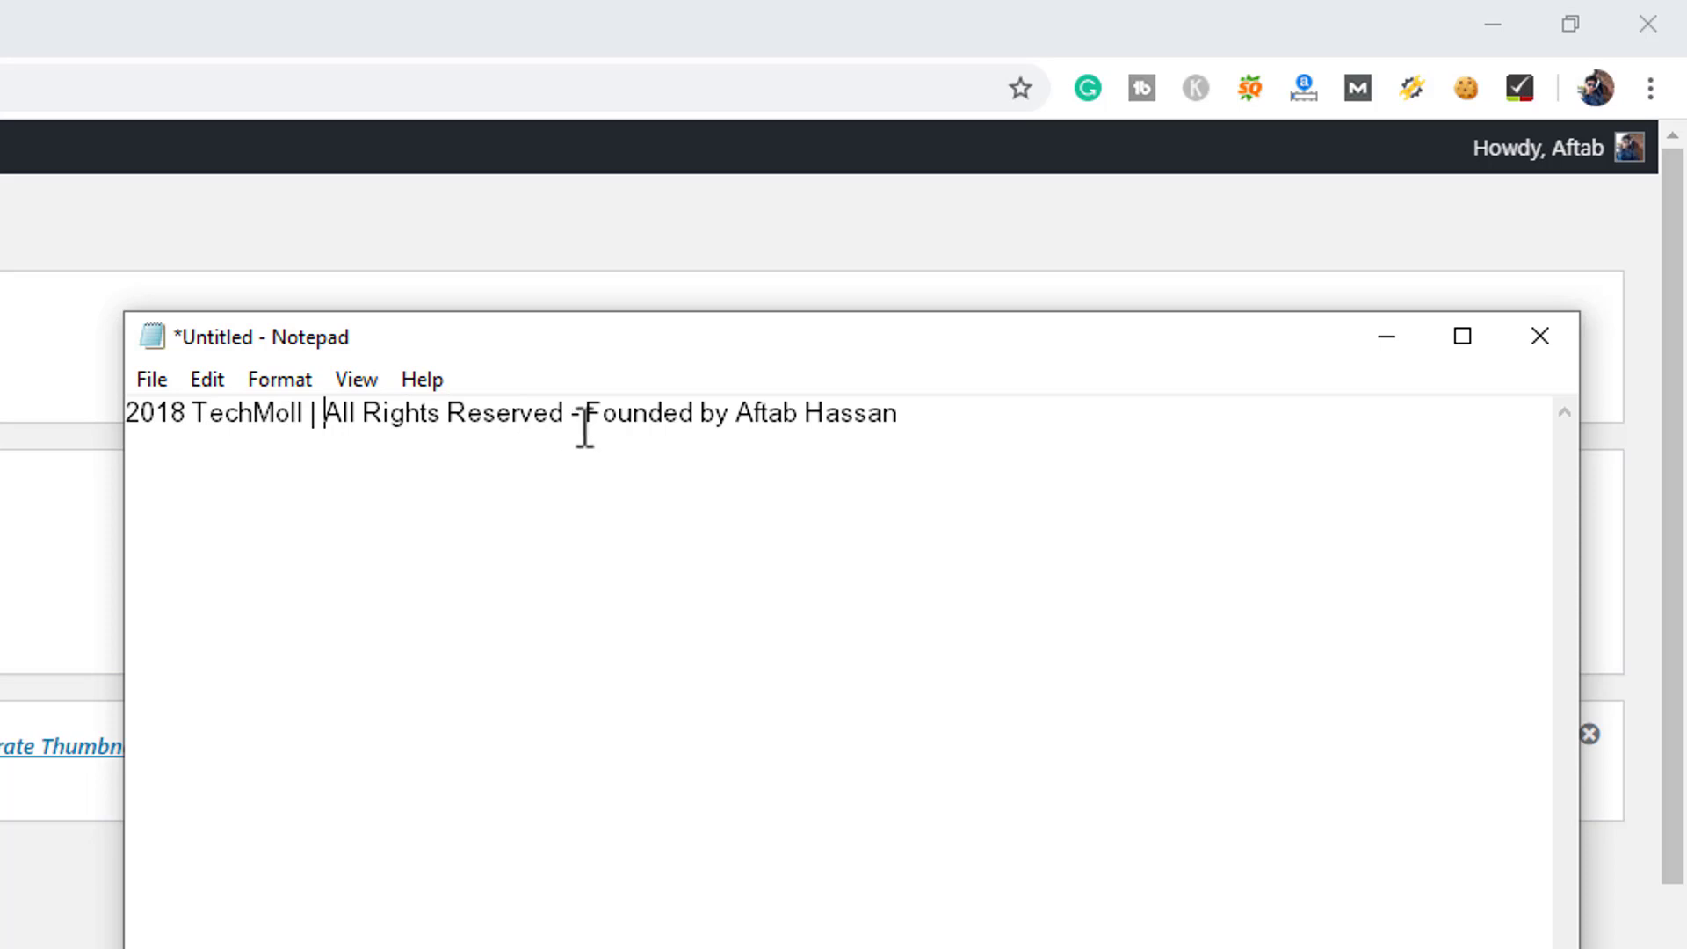
left_click(914, 415)
left_click_drag(931, 418, 128, 440)
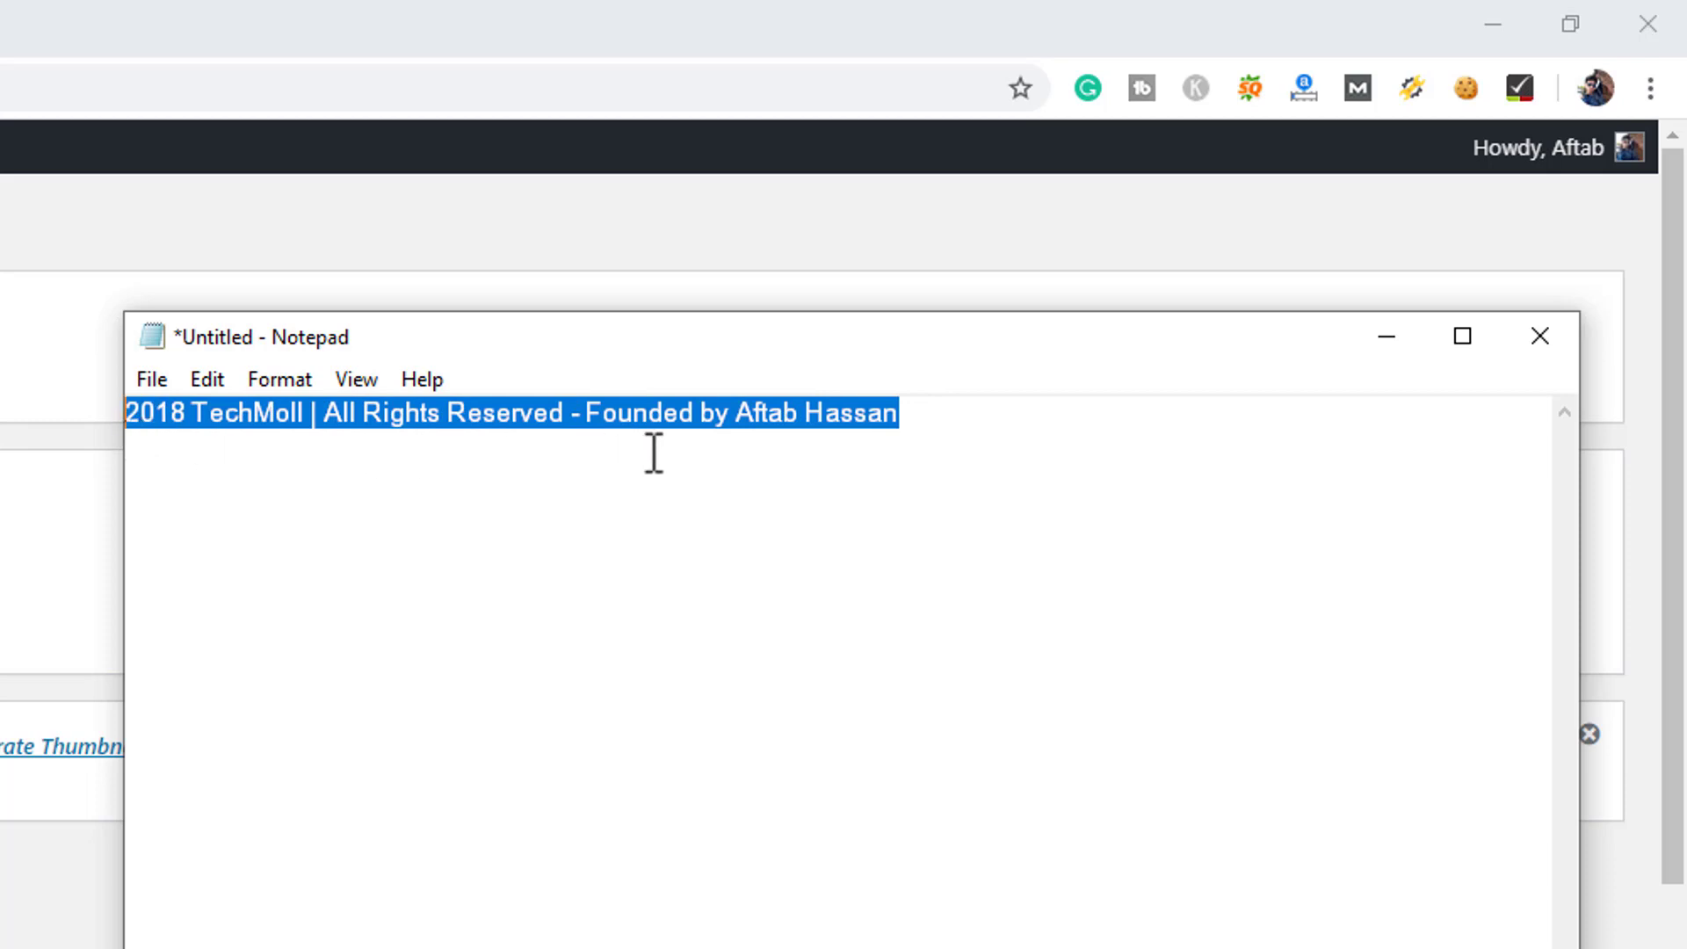
right_click(741, 431)
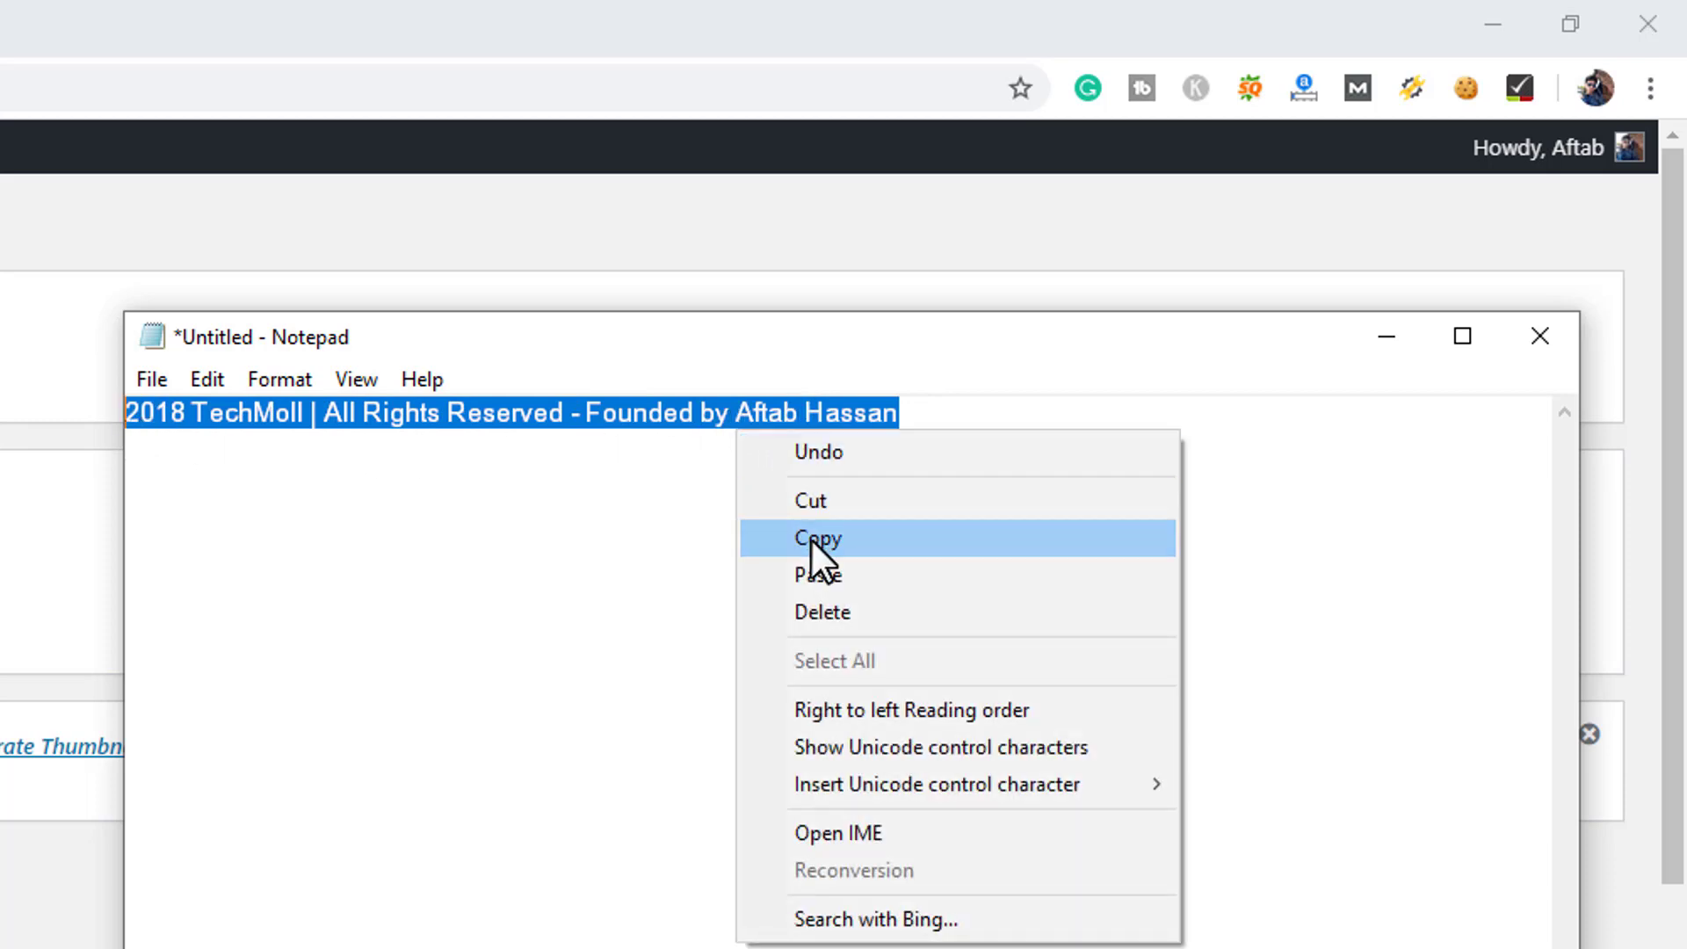
left_click(816, 537)
left_click(1543, 351)
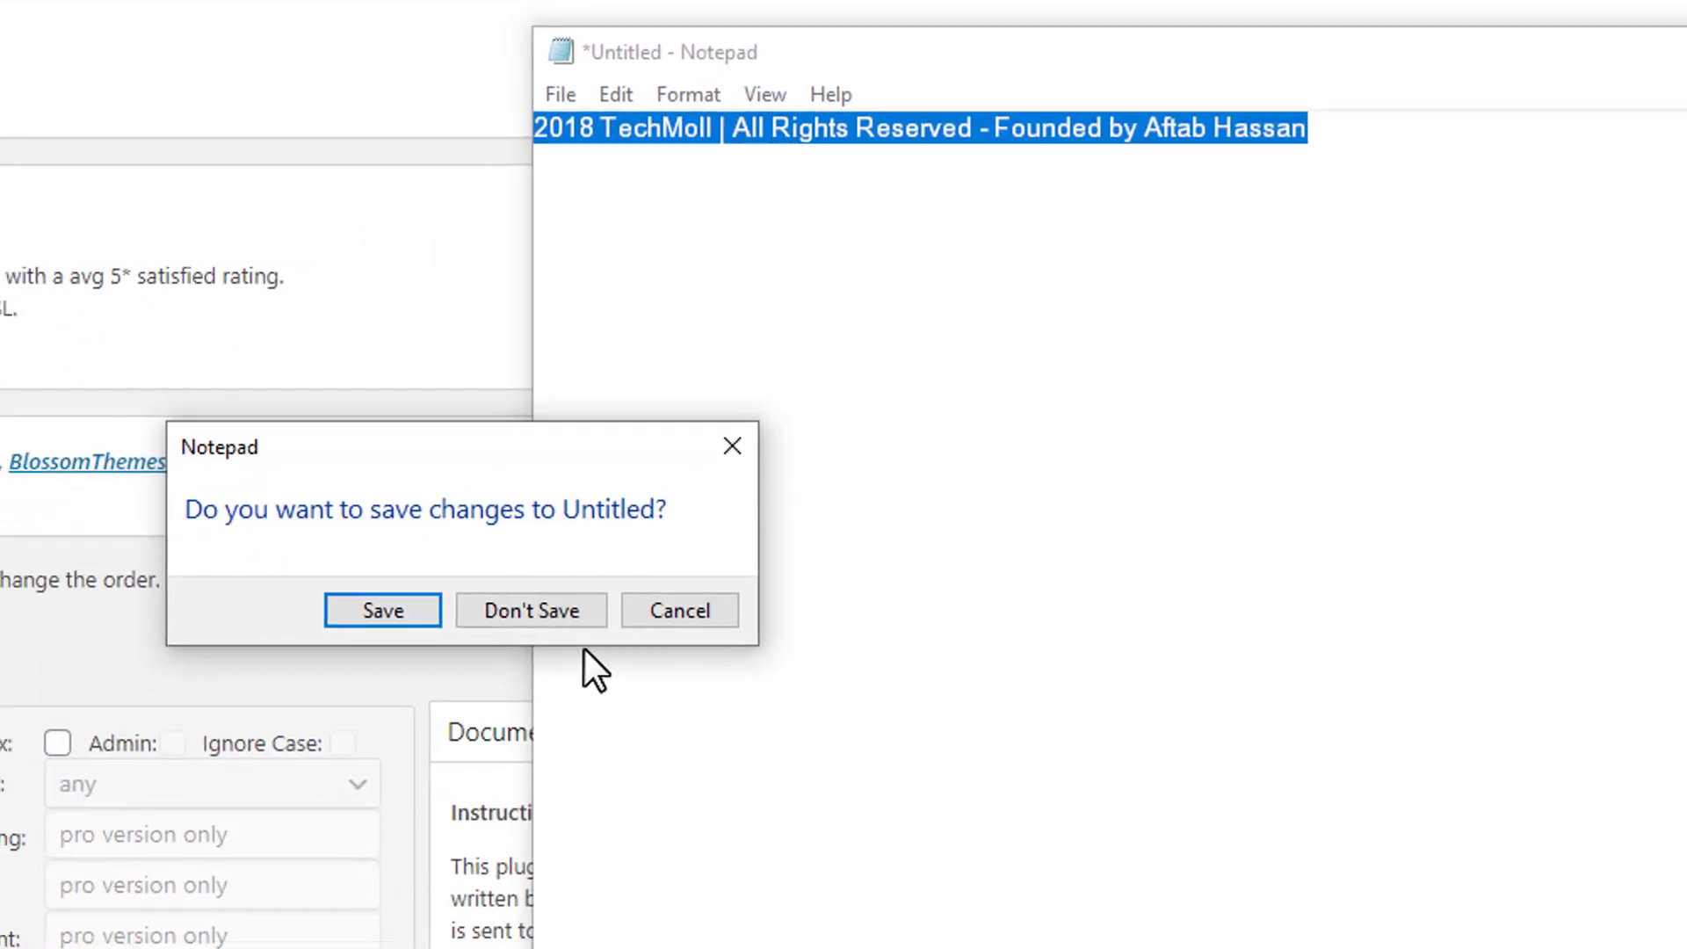
left_click(214, 821)
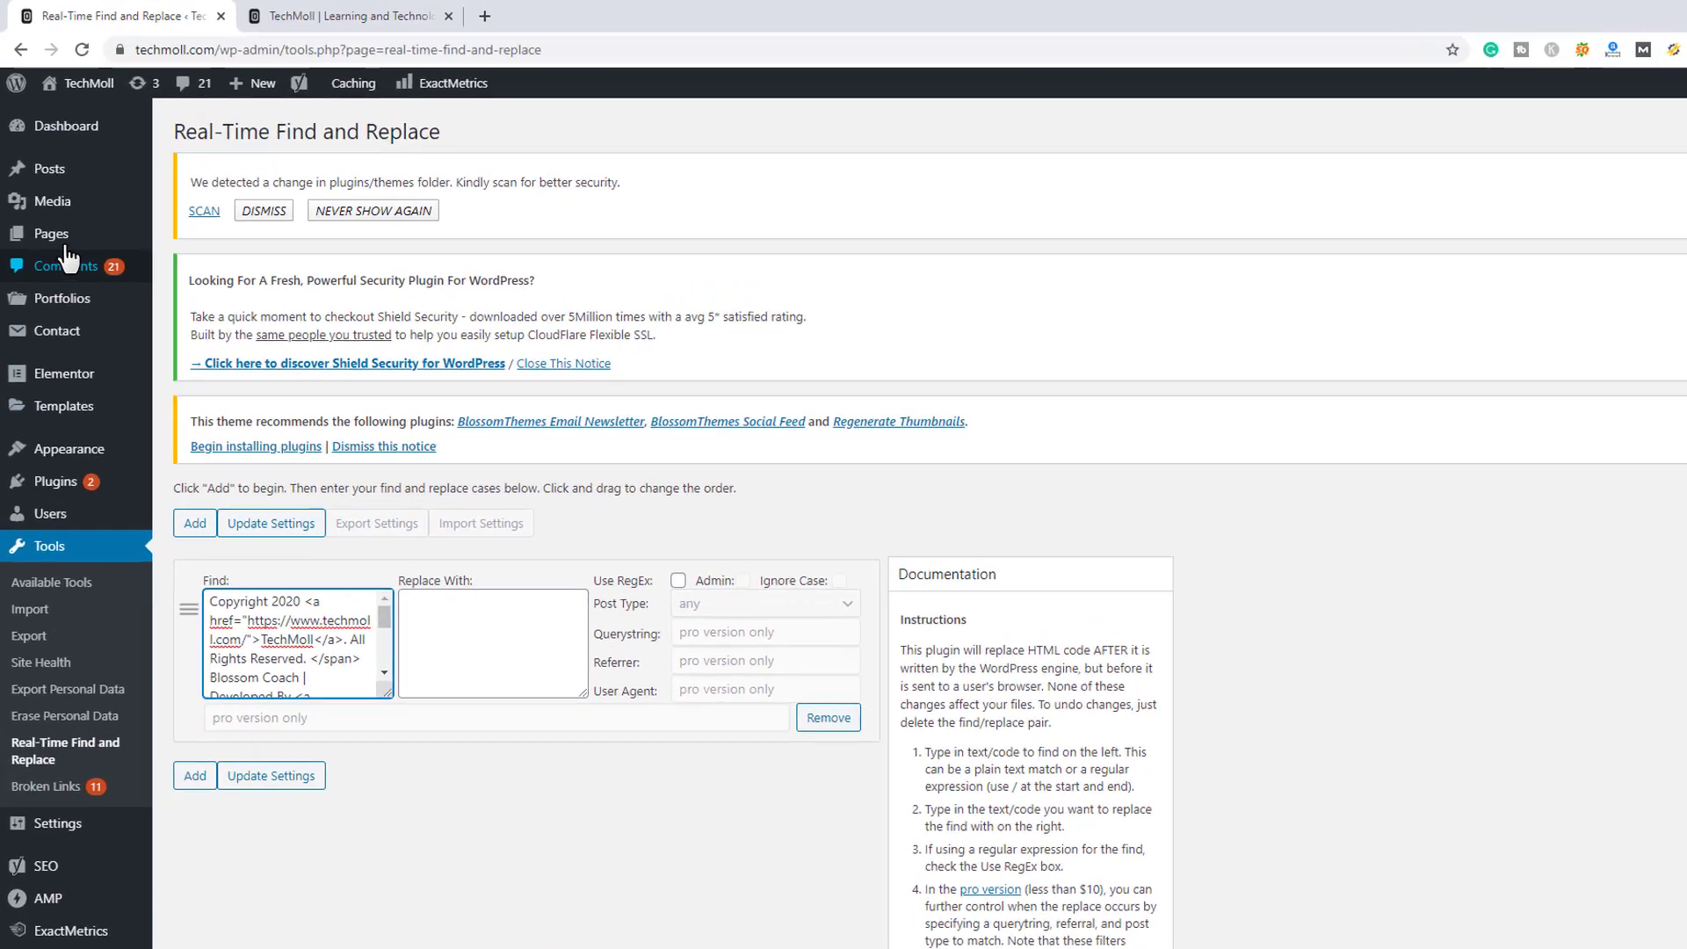
Step: Open the Add New Page editor in a new browser tab and paste the copied credit line into the page content
mouse_move(158, 367)
middle_click(290, 430)
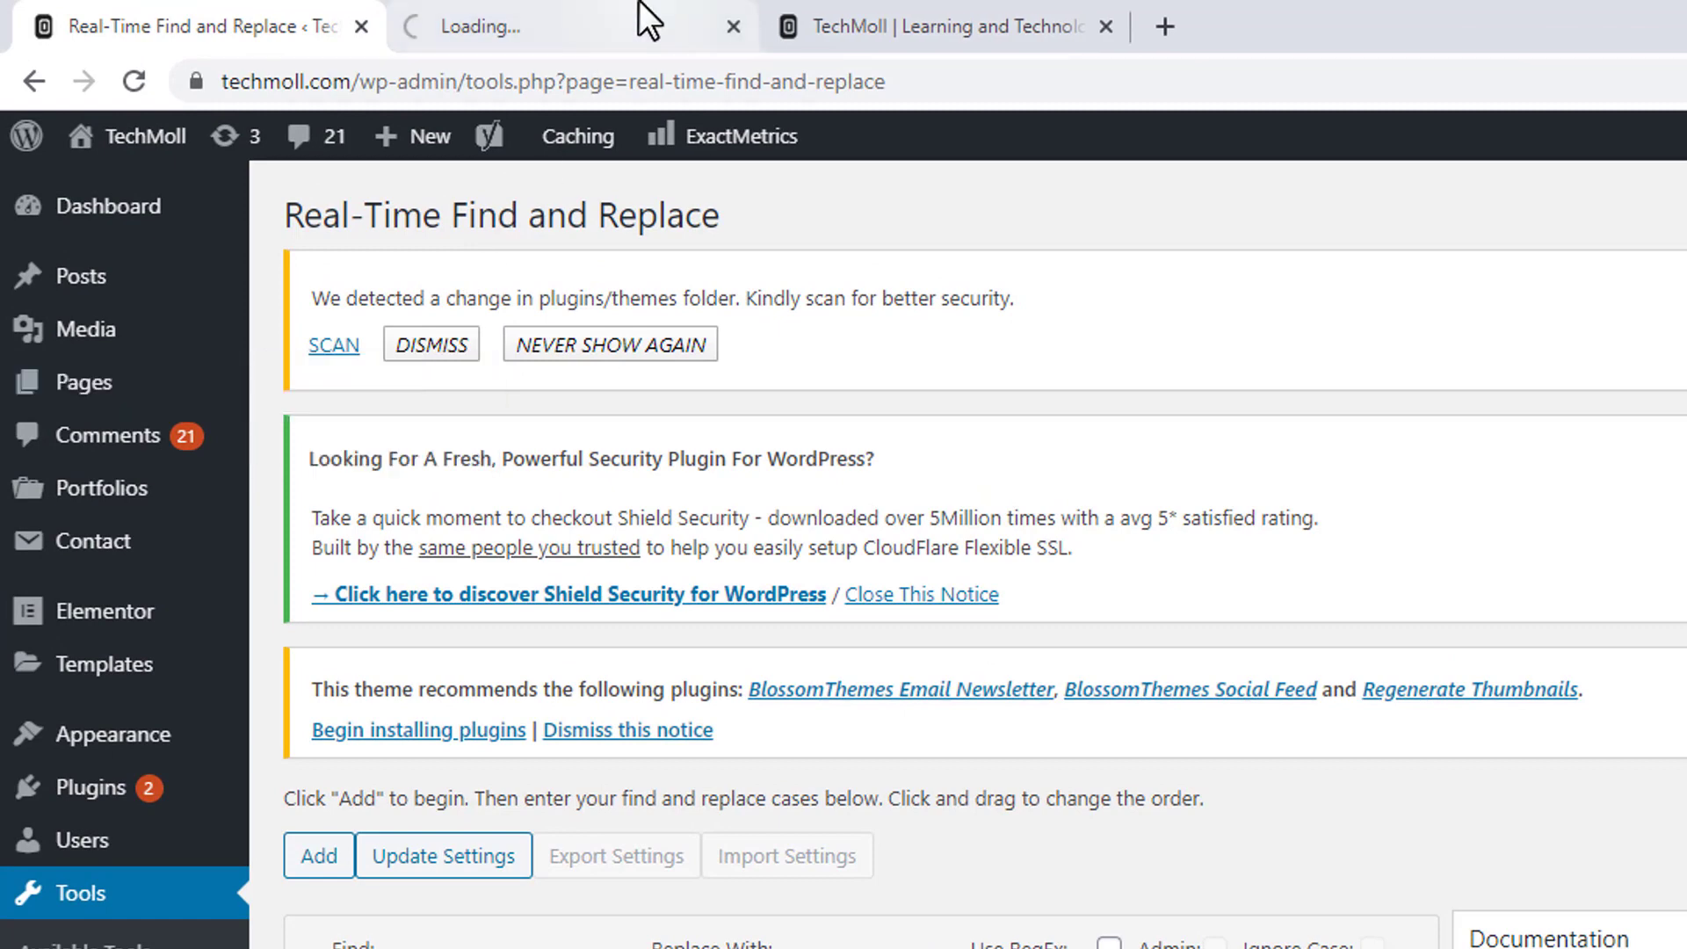
left_click(640, 13)
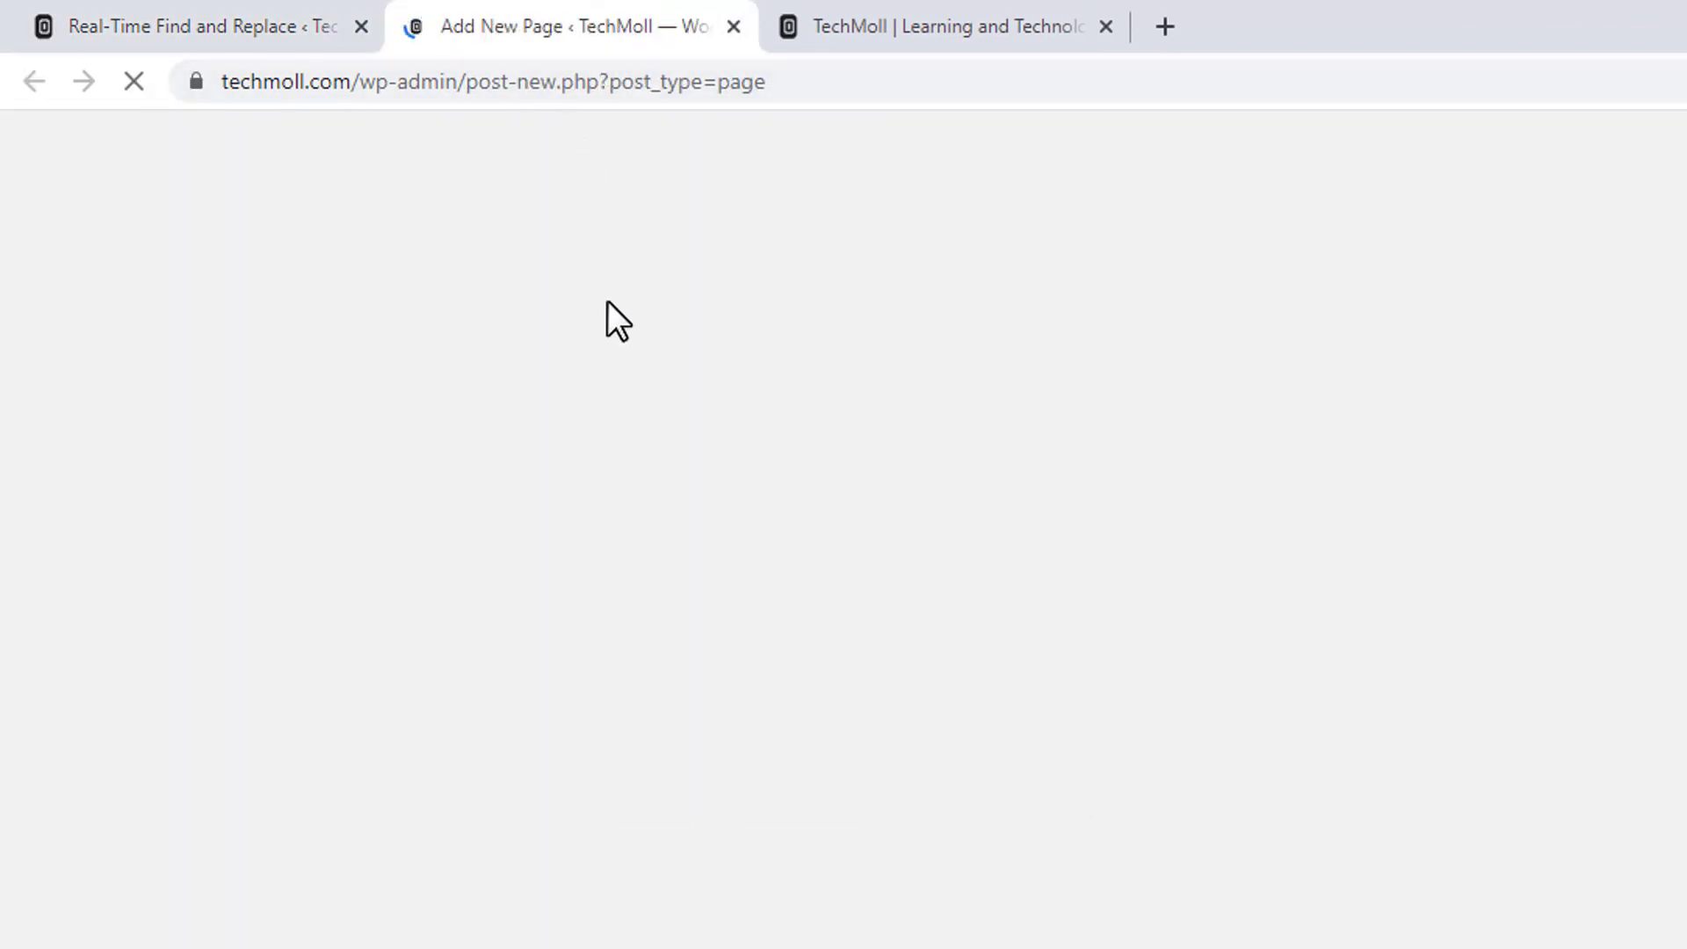
scroll(610, 482, "down", 4)
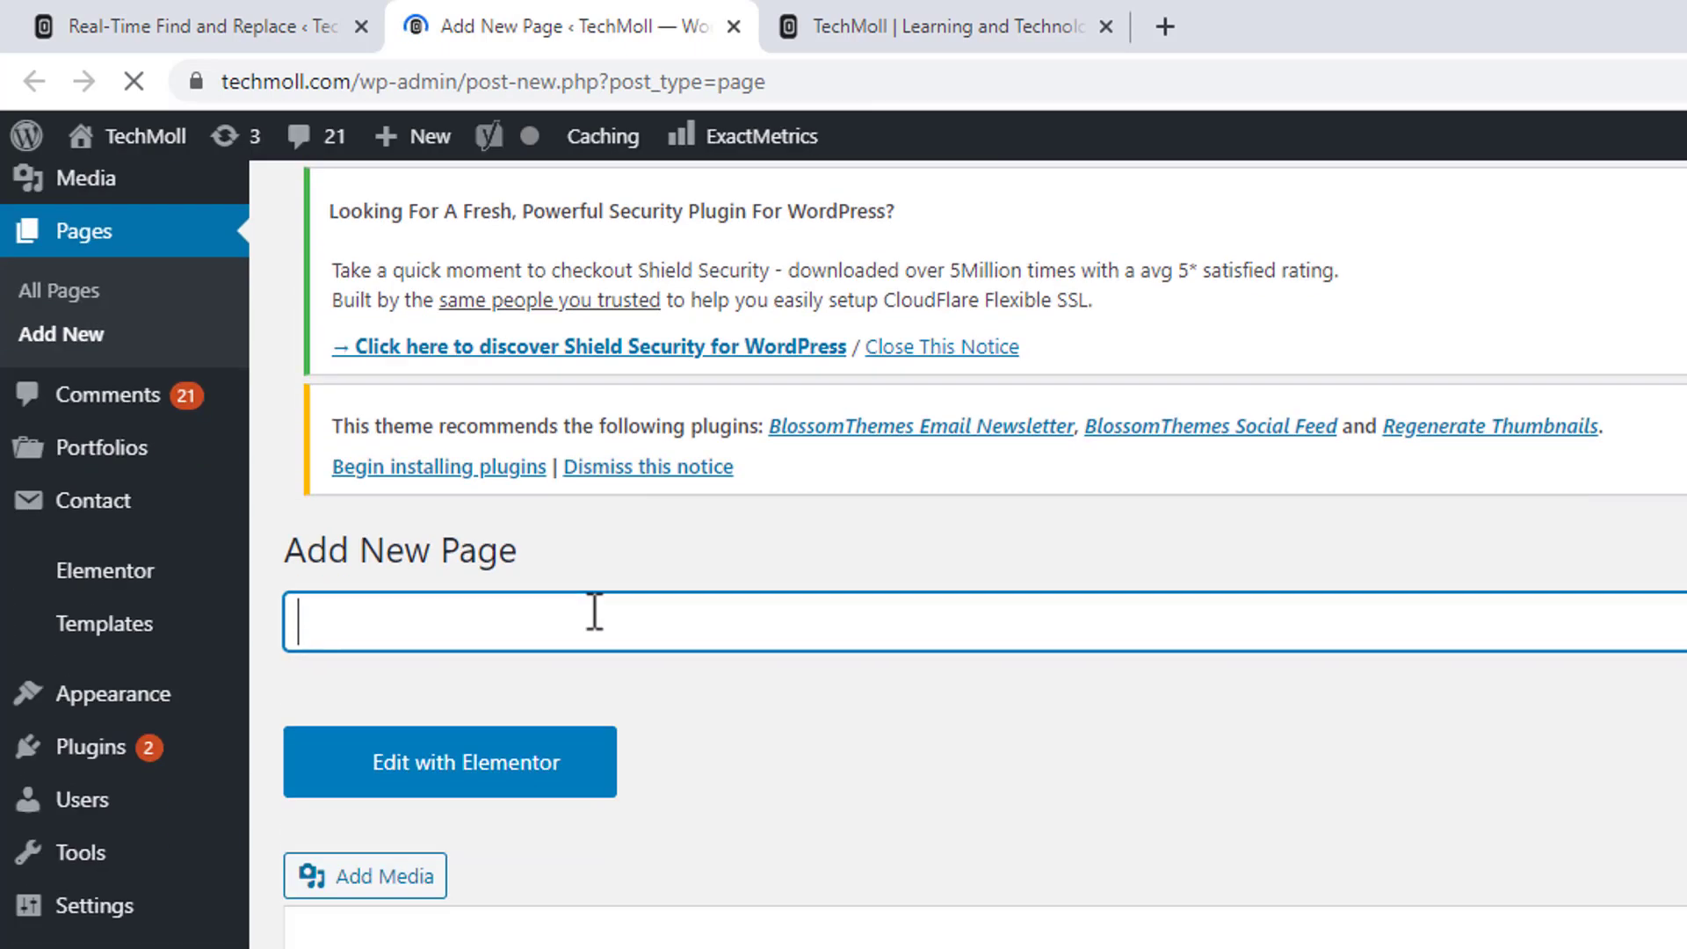
right_click(522, 802)
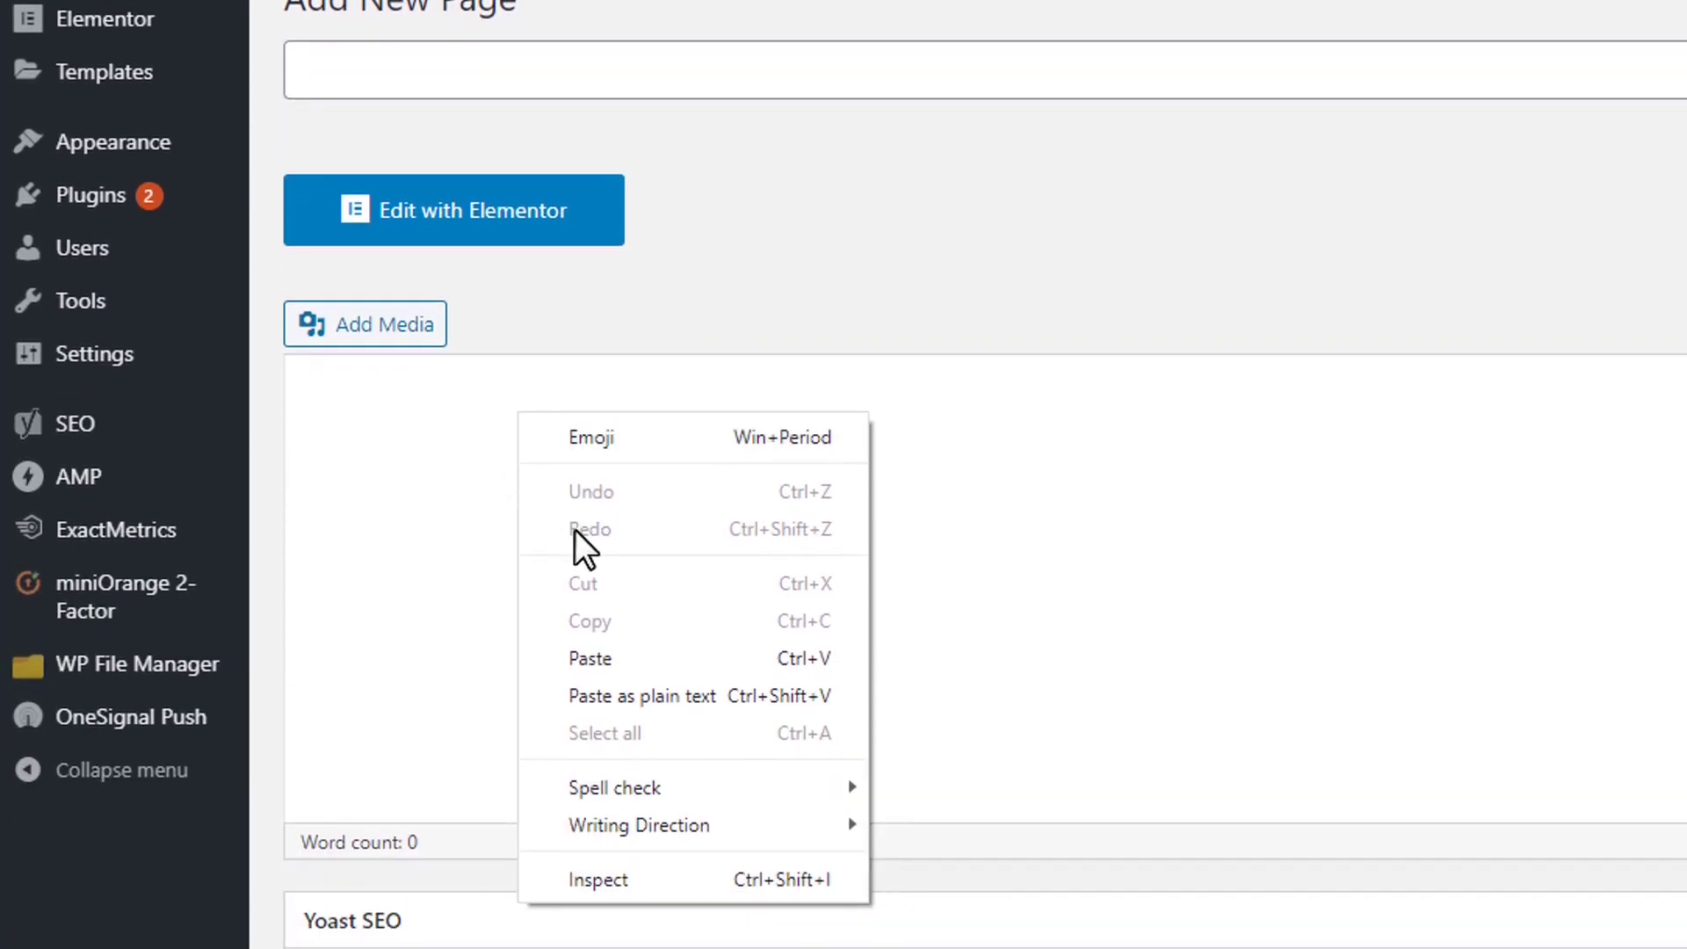
left_click(624, 651)
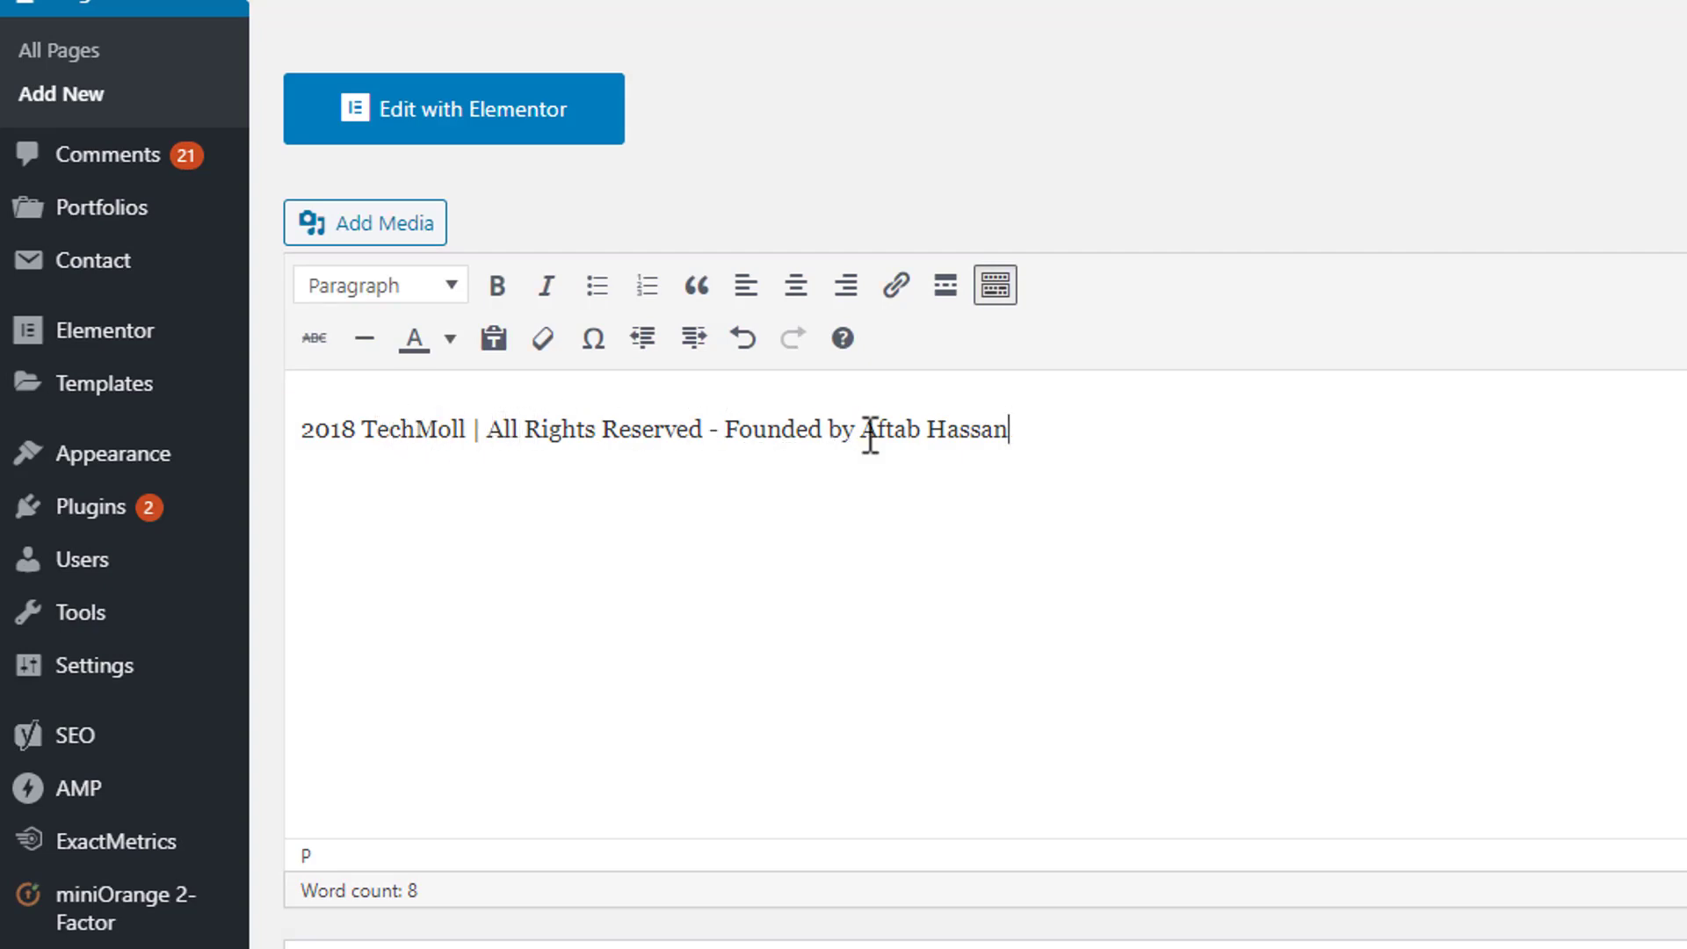
Step: Link the founder's name at the end of the credit line to the founder's personal website address
left_click_drag(861, 429, 1048, 435)
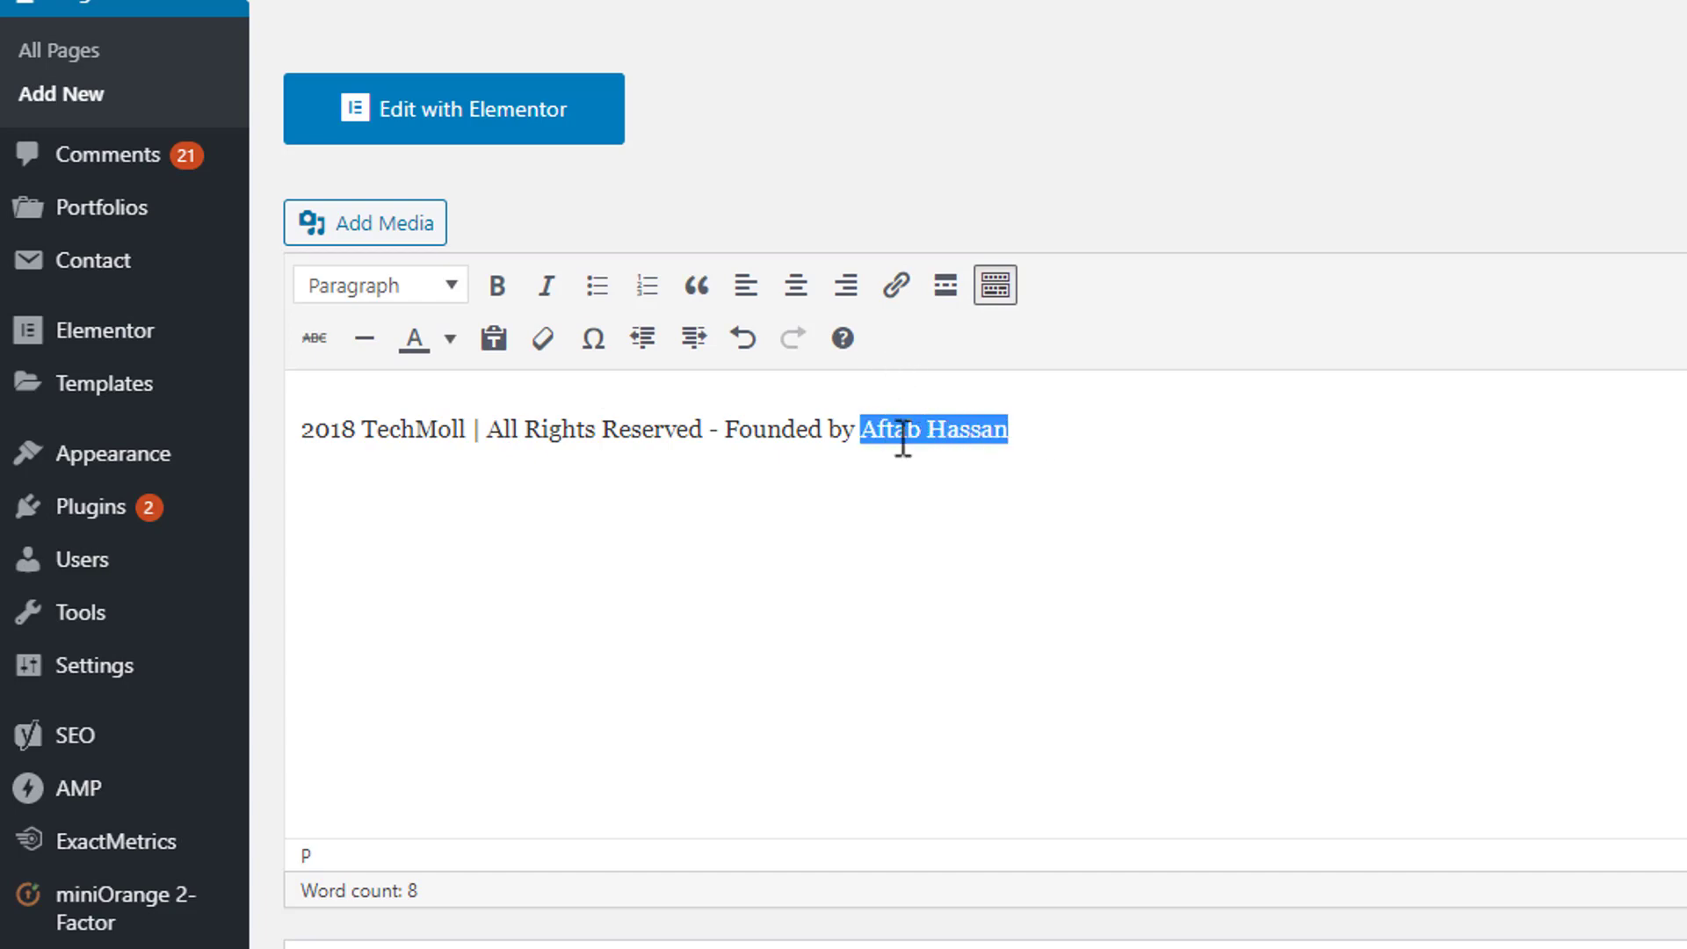
left_click(898, 287)
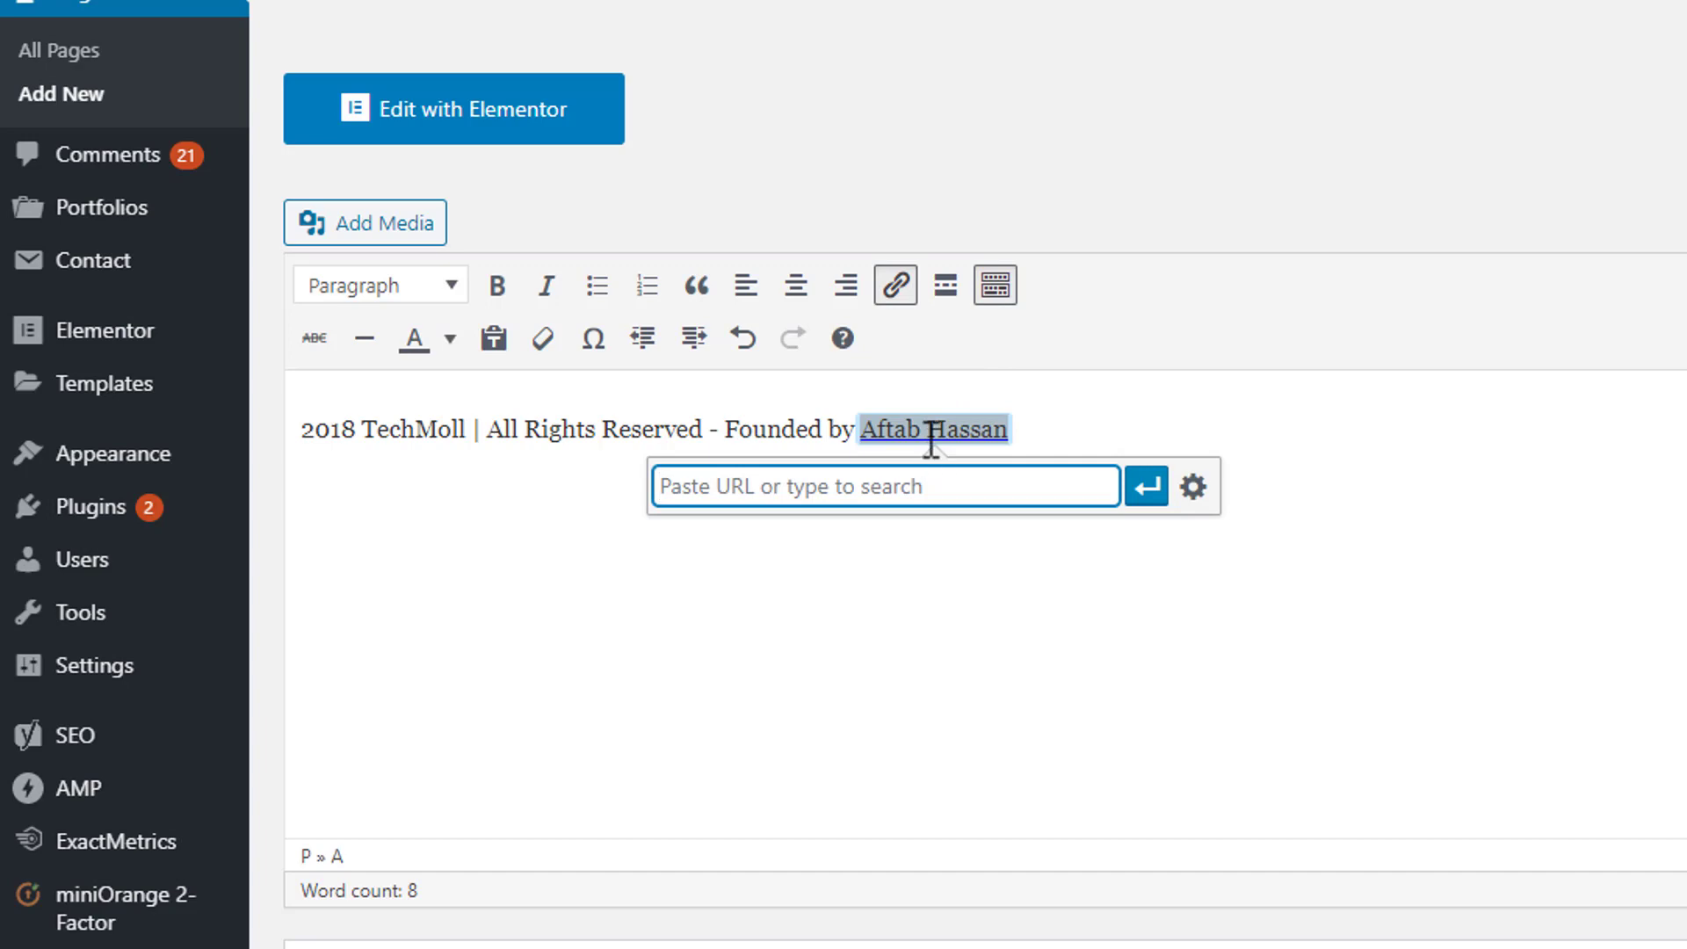
type("https://www.aftabhassan.com")
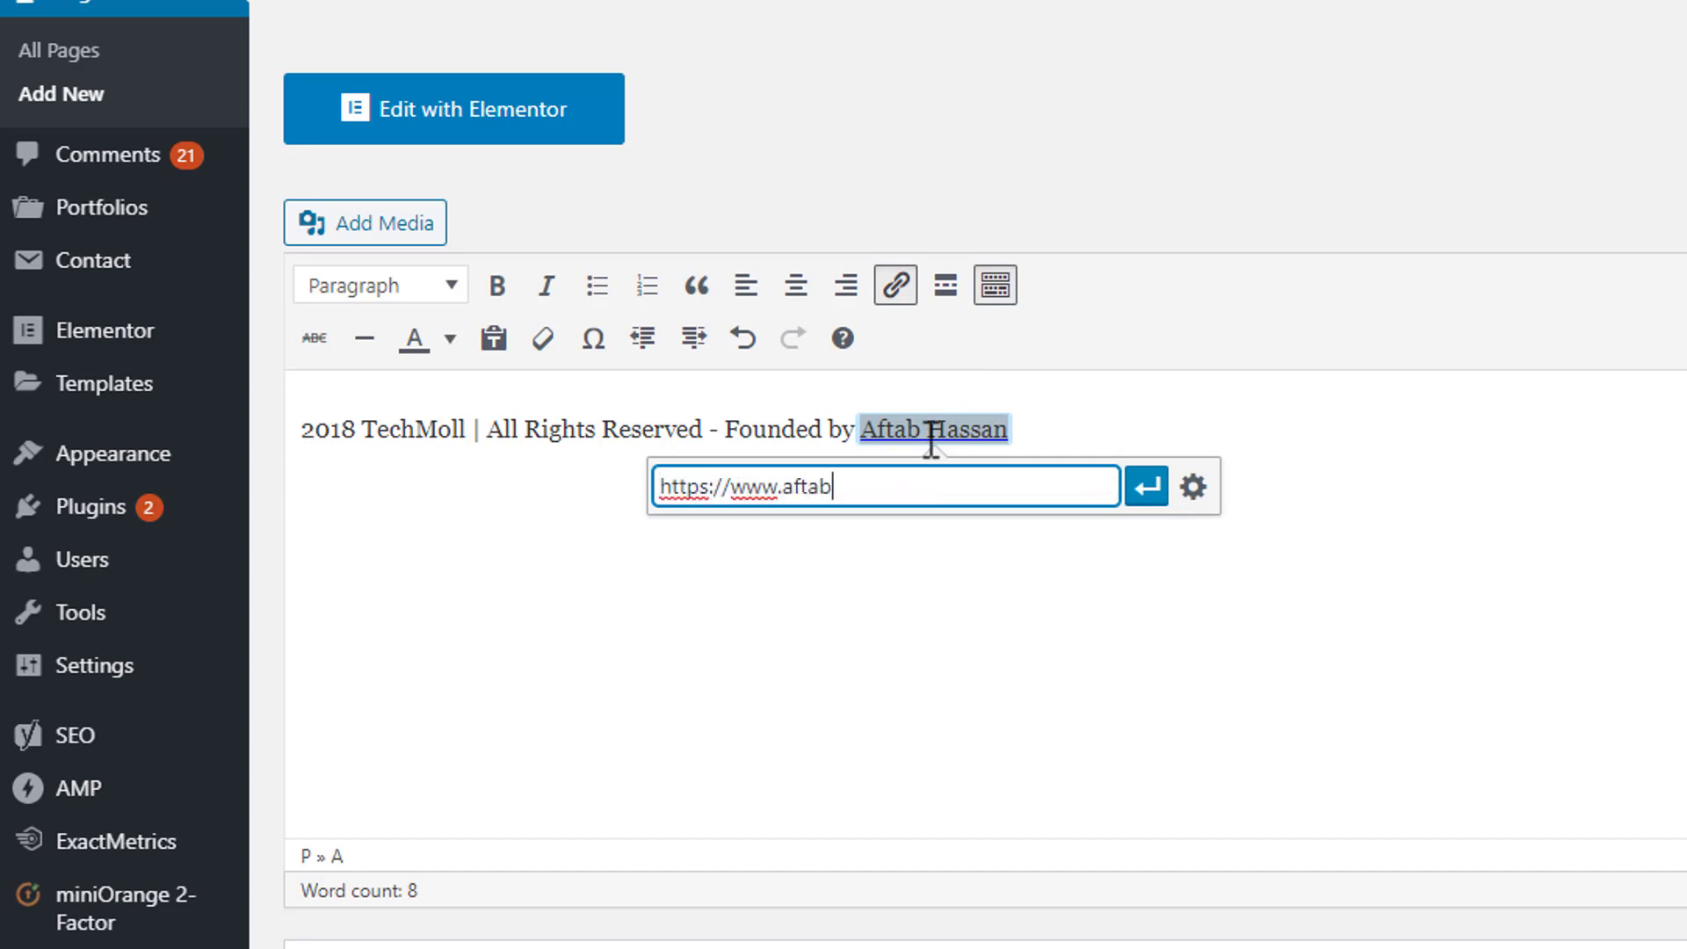
left_click(1143, 494)
left_click(1047, 451)
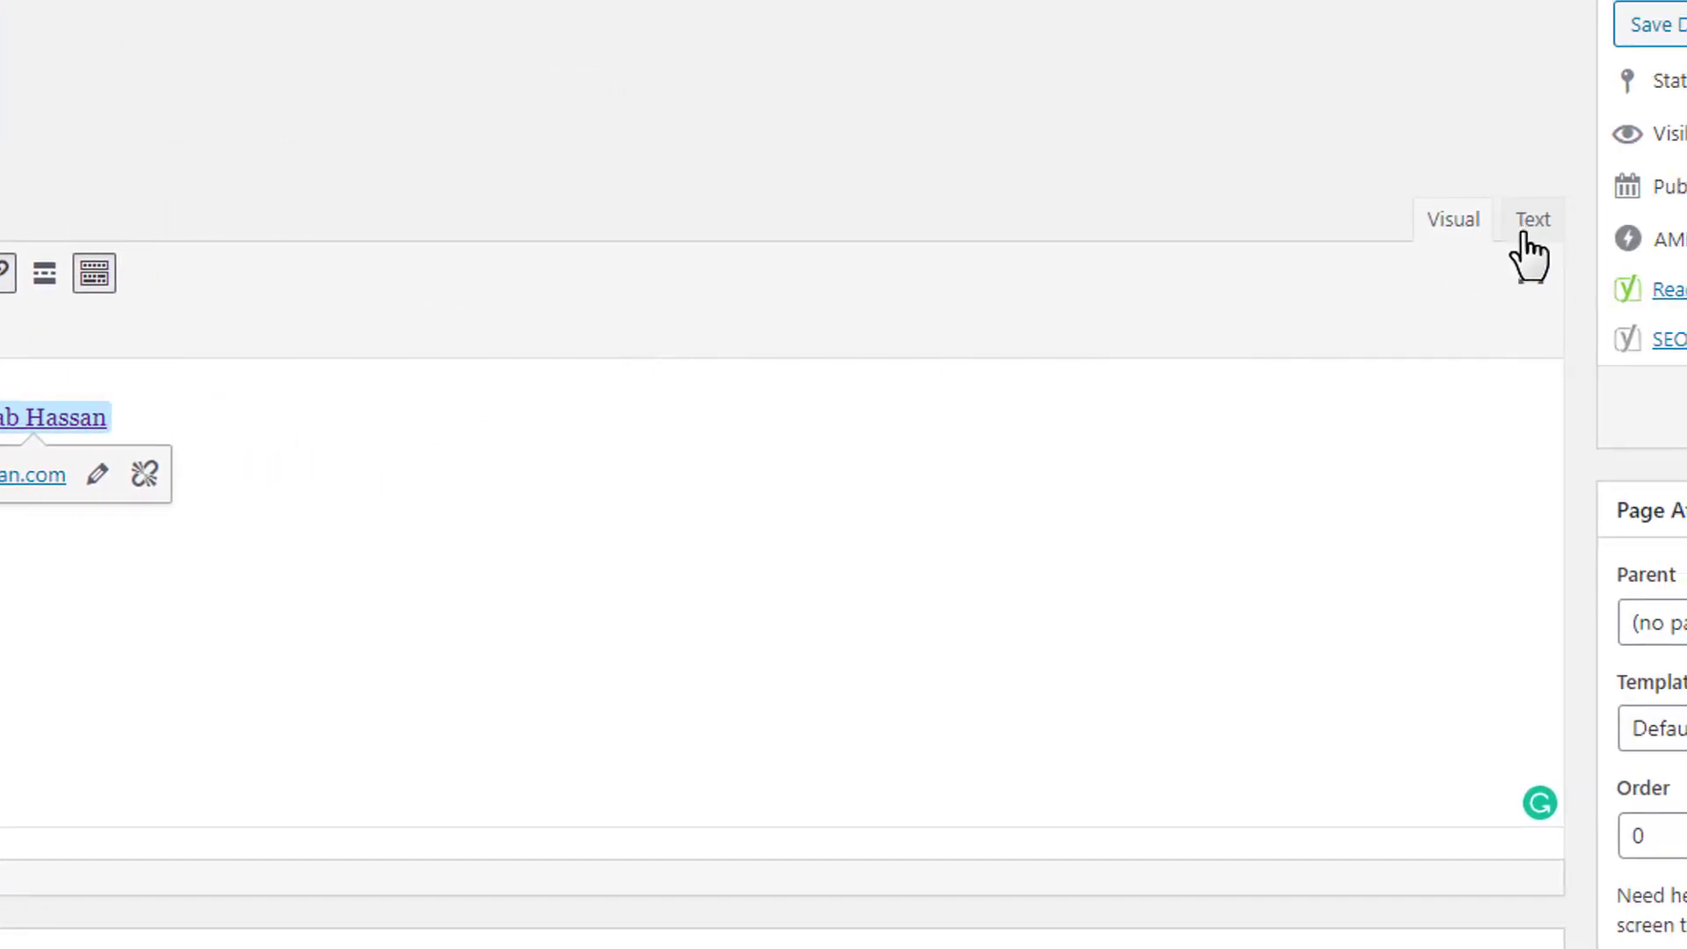
Step: Show the page content as HTML and copy the entire credit line code including the link
left_click(1519, 231)
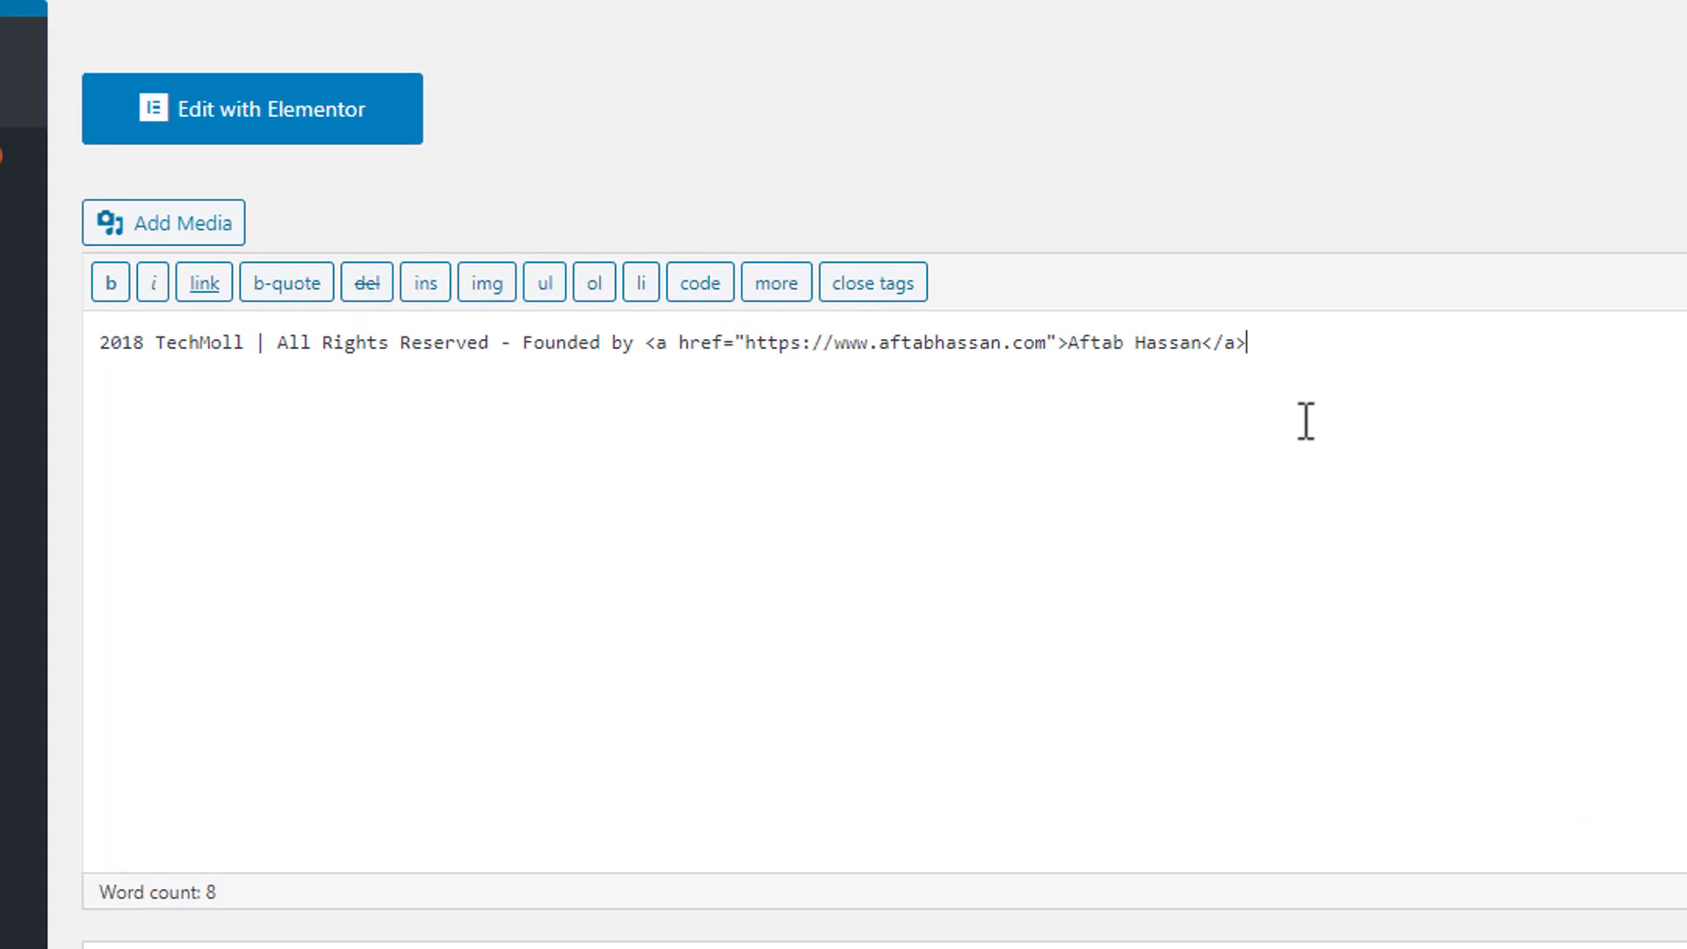
key("ctrl+a")
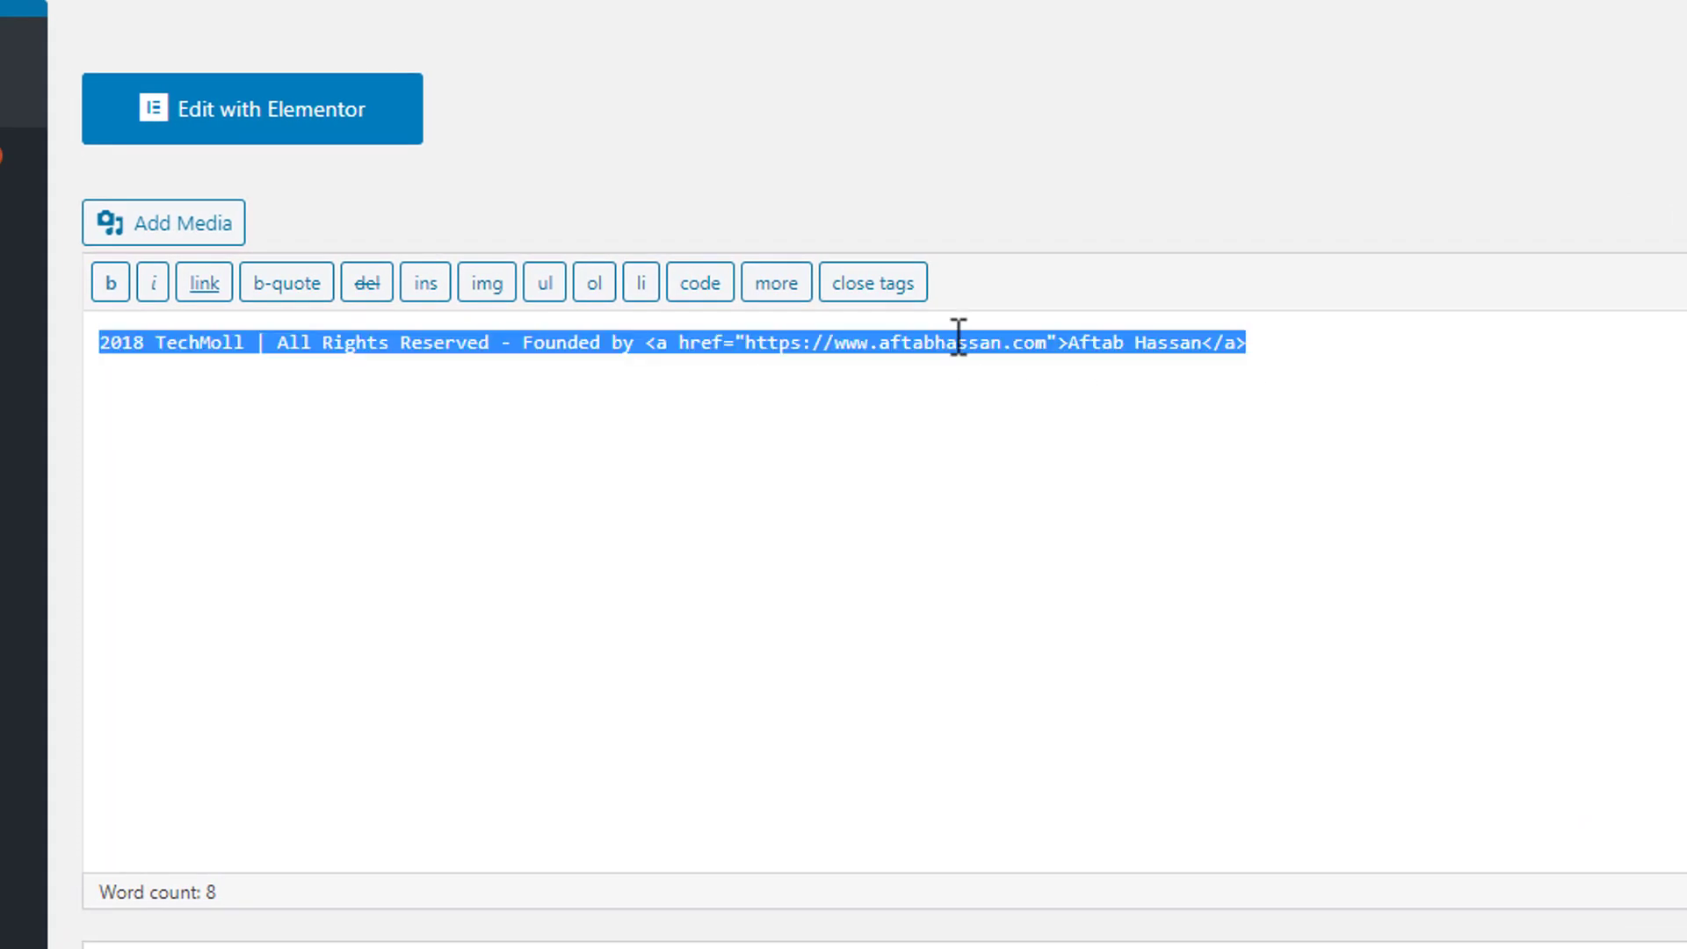
right_click(1000, 355)
left_click(1118, 469)
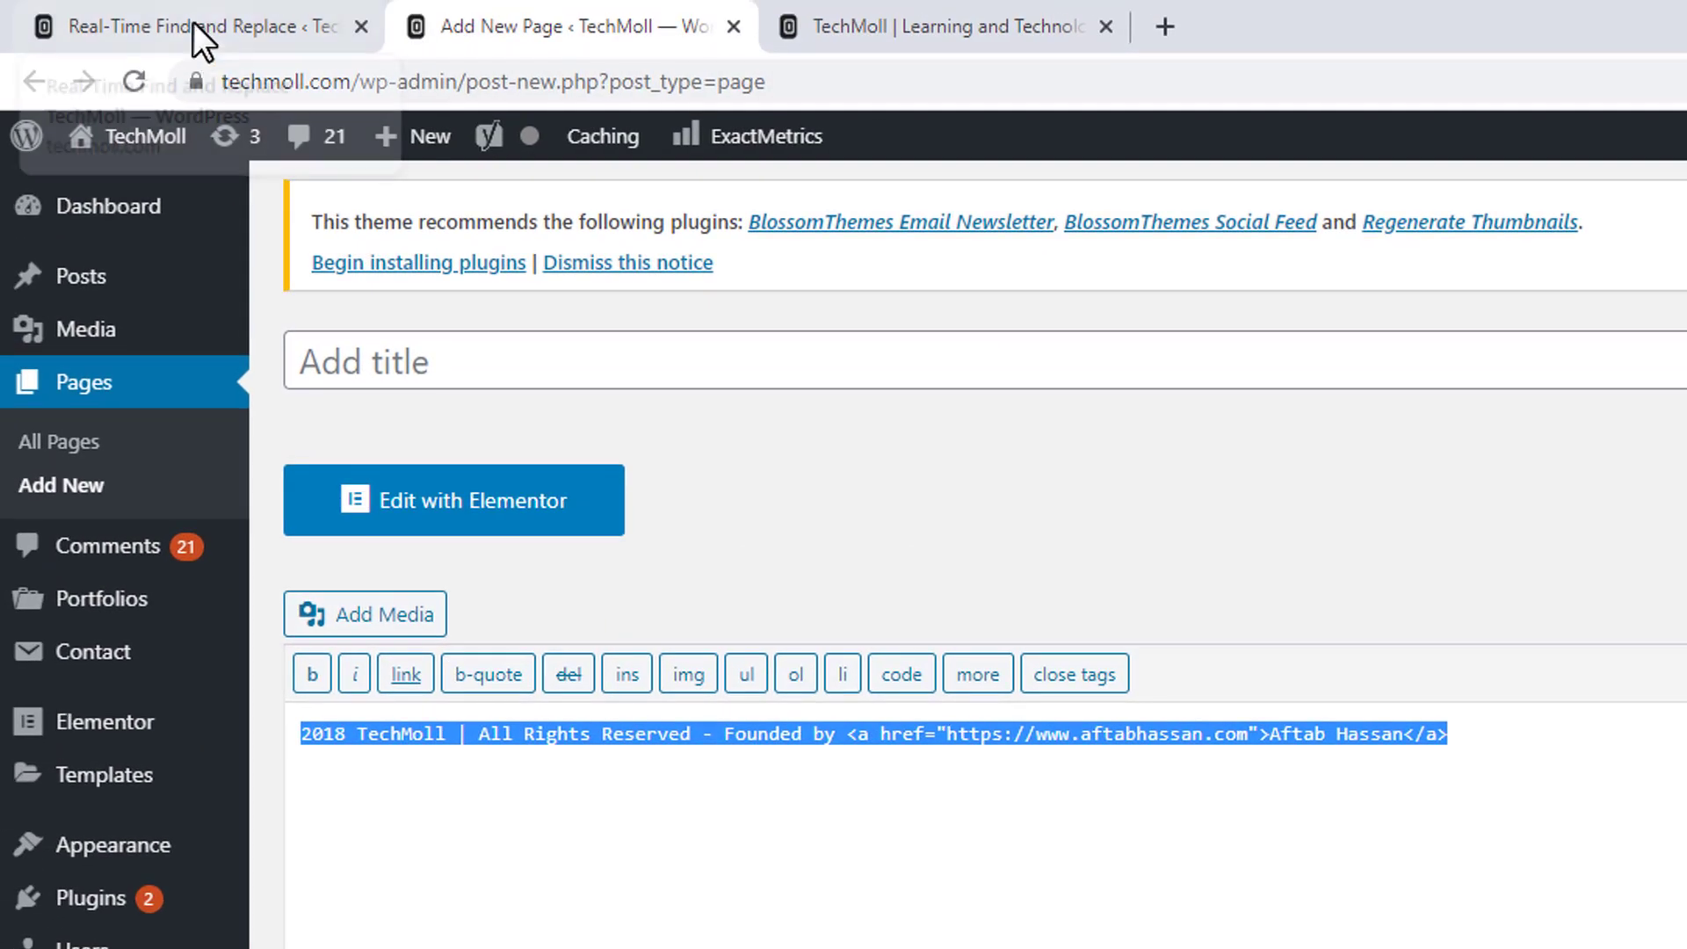
Step: Paste the copied credit HTML as the replacement text in the Real-Time Find and Replace case and save the settings
left_click(194, 23)
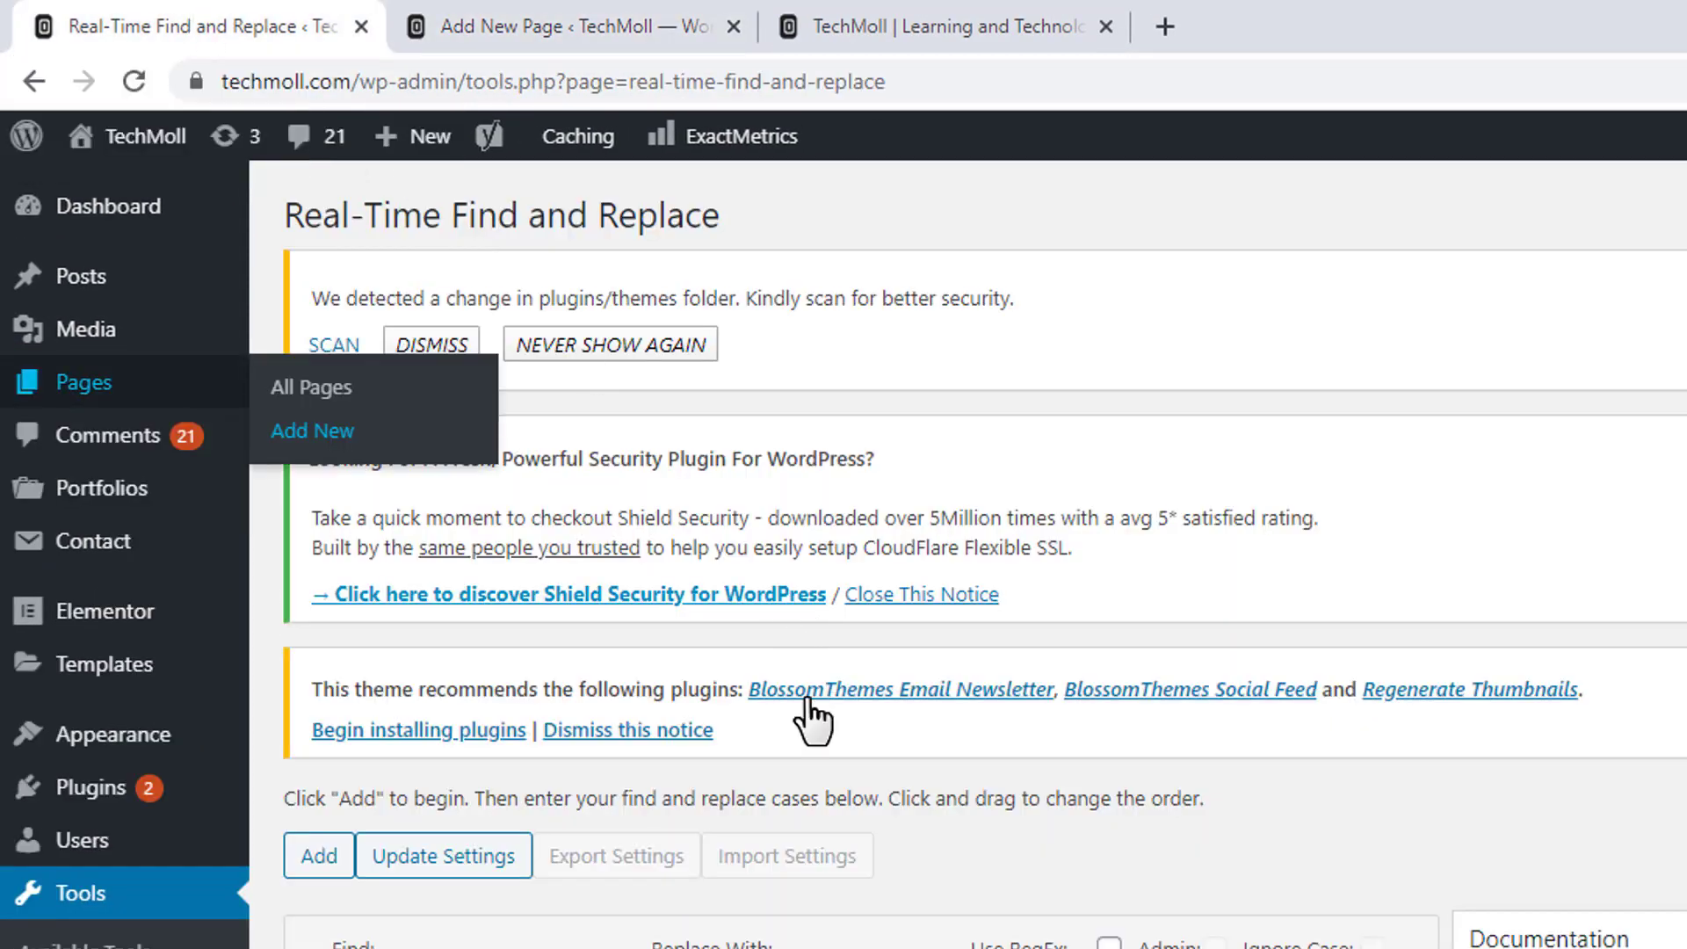
scroll(799, 703, "down", 5)
left_click(688, 545)
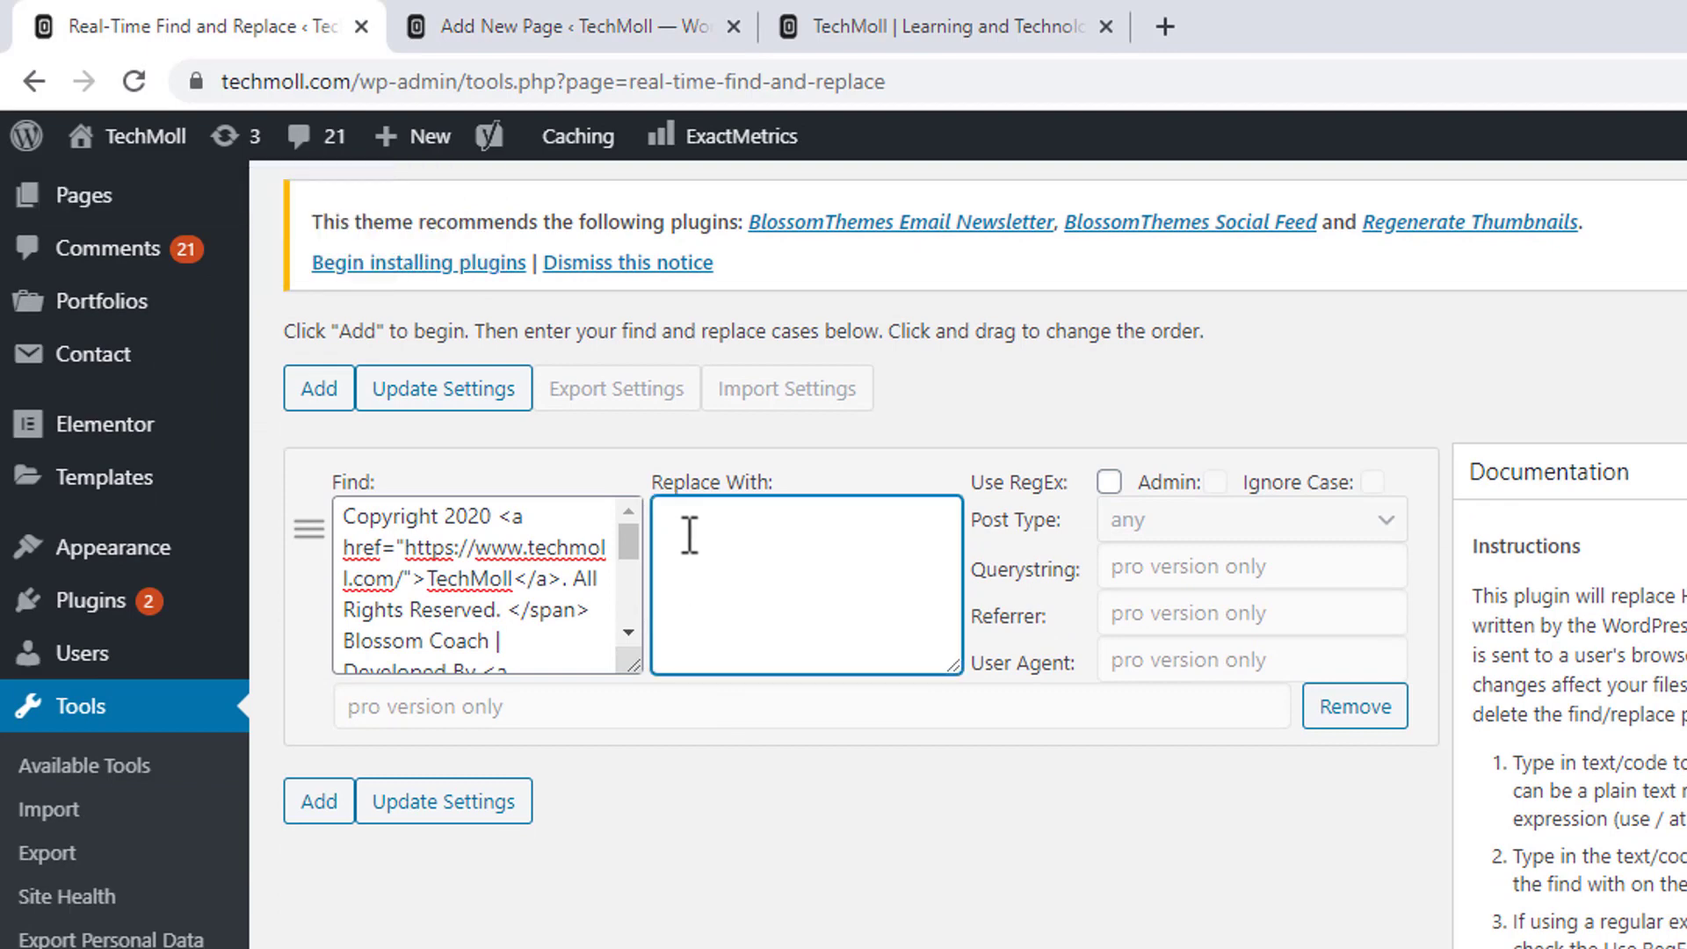
right_click(687, 533)
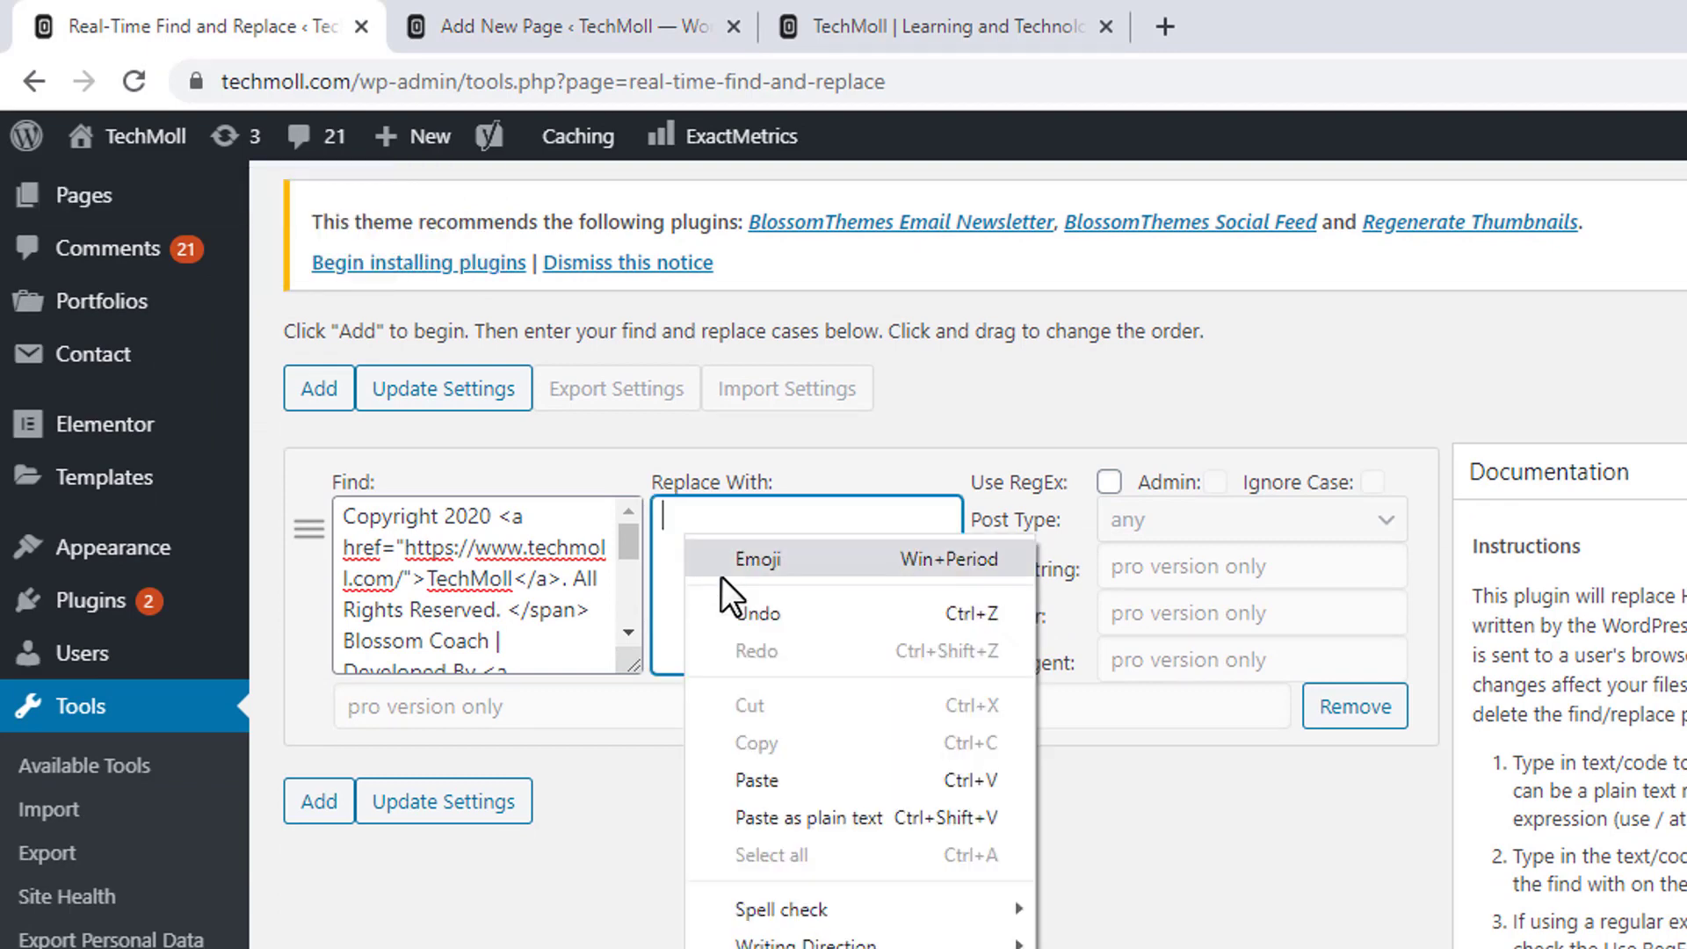
left_click(787, 777)
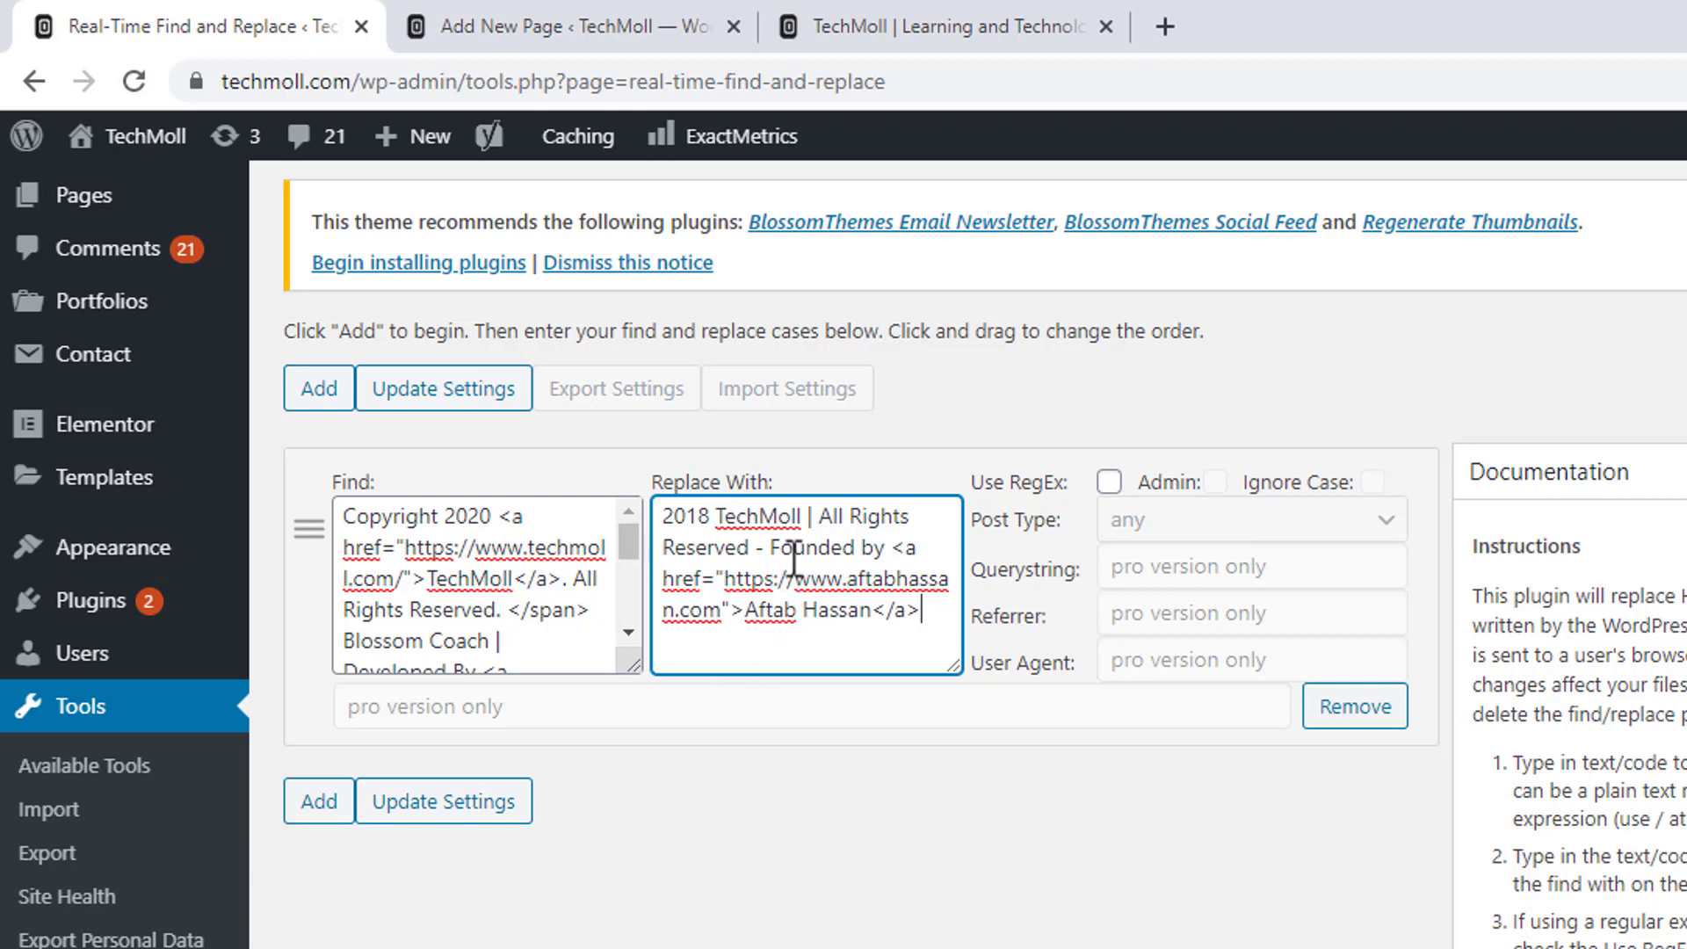
left_click(428, 800)
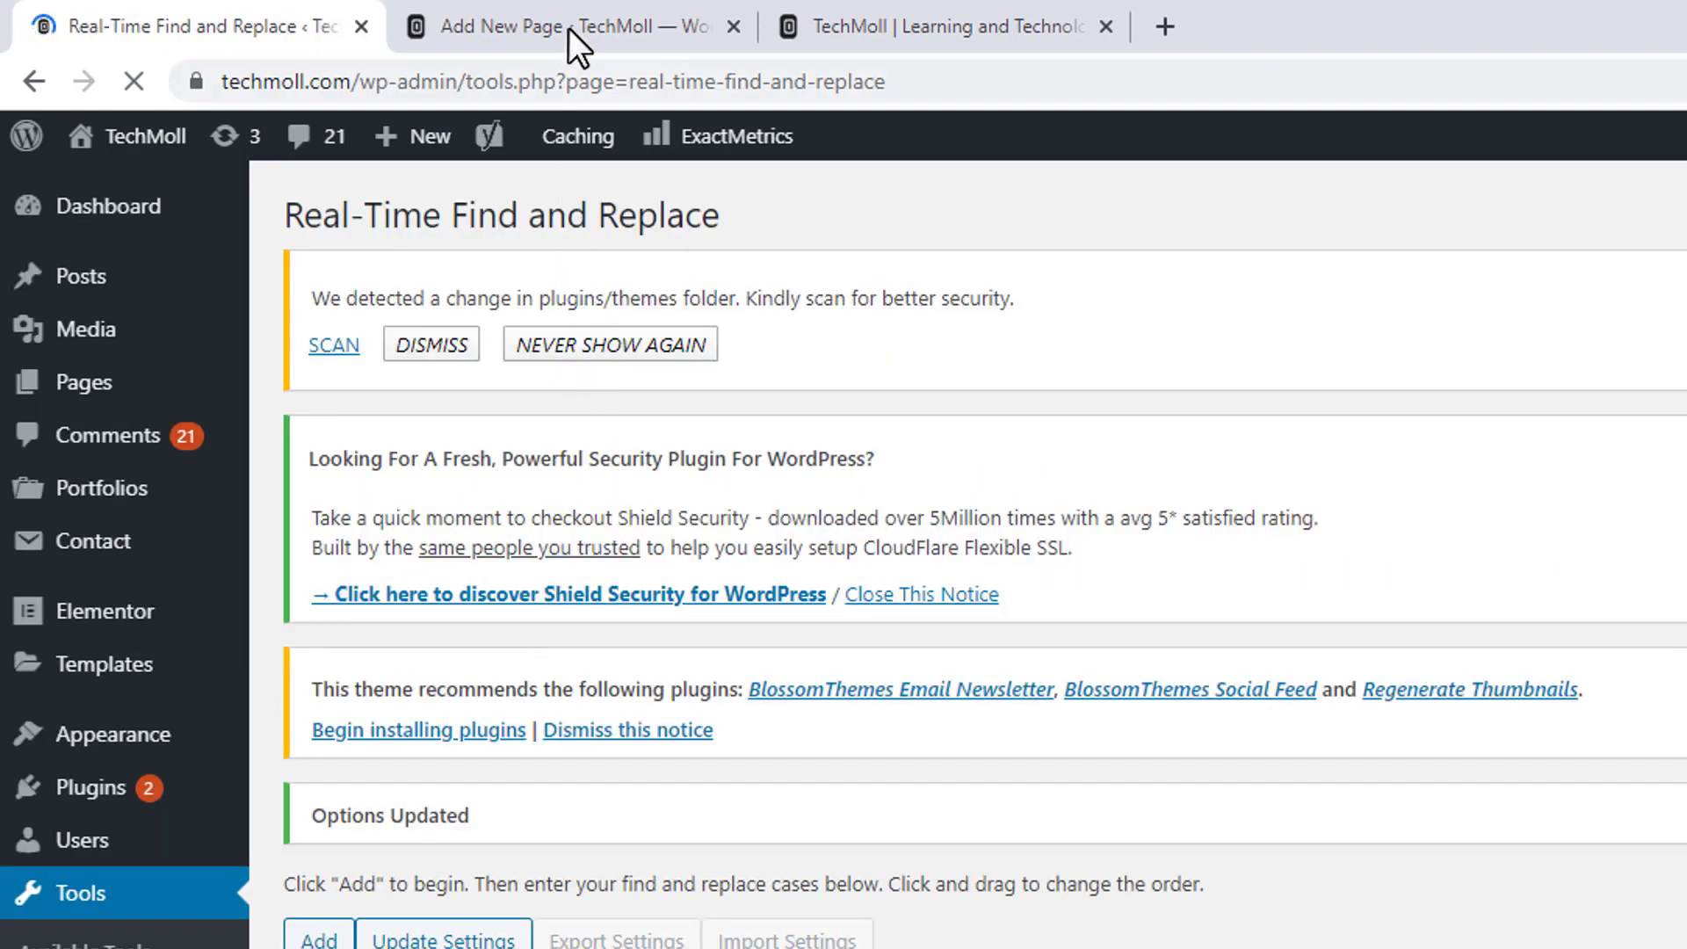
Step: Close the Add New Page tab, discarding the unsaved page, and switch to the techmoll.com homepage tab
left_click(567, 22)
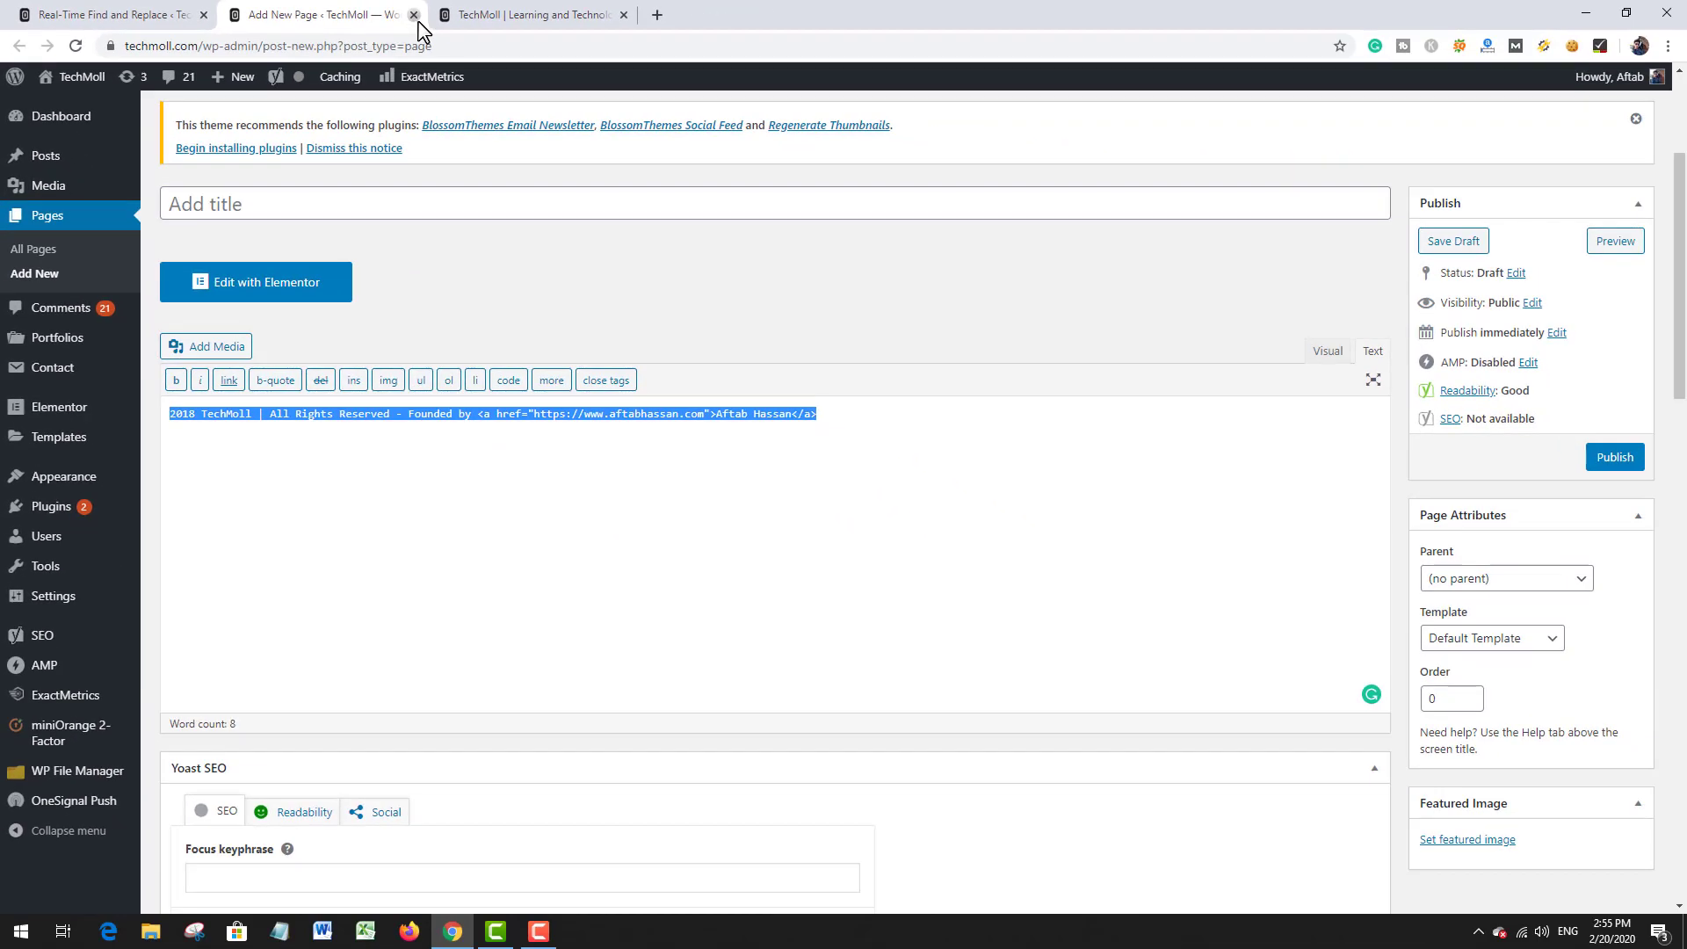
left_click(414, 15)
left_click(905, 151)
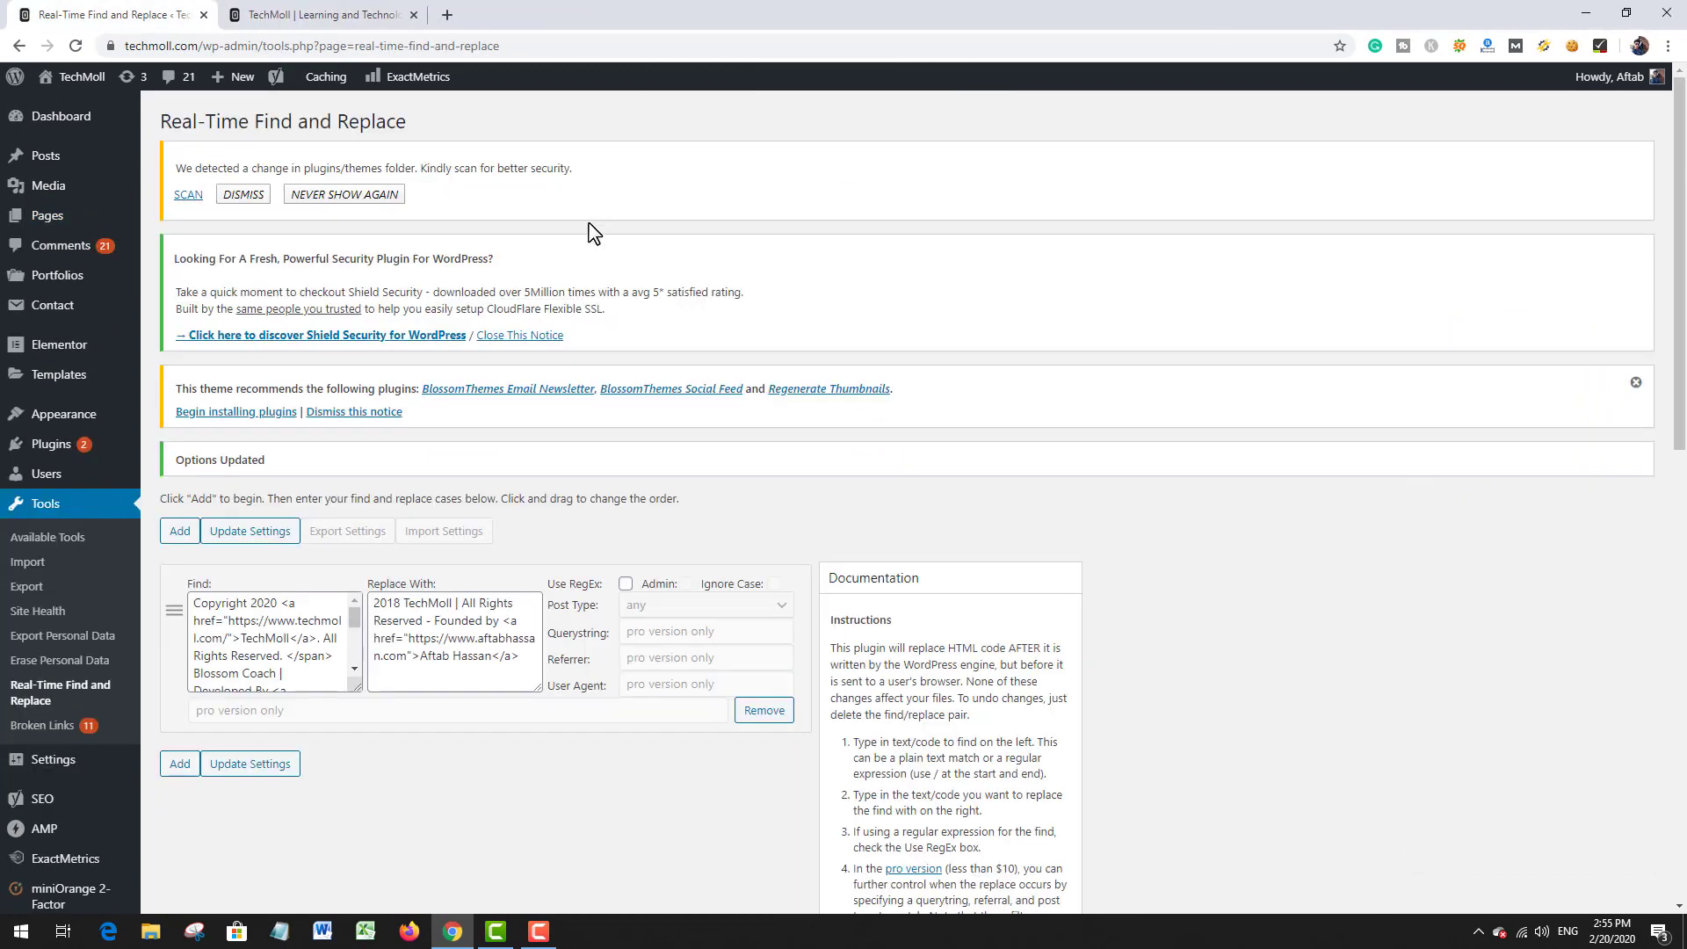
left_click(340, 13)
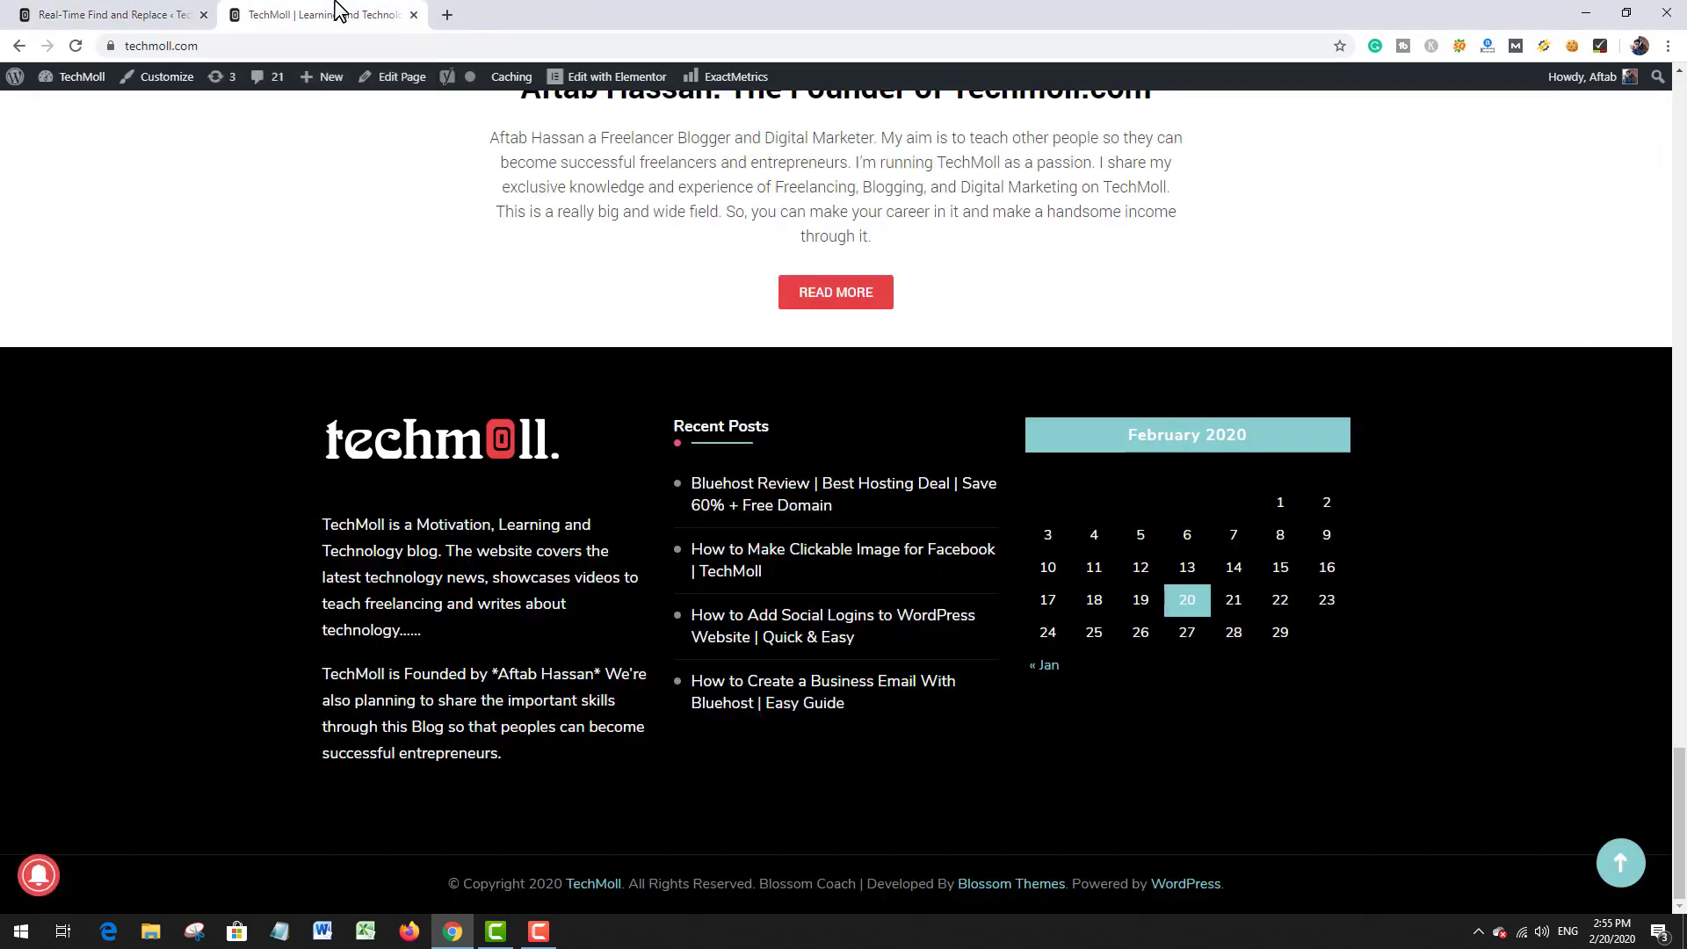